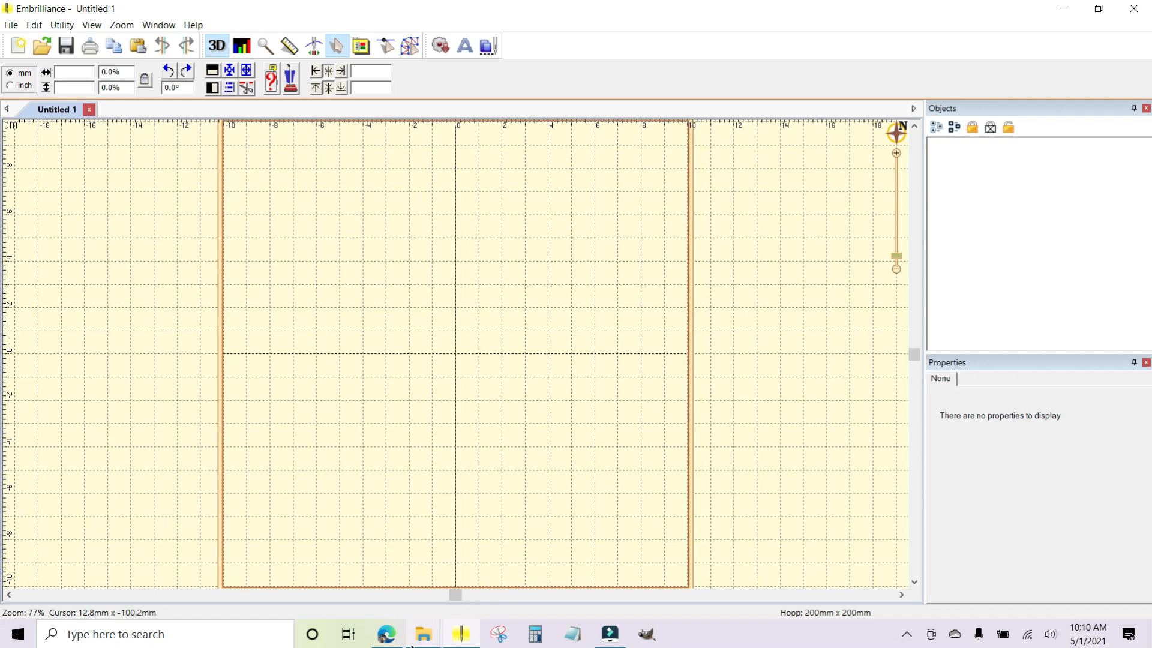
Switch to File Explorer and copy KDQ016_2x6_Lines-2_Vertical_KimberbellQuilting from the KDQ016-Lines-2 PES folder to USB Drive (G:).
mouse_move(424, 635)
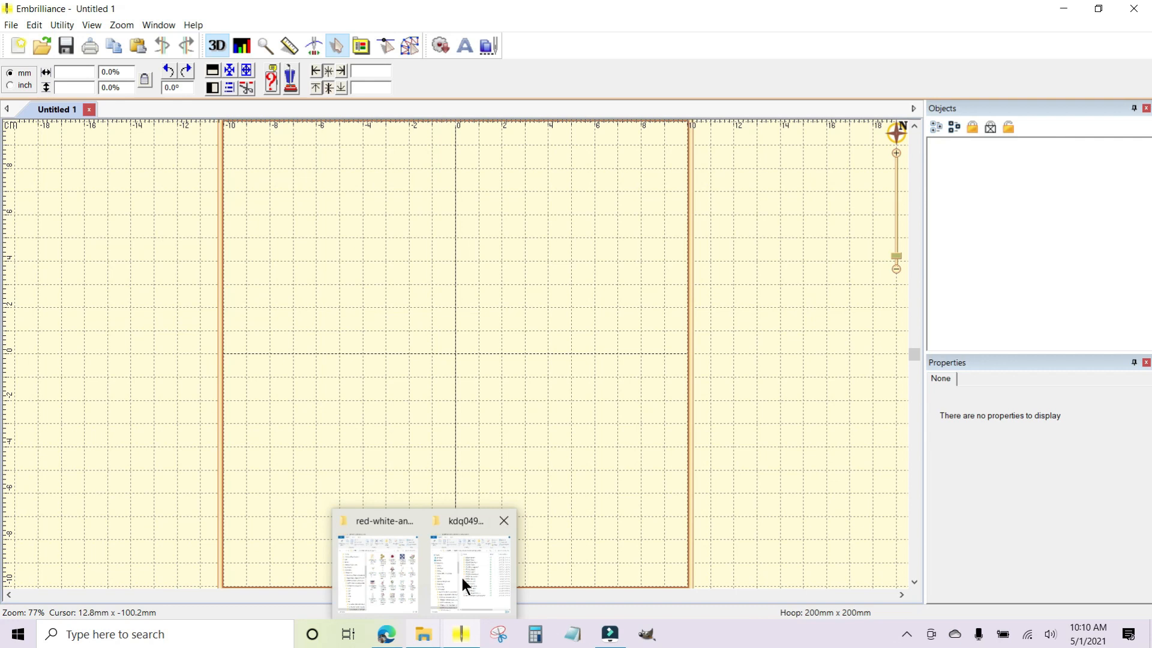
left_click(483, 542)
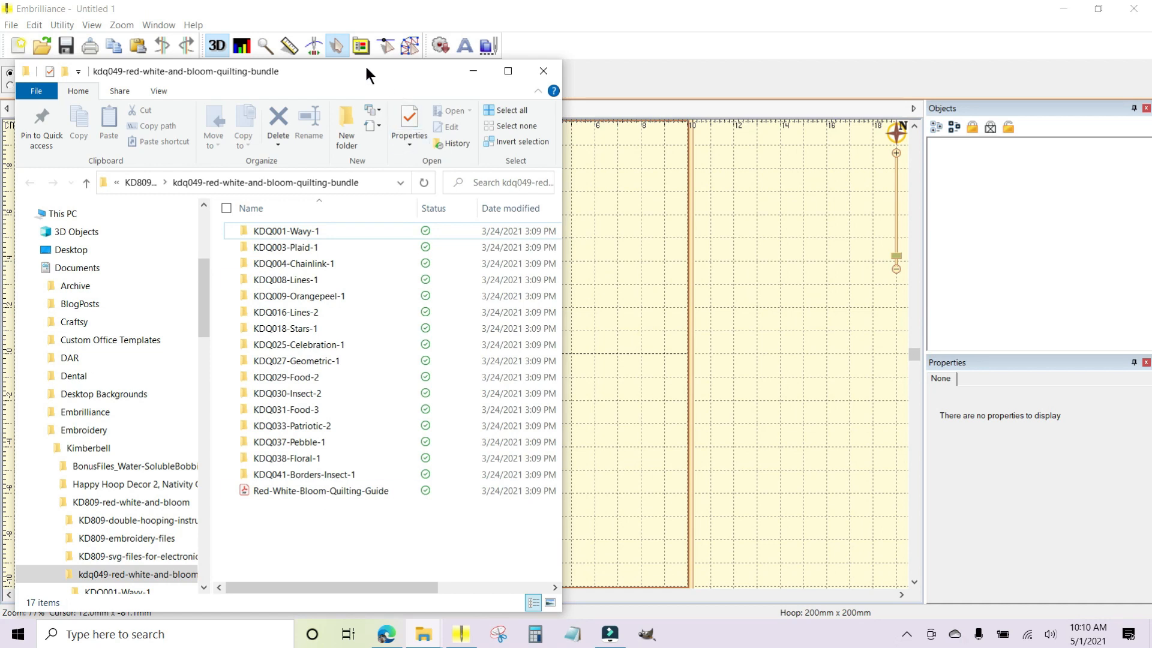
left_click_drag(369, 63, 539, 48)
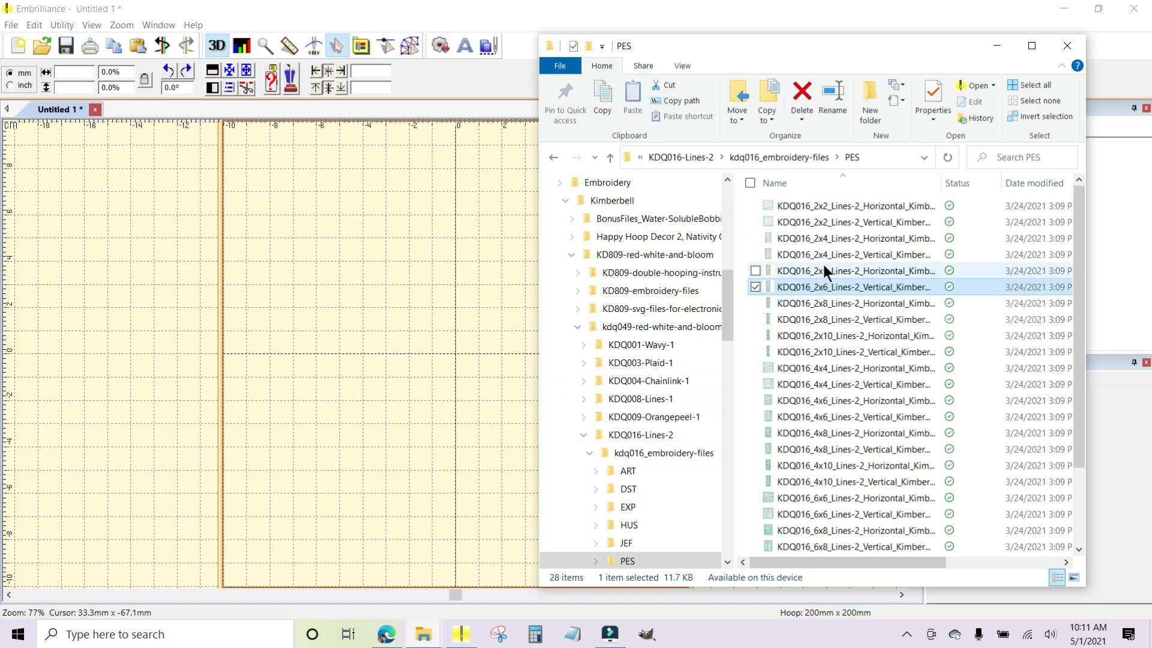
left_click_drag(727, 280, 719, 507)
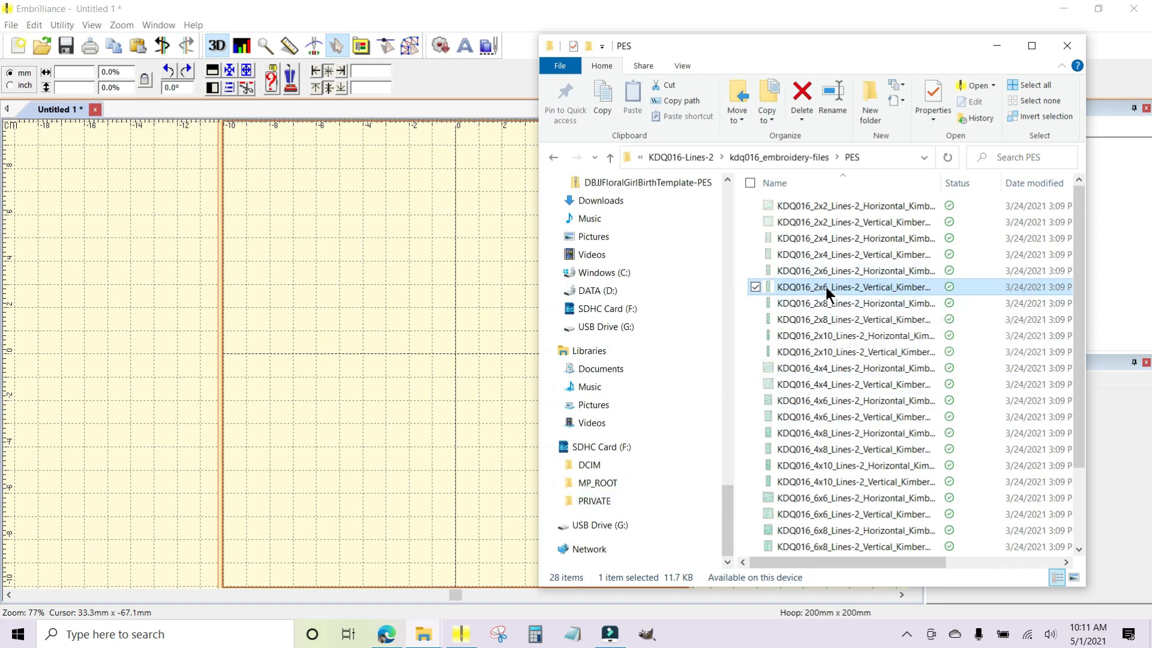
mouse_move(826, 292)
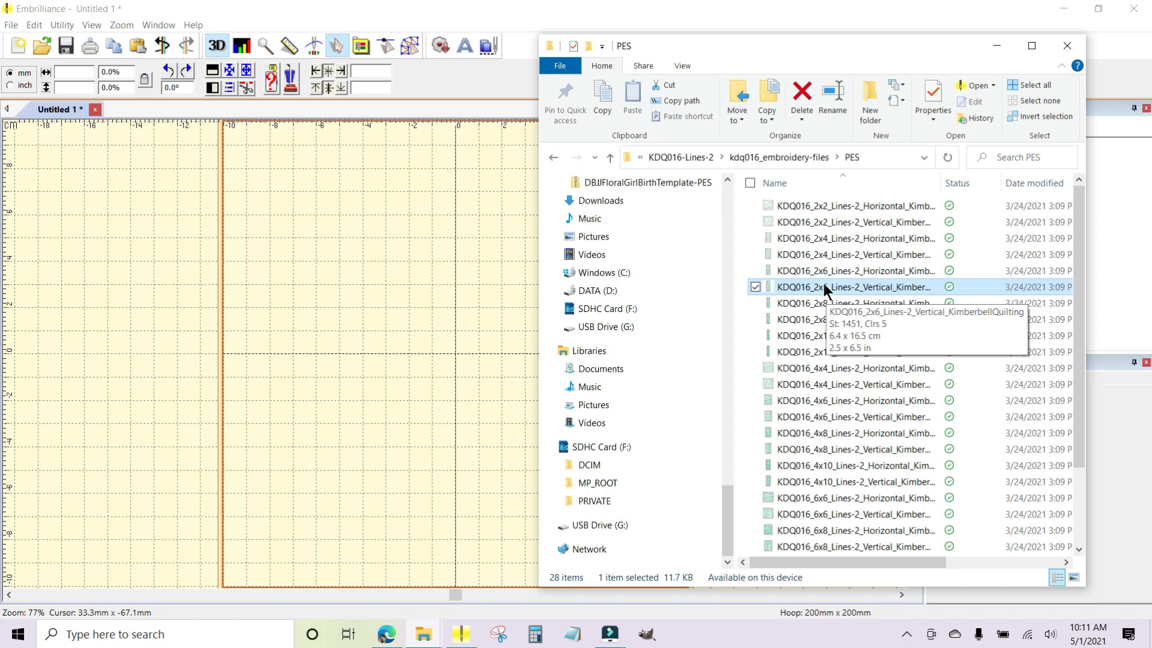
left_click_drag(823, 286, 638, 521)
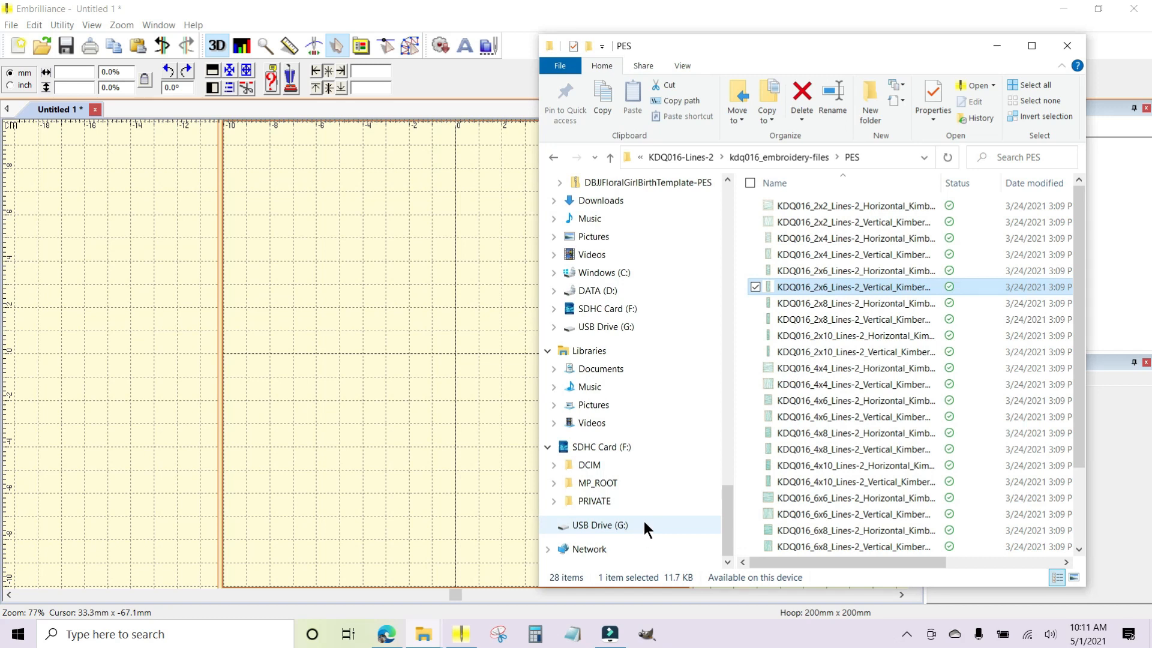
Copy the KD809-5x7-pop-bottle design from the red-white-and-bloom-quilt folder to USB Drive (G:).
left_click(434, 630)
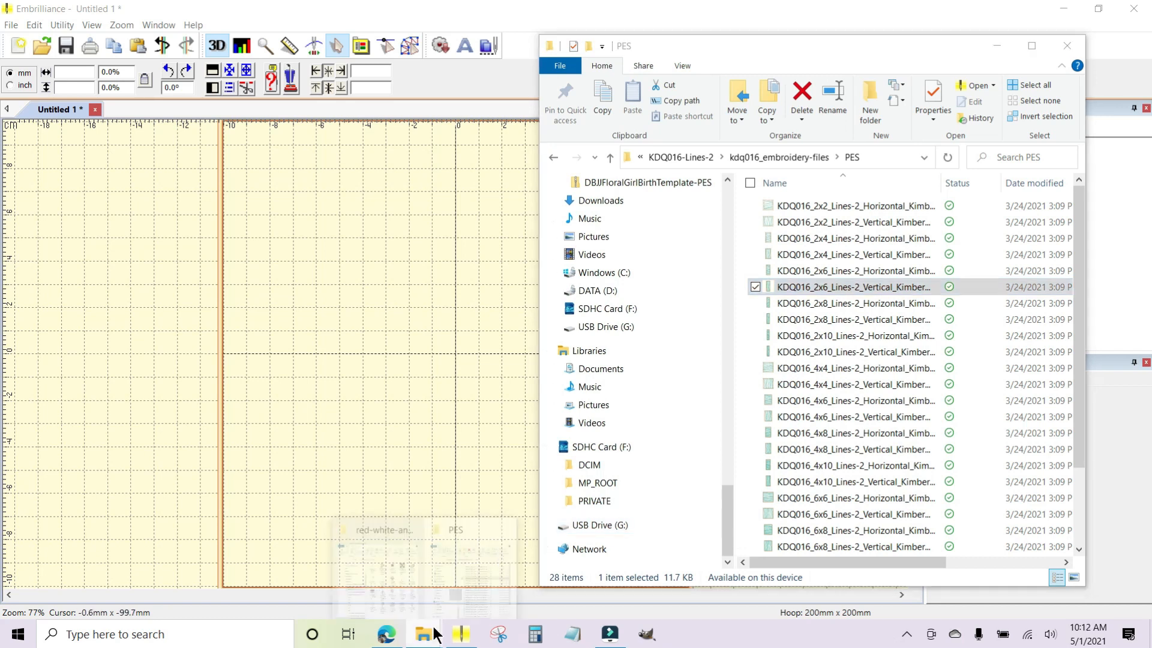
left_click(389, 564)
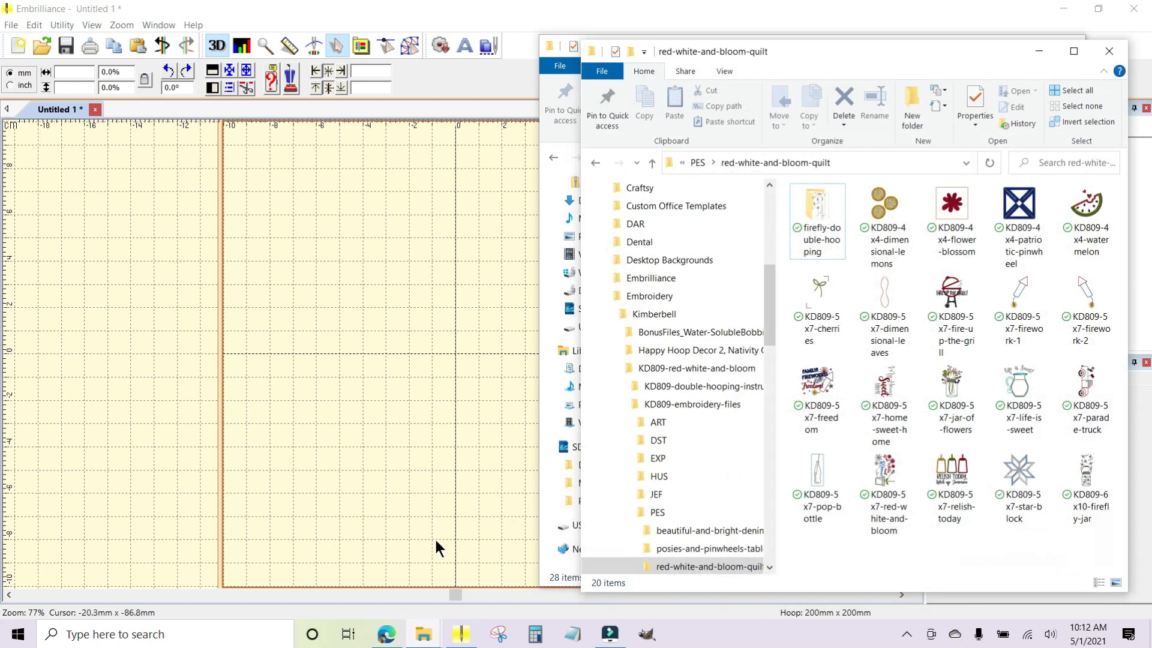
left_click(812, 460)
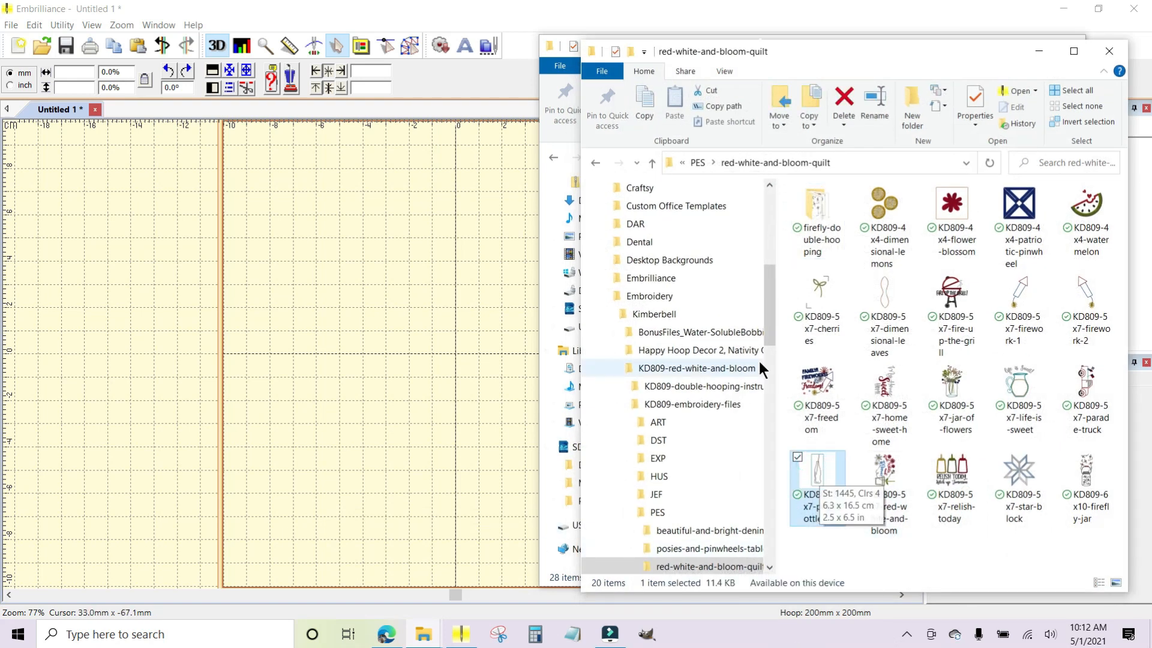
left_click_drag(772, 300, 771, 531)
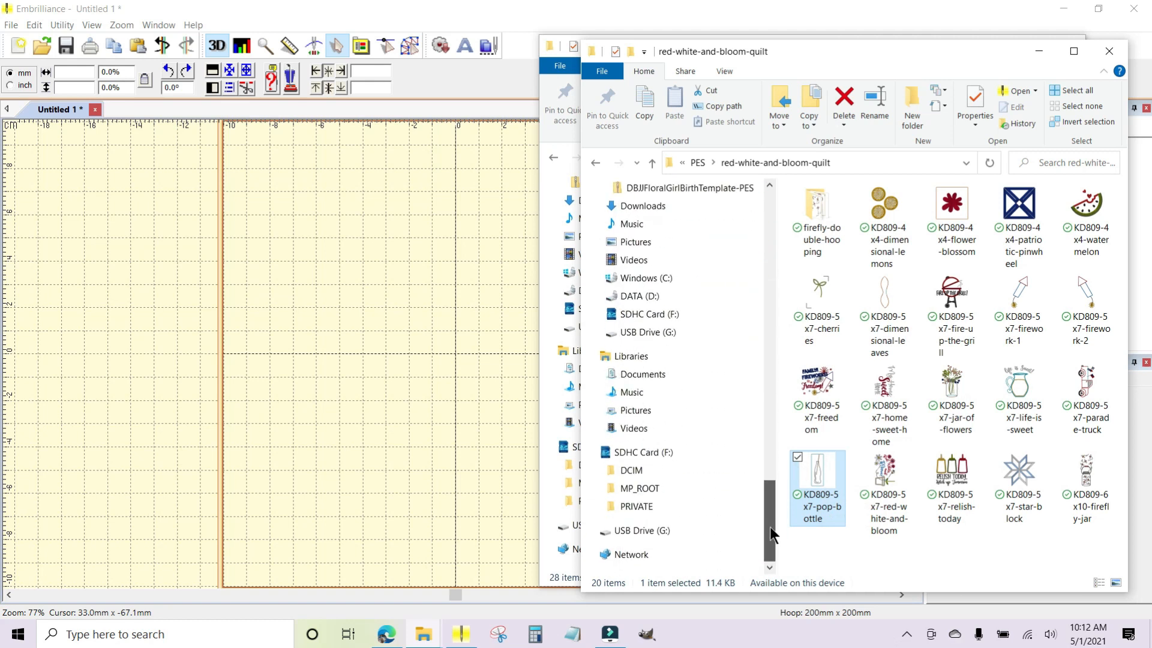
left_click_drag(817, 480, 692, 529)
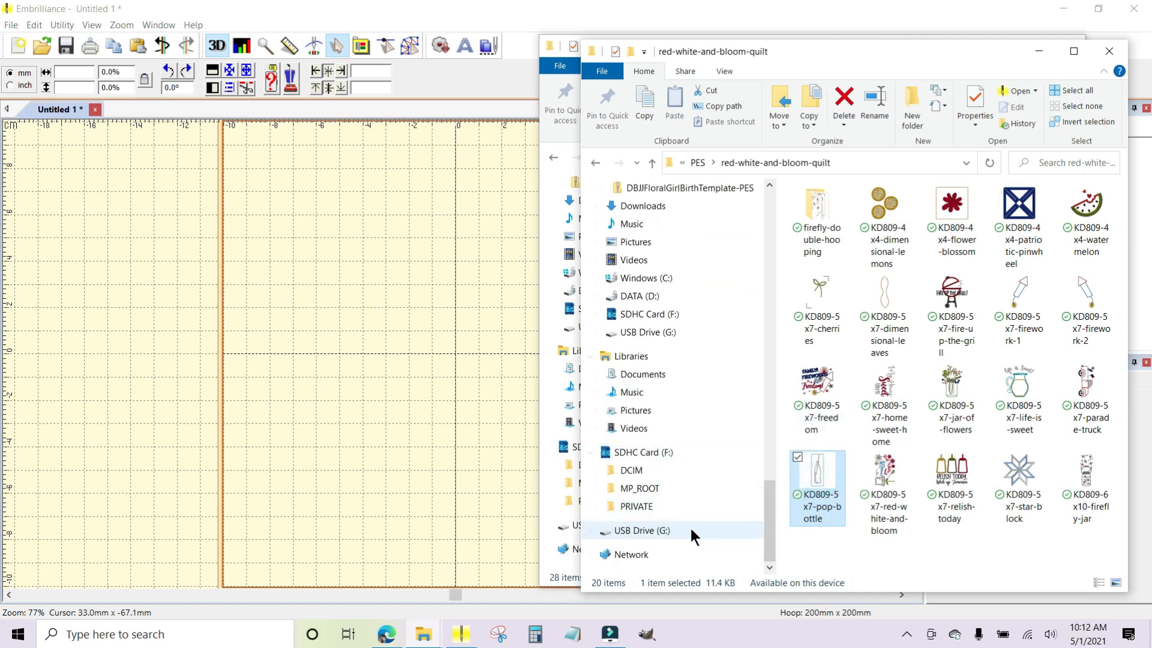
Check USB Drive (G:) for the copied Lines-2 and pop-bottle designs, and put that window away.
left_click(641, 531)
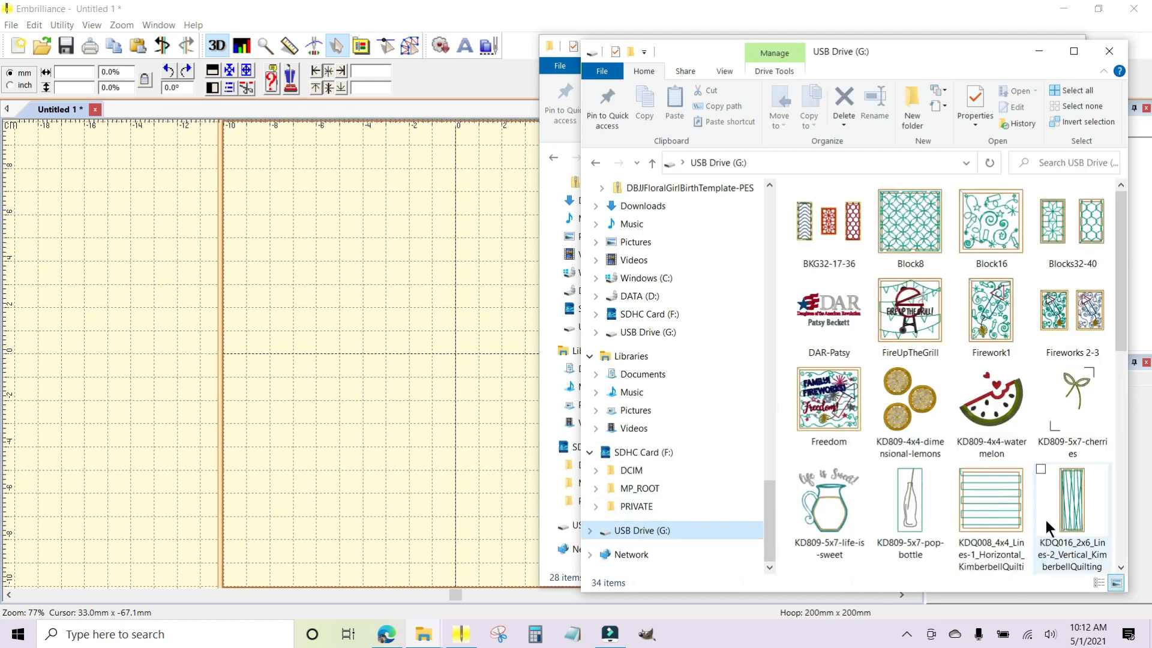
left_click(1069, 506)
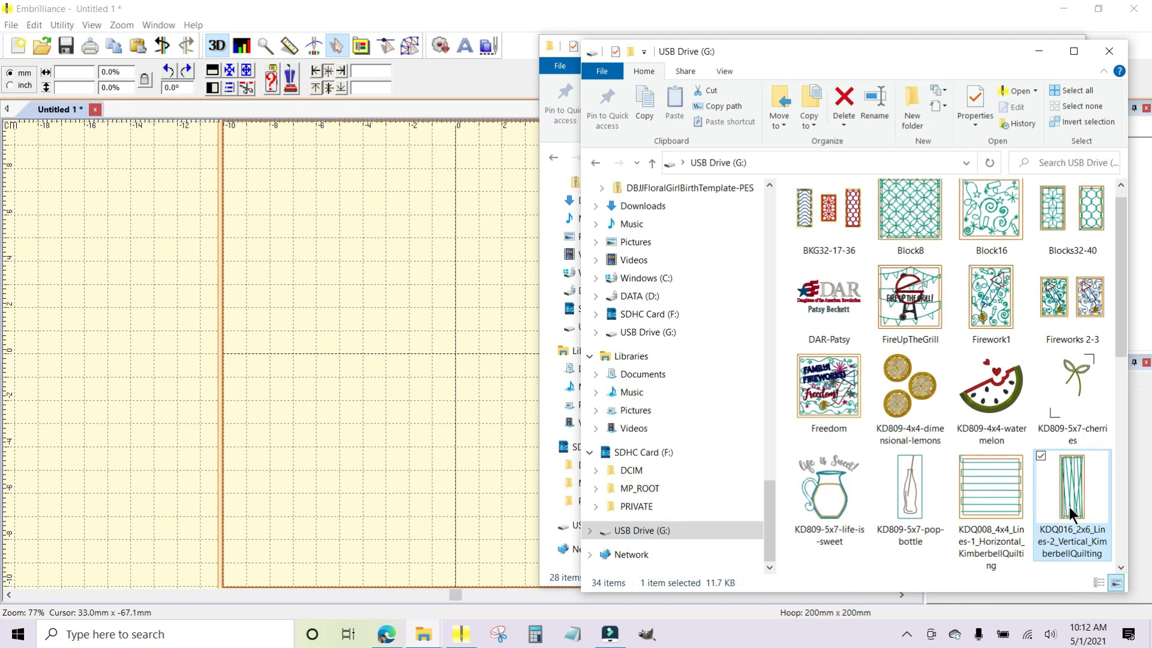
left_click(909, 483)
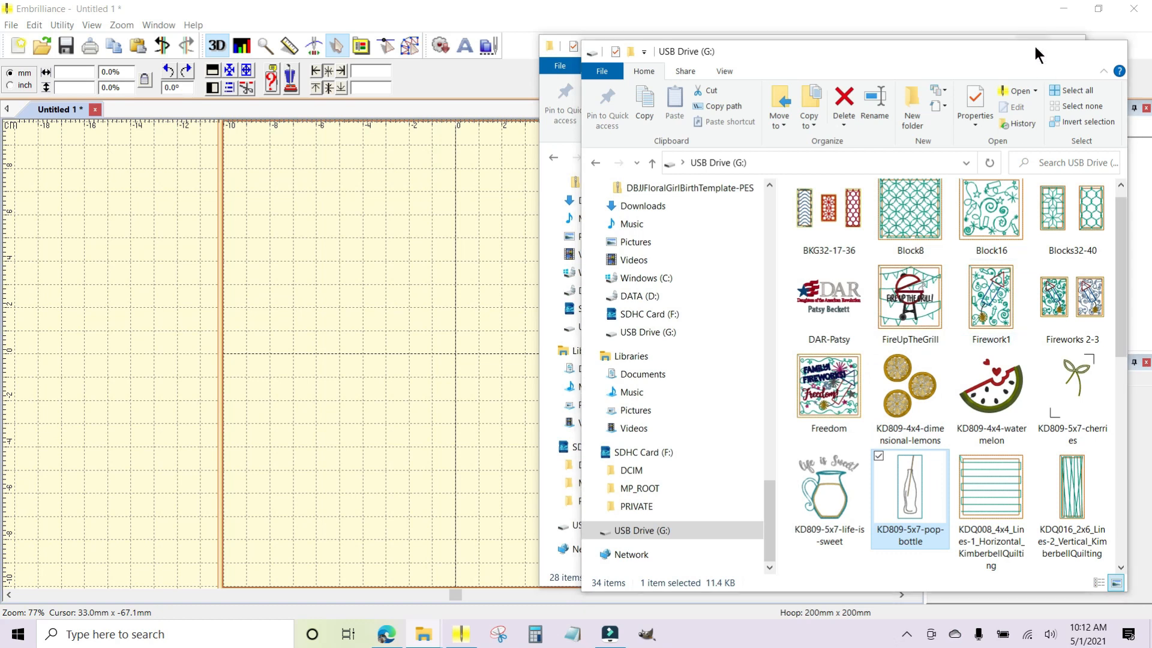
left_click(1035, 48)
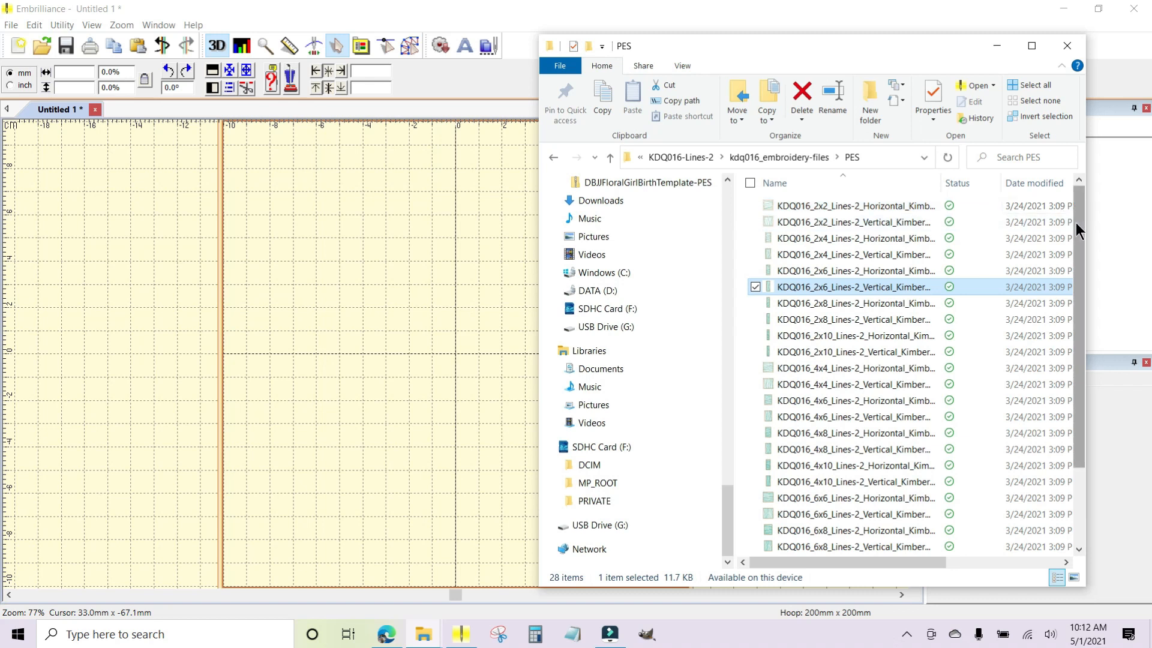
Switch back to Embrilliance and set the hoop to 300mm x 200mm (Multi-Ndl).
left_click(470, 352)
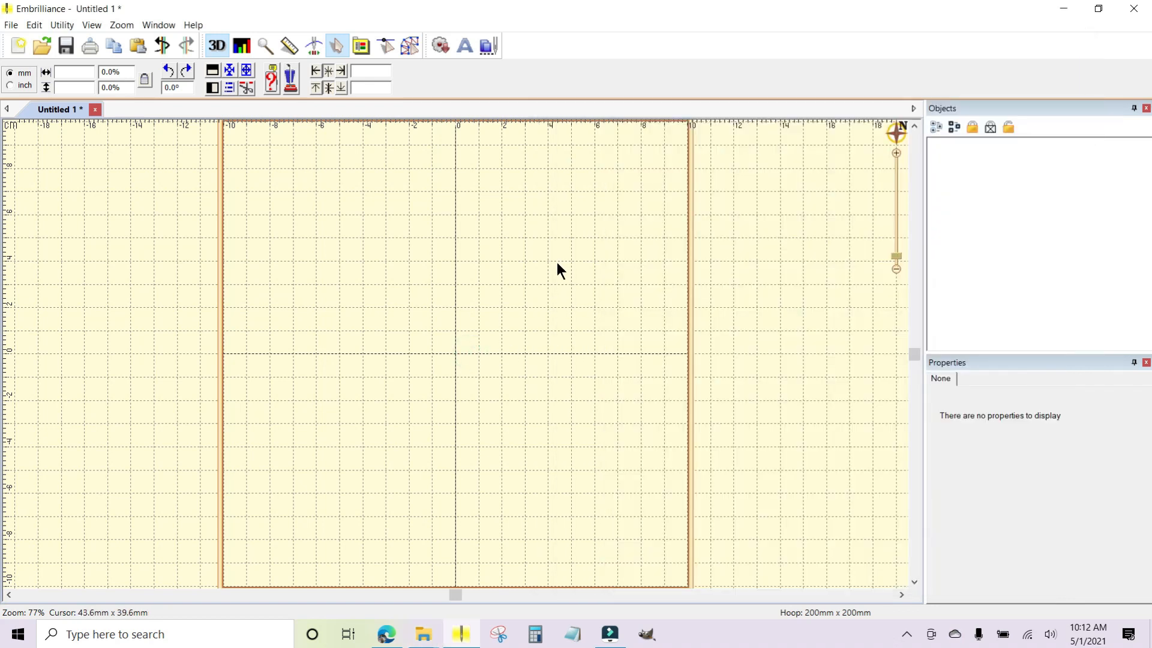
left_click(360, 45)
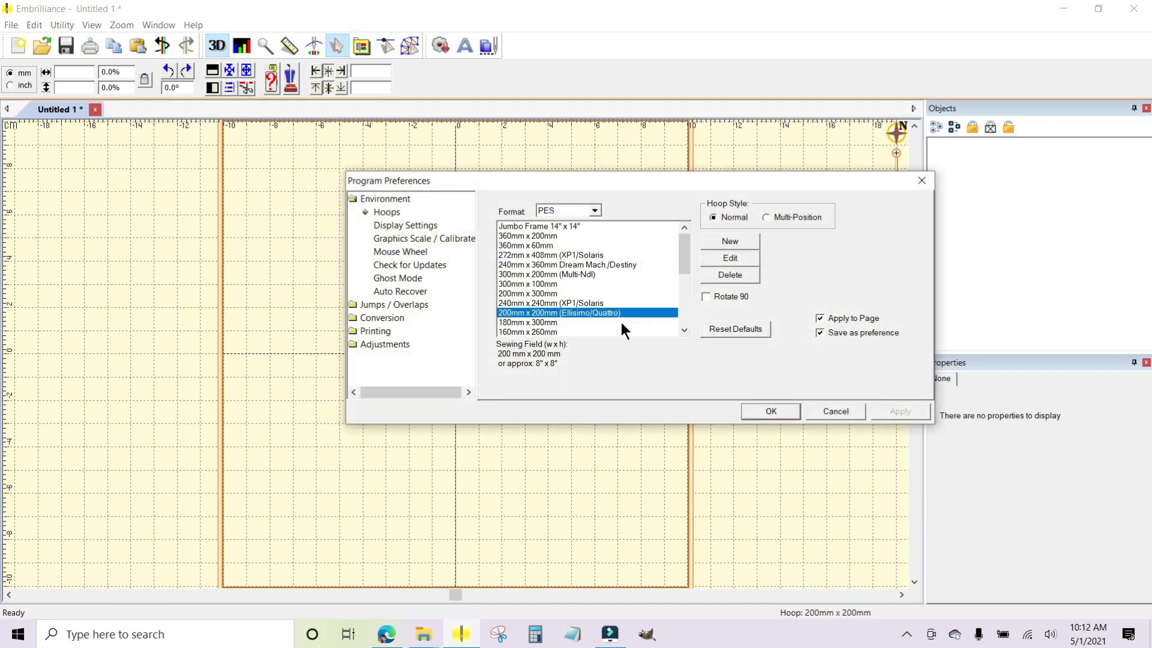
left_click(574, 274)
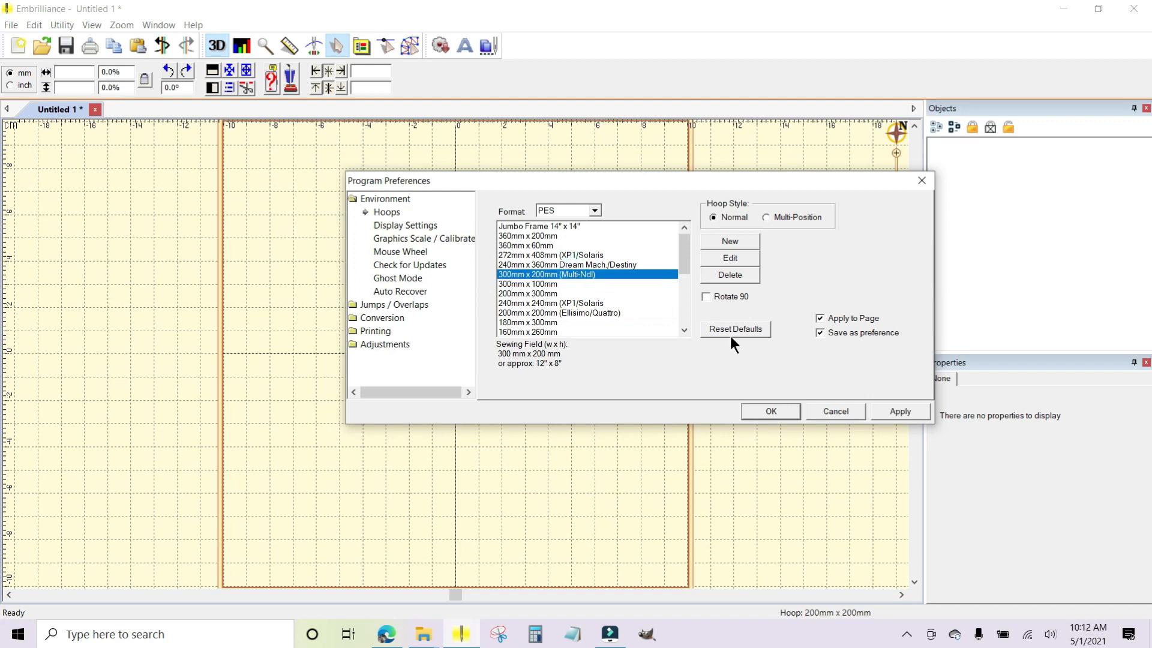
left_click(786, 408)
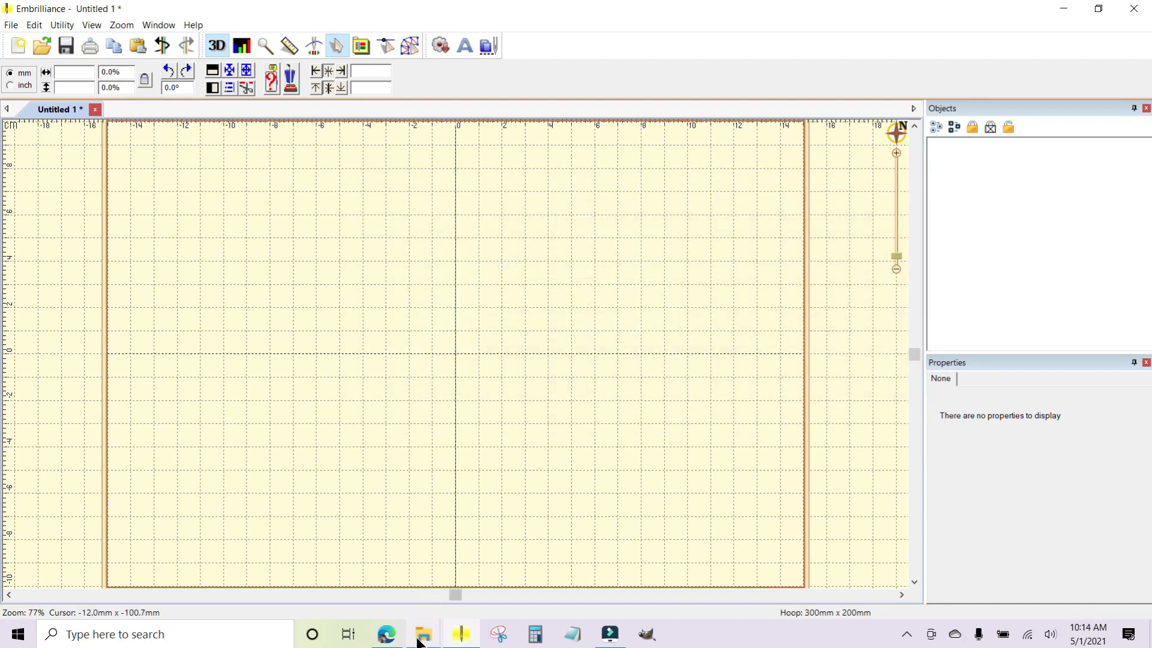
Place the KDQ016_2x6_Lines-2_Vertical_KimberbellQuilting design from its PES folder onto the Embrilliance page and put the folder window away.
mouse_move(425, 639)
left_click(476, 563)
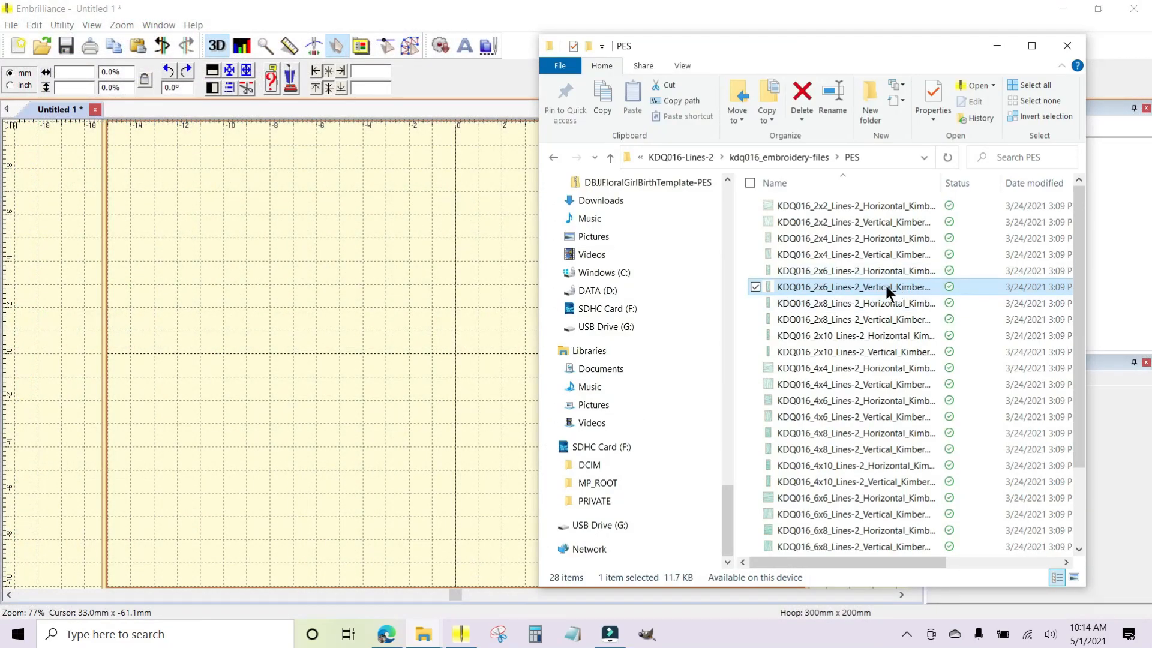
mouse_move(886, 288)
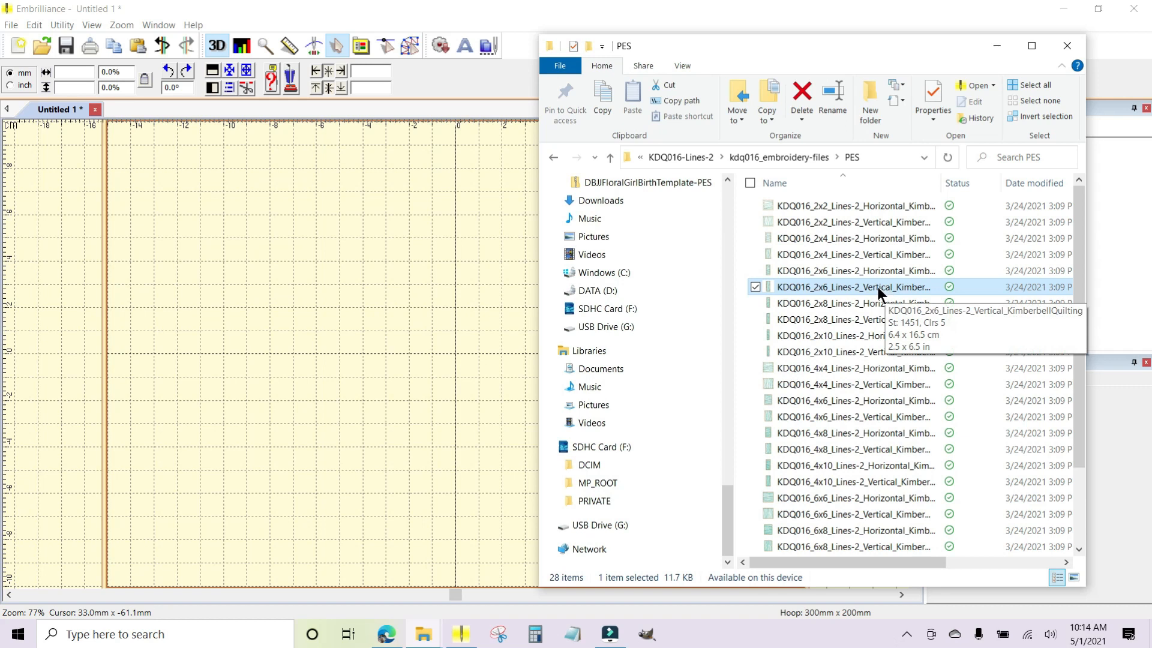
left_click_drag(876, 285, 442, 358)
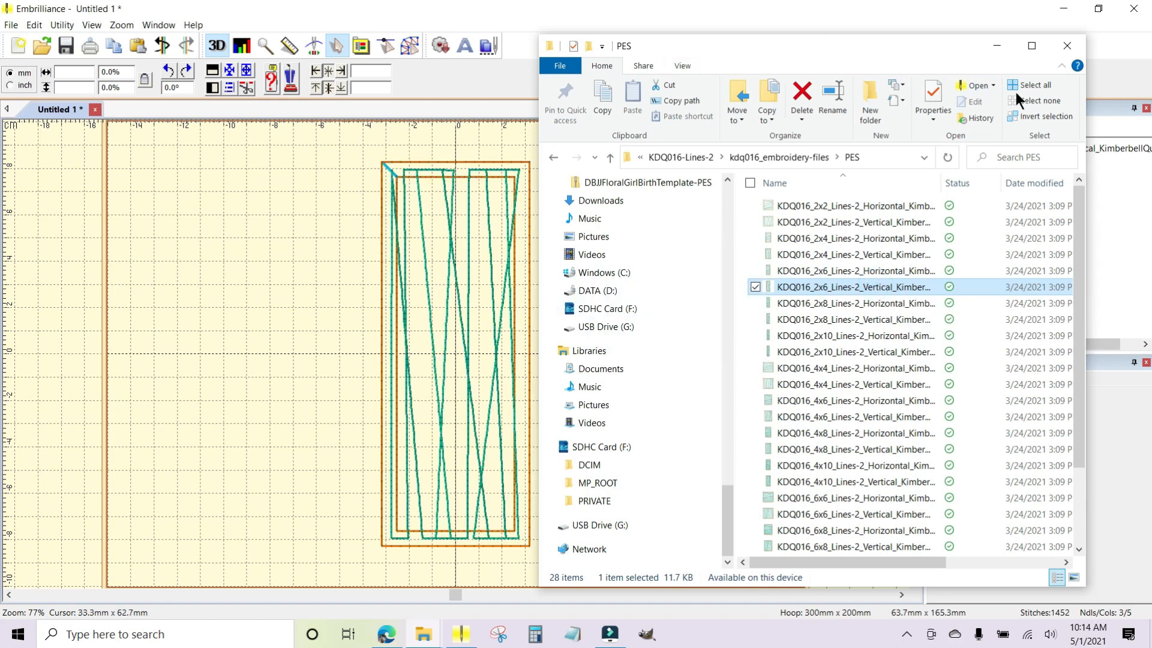
left_click(992, 45)
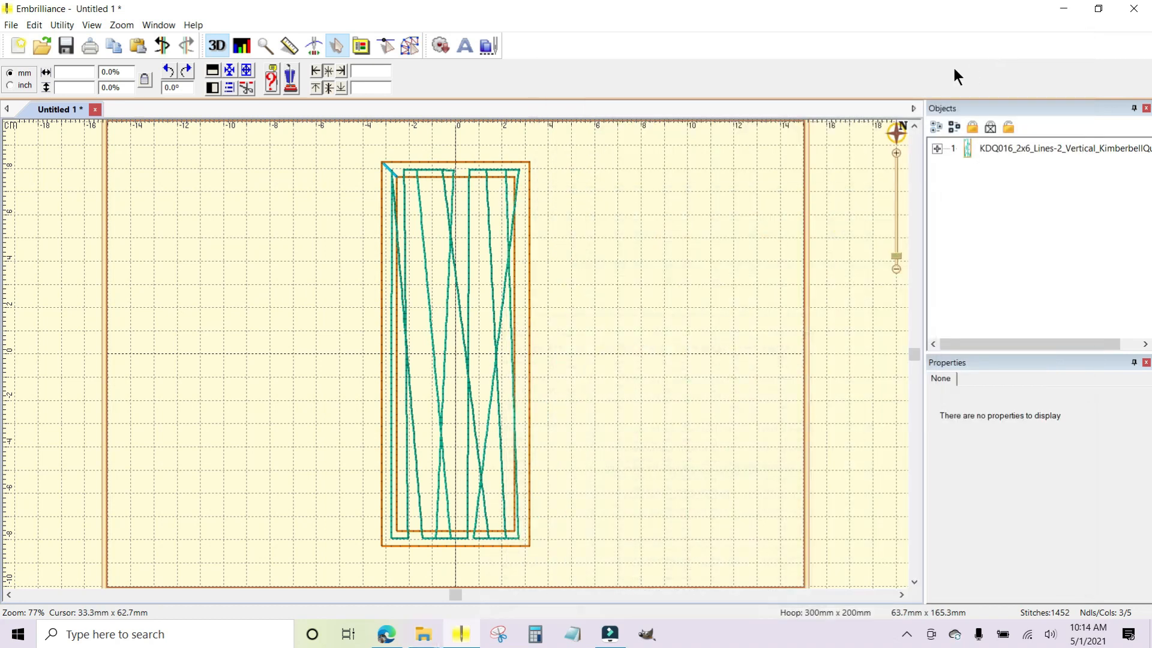
Expand the Lines-2 design's colour stops and change the outer rectangle's blue stop to Isacord Poly 3906 Pacific Blue.
left_click(995, 148)
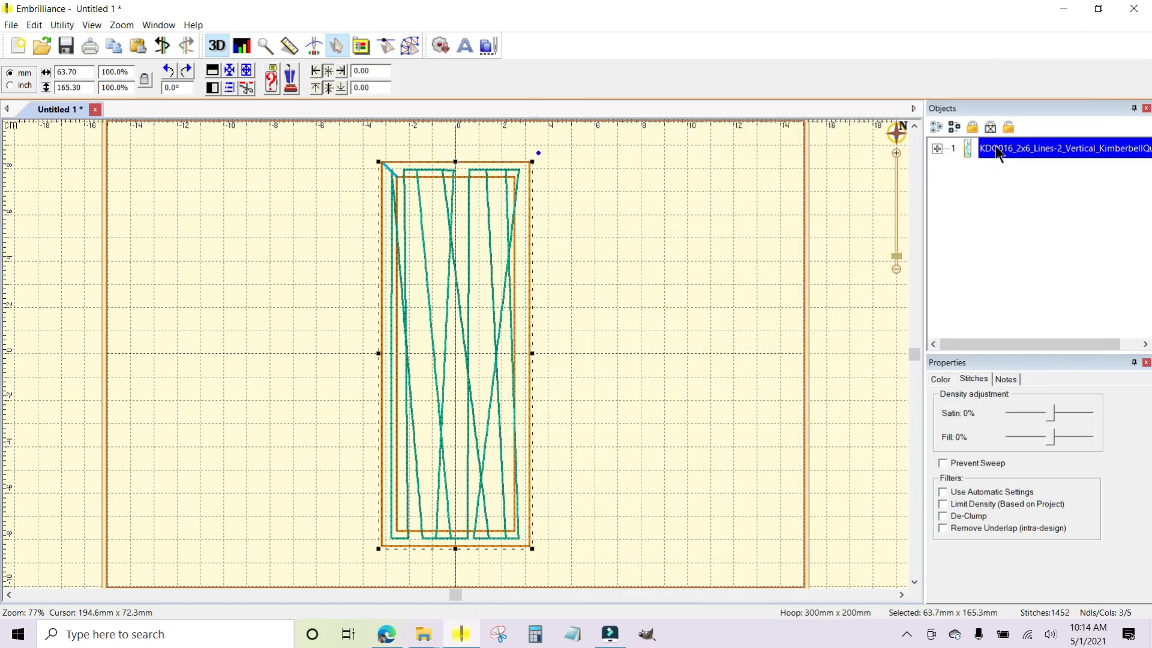
left_click(938, 147)
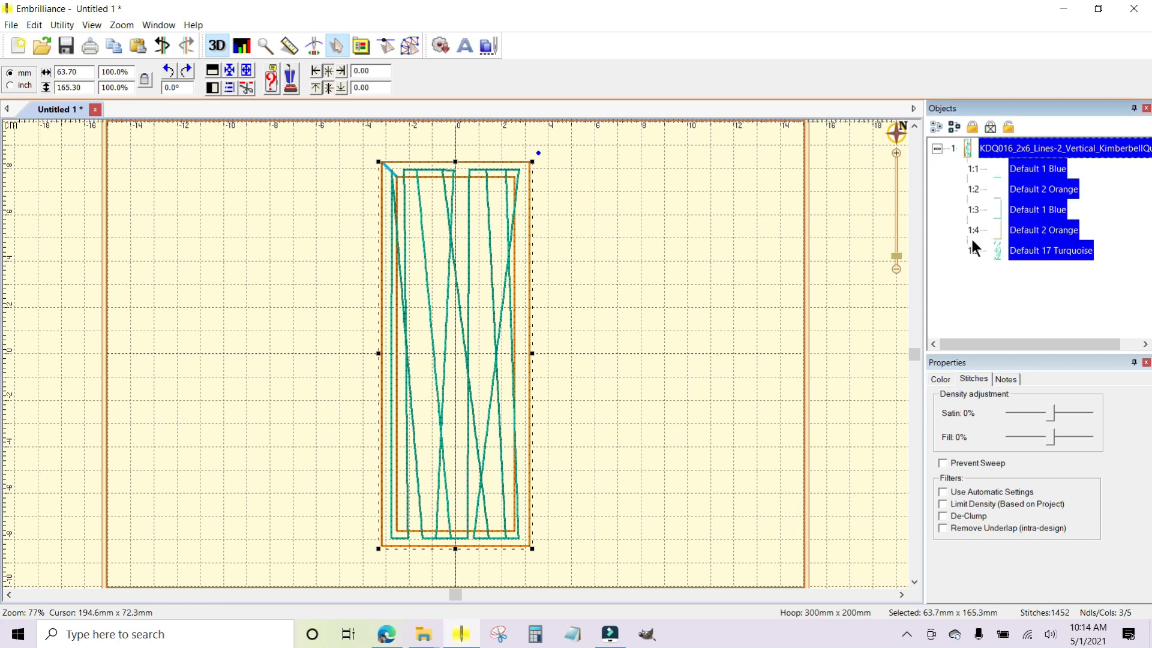
left_click(1110, 203)
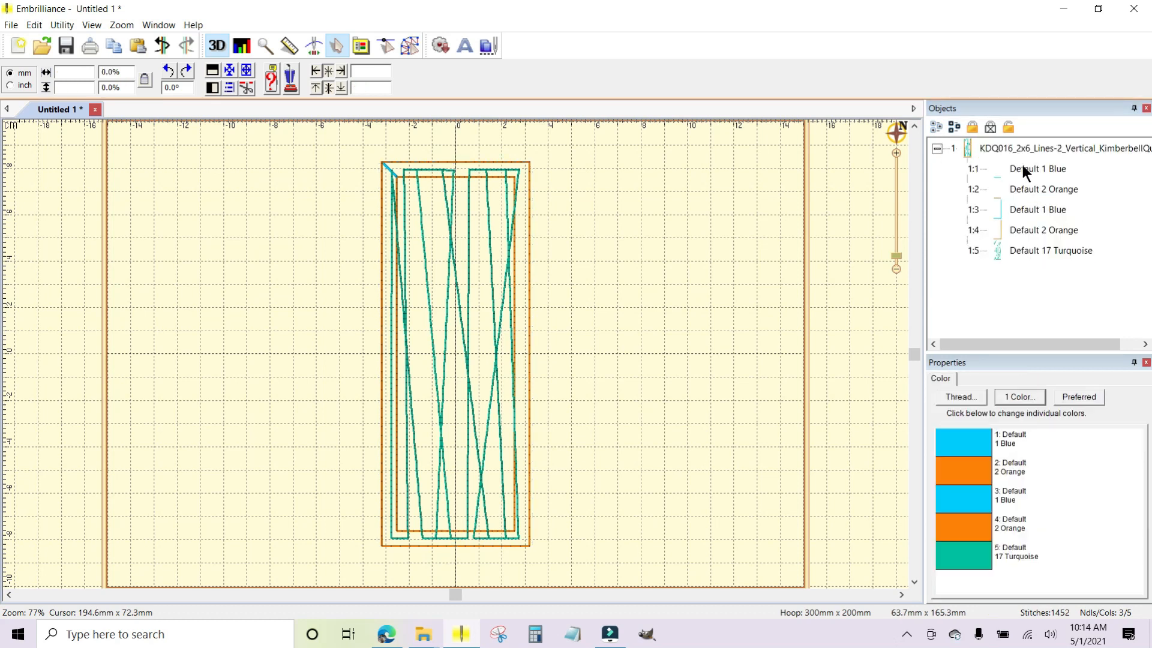
left_click(1021, 167)
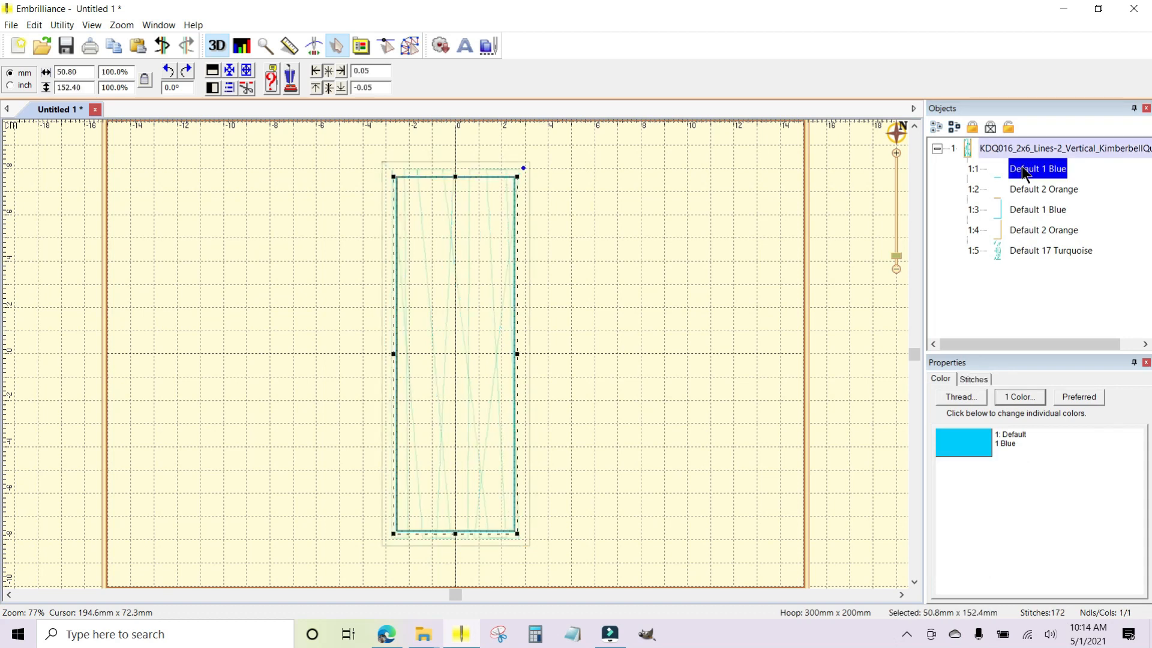
left_click(1020, 209)
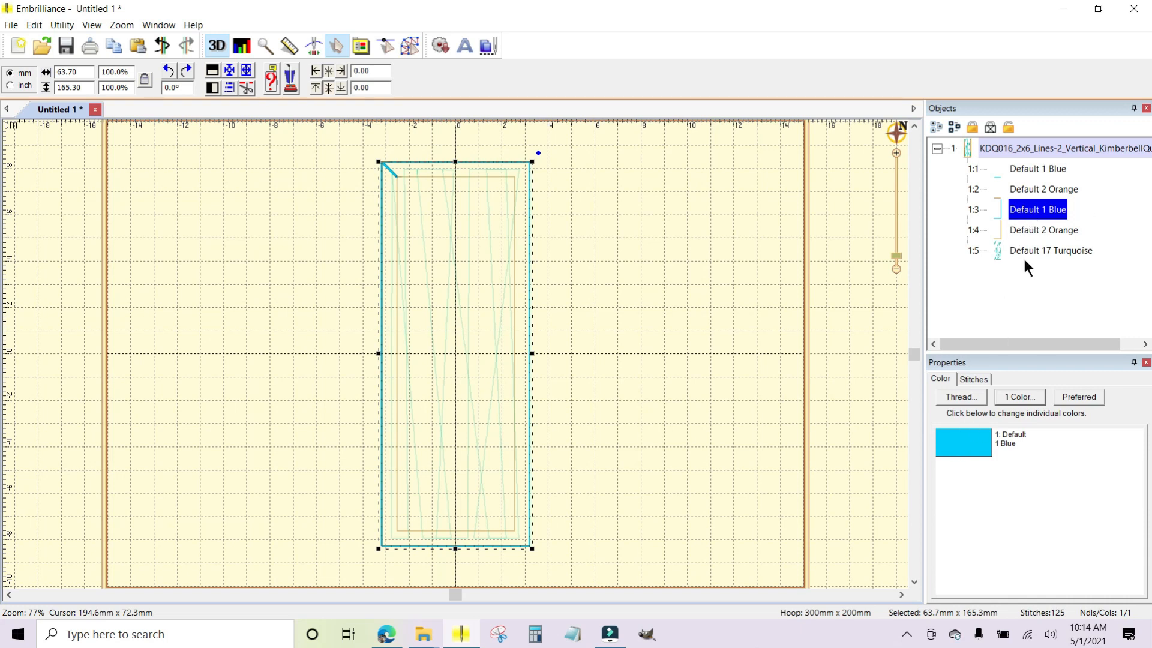
left_click(956, 438)
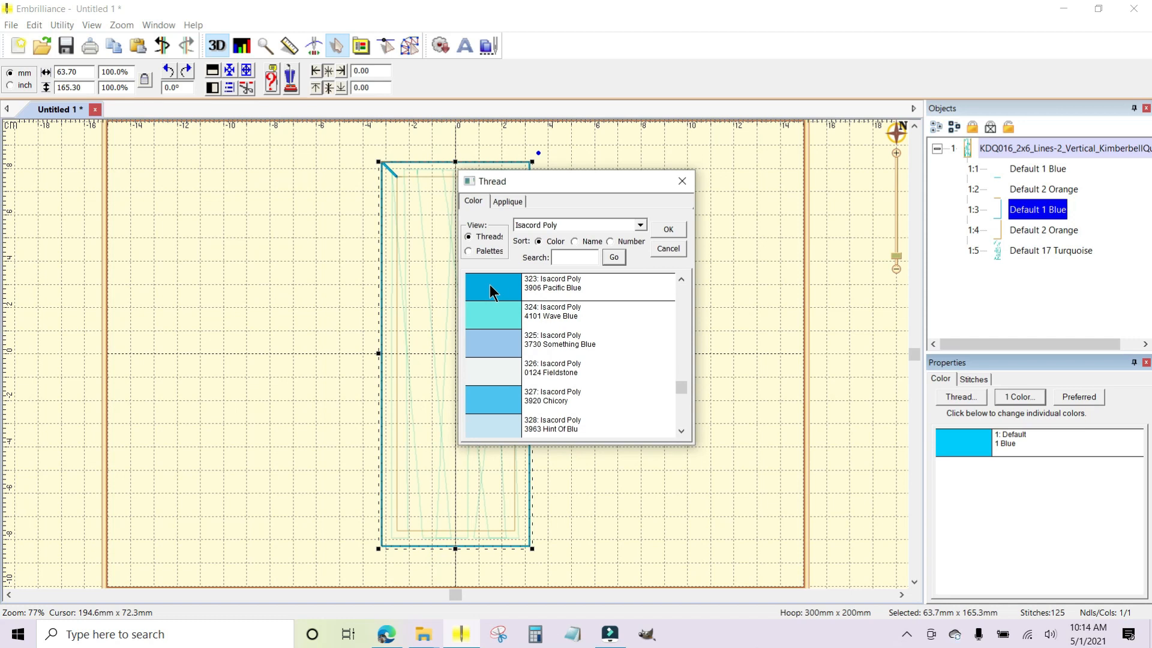
left_click(671, 230)
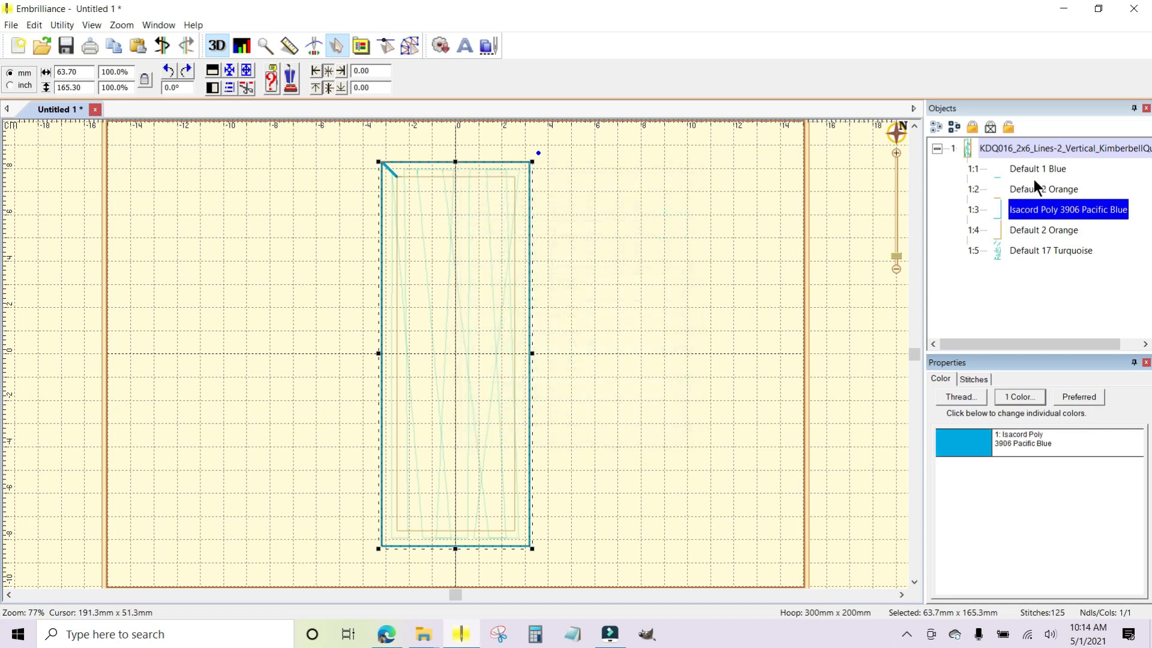
Change the outer rectangle's orange stop to Isacord Poly 1120 Sunset and collapse the design's colour list.
left_click(1031, 191)
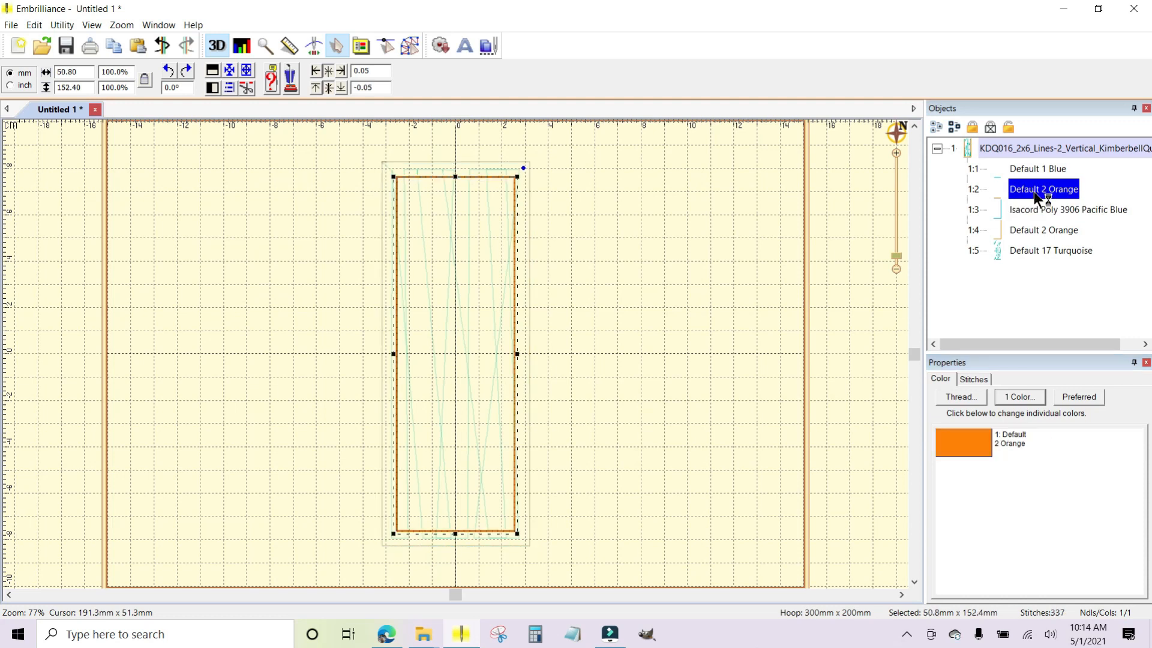
left_click(1035, 229)
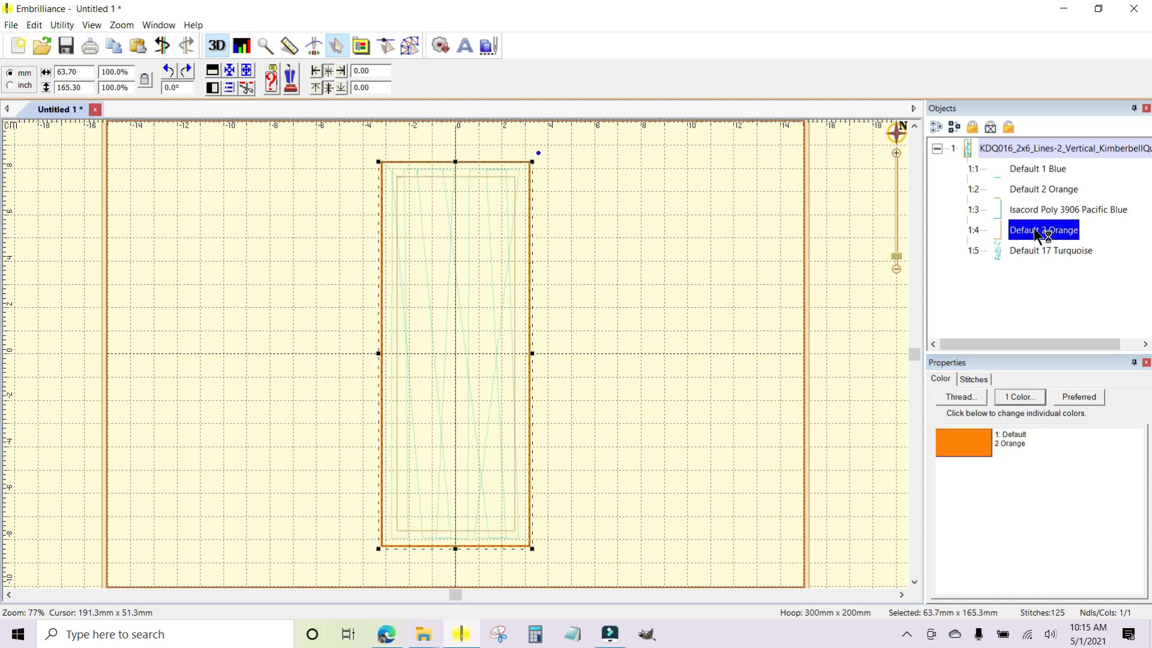
left_click(976, 438)
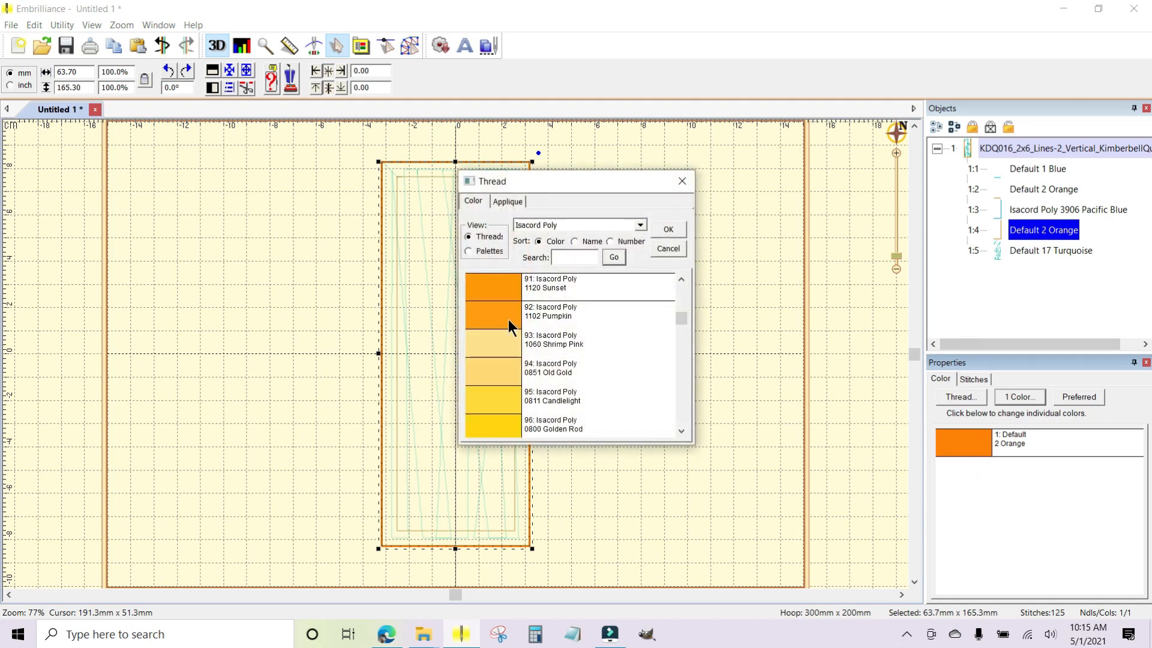
left_click(672, 229)
left_click(867, 206)
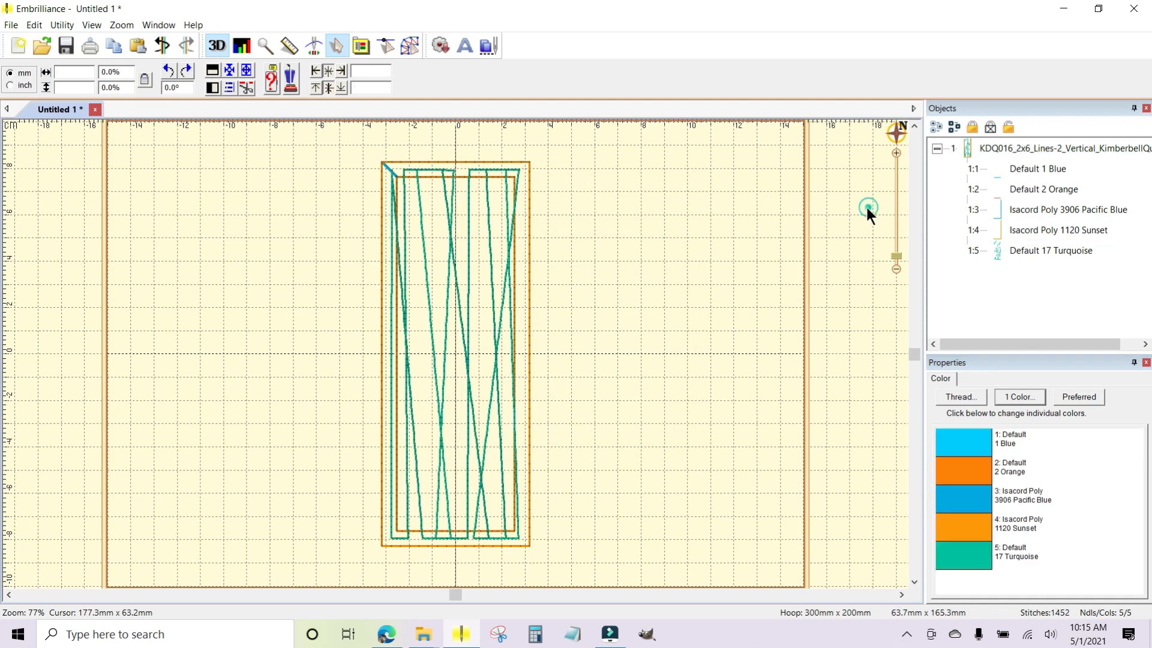
left_click(937, 148)
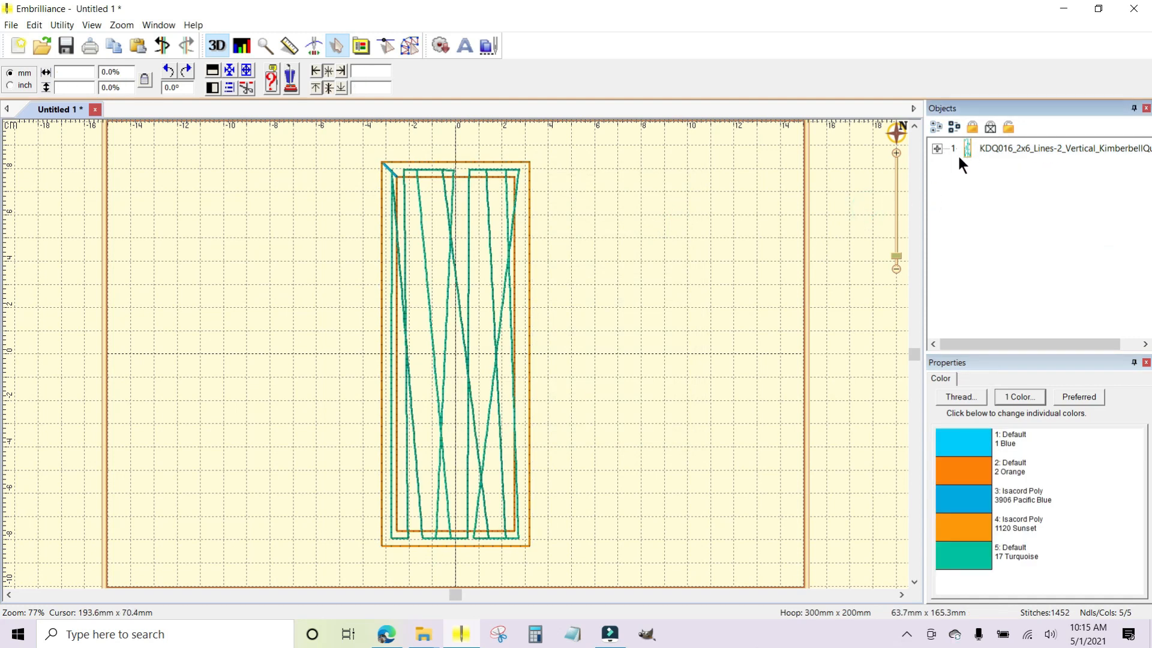
Copy the Lines-2 quilting block and paste two duplicates of it onto the page.
left_click(996, 147)
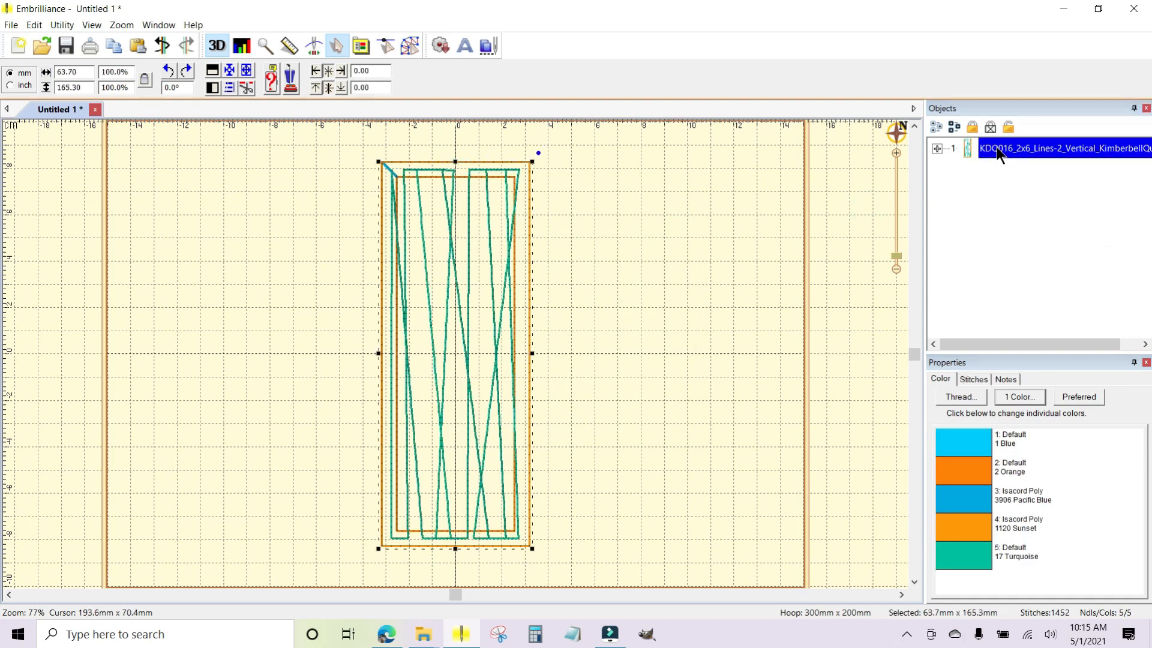
right_click(996, 146)
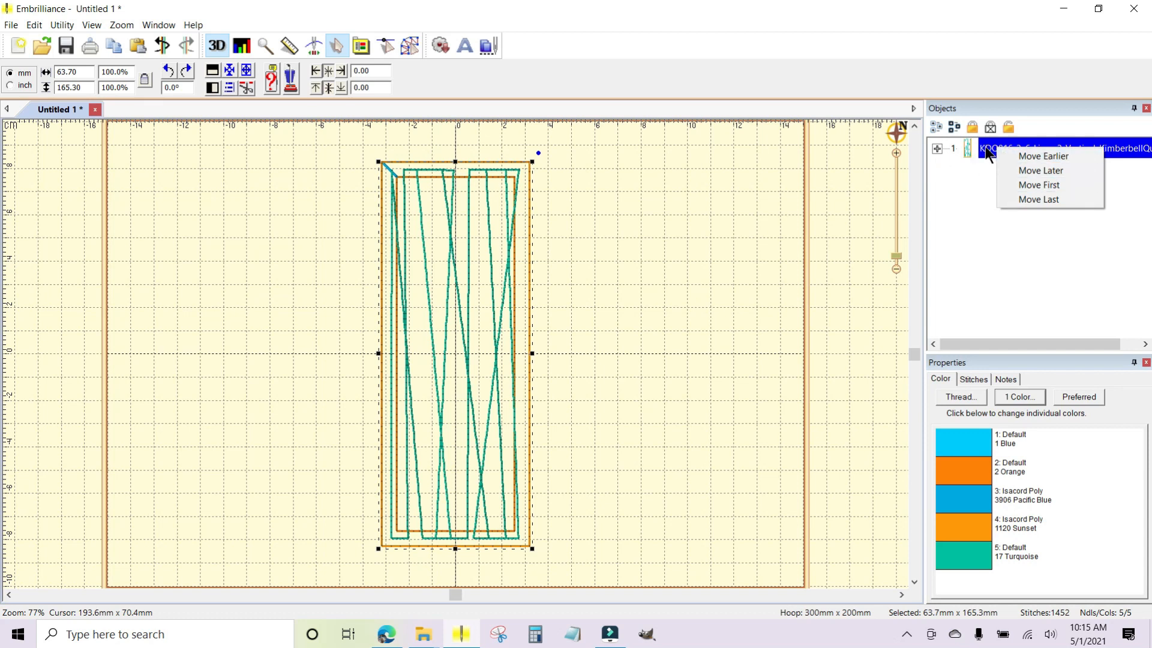
left_click(496, 341)
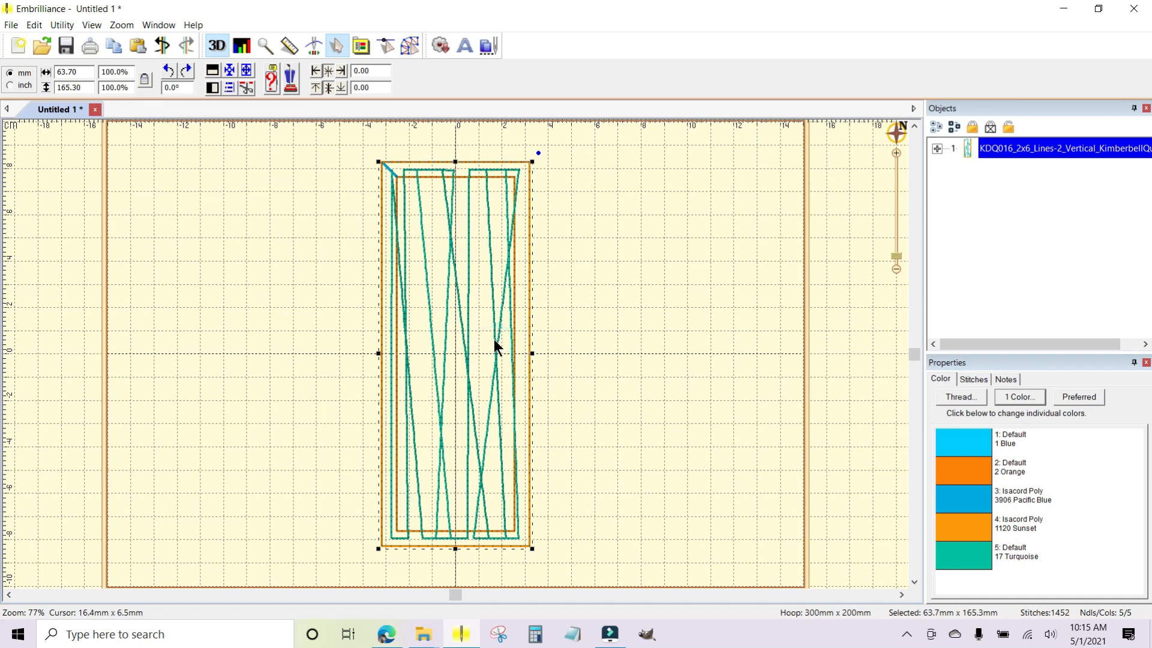
left_click(538, 351)
left_click(571, 308)
right_click(568, 306)
left_click(600, 313)
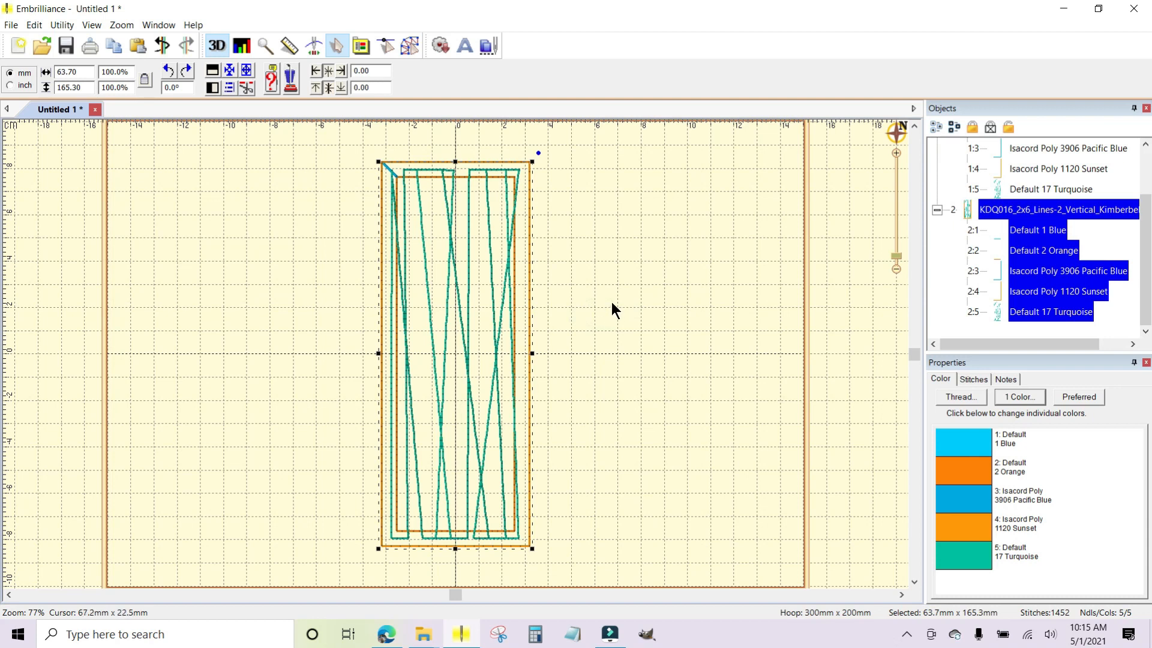
right_click(612, 303)
left_click(657, 323)
Move the third Lines-2 block horizontally to the right half of the hoop, to a 101 mm centre offset.
key("Right")
key("Right")
key("Right")
key("Right")
key("Right")
key("Right")
key("Right")
key("Right")
key("Right")
key("Right")
key("Right")
key("Right")
key("Right")
key("Right")
key("Right")
key("Right")
key("Right")
key("Right")
key("Right")
key("Right")
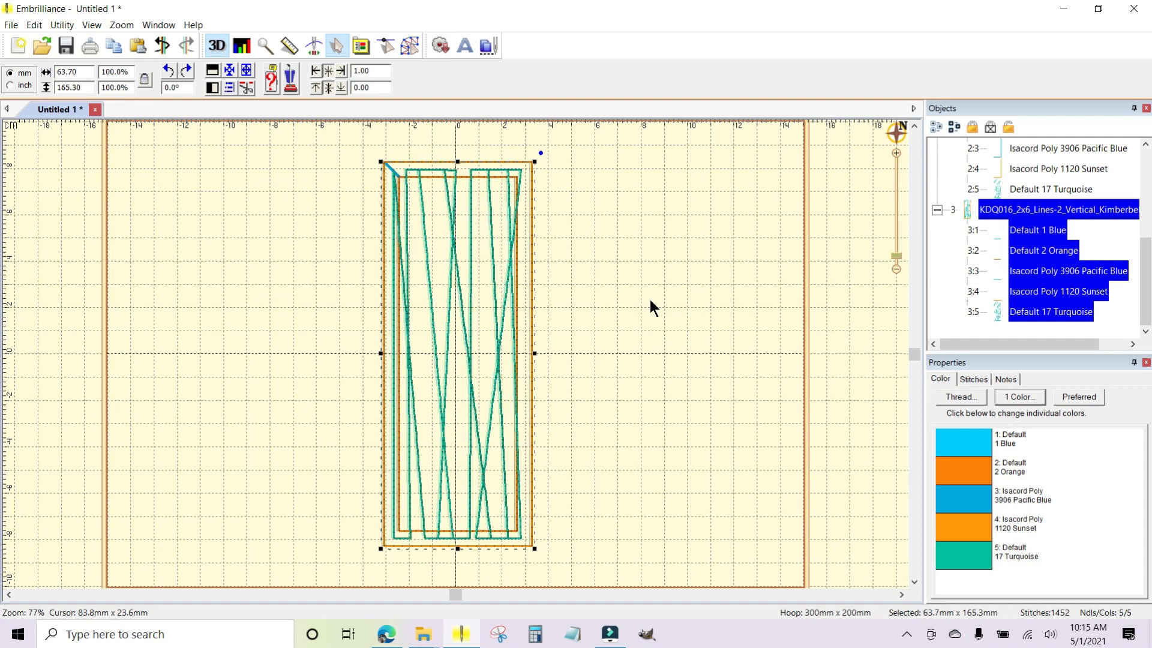
key("Right")
key("Right")
key("Right")
key("Right")
key("Right")
key("Right")
key("Right")
key("Right")
key("Right")
key("Right")
key("Right")
key("Right")
key("Right")
key("Right")
key("Right")
key("Right")
key("Right")
key("Right")
key("Right")
key("Right")
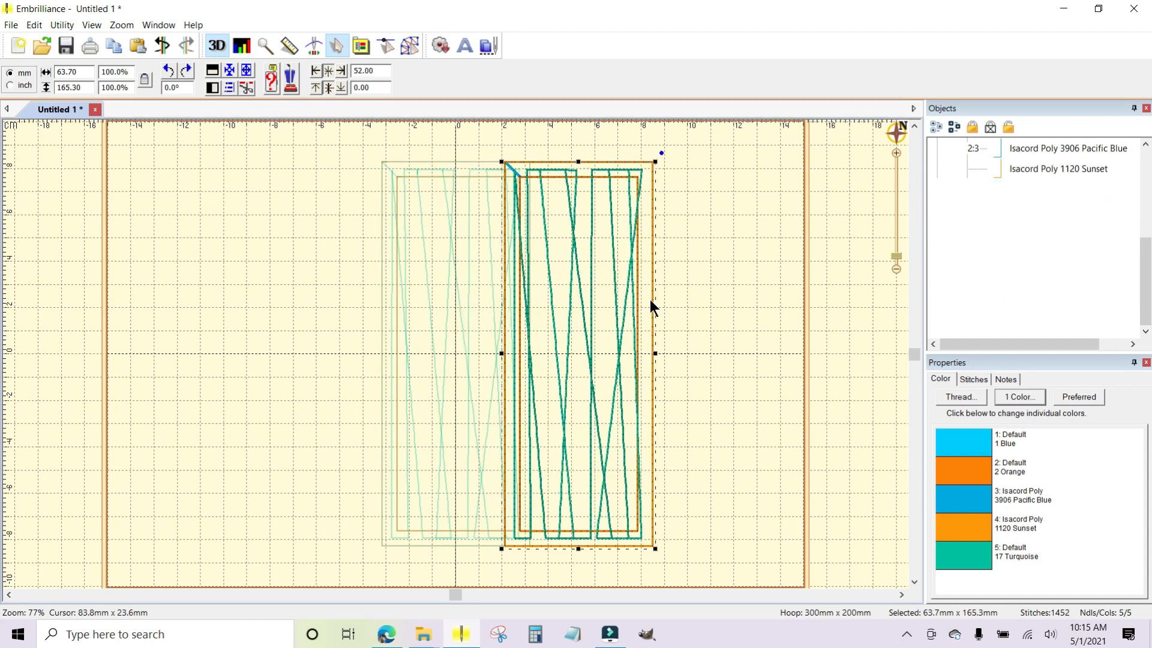
key("Right")
key("Right")
key("Right")
key("Right")
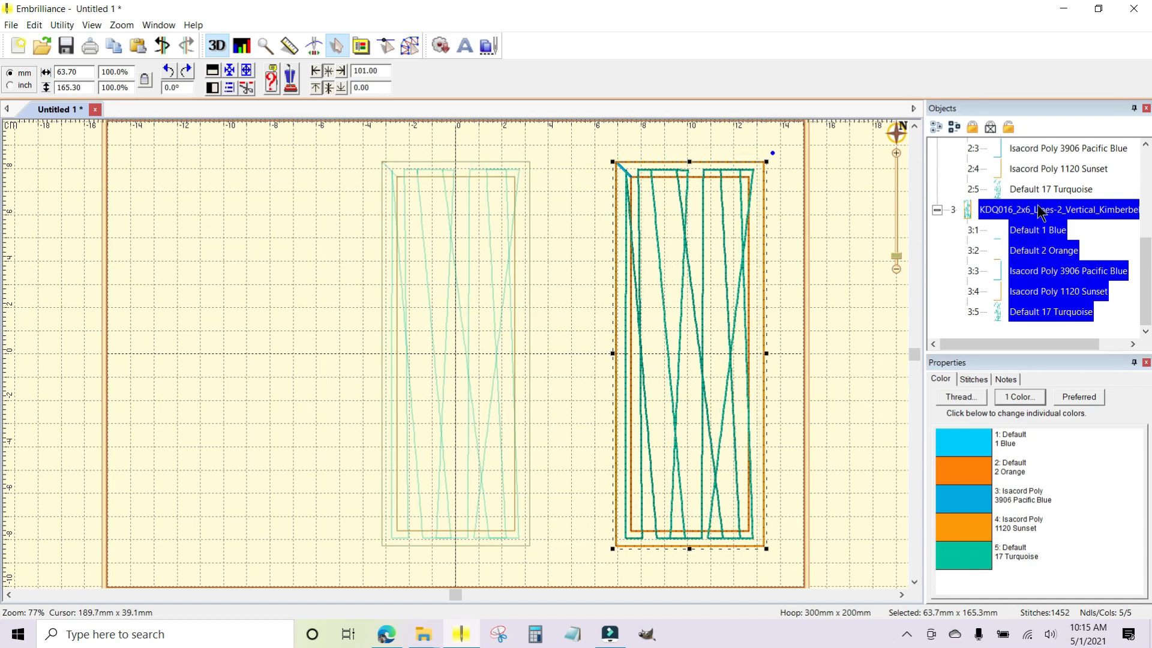
Select the first Lines-2 block and move it horizontally to the left end of the hoop, to a -104 mm centre offset.
left_click_drag(1149, 262, 1149, 159)
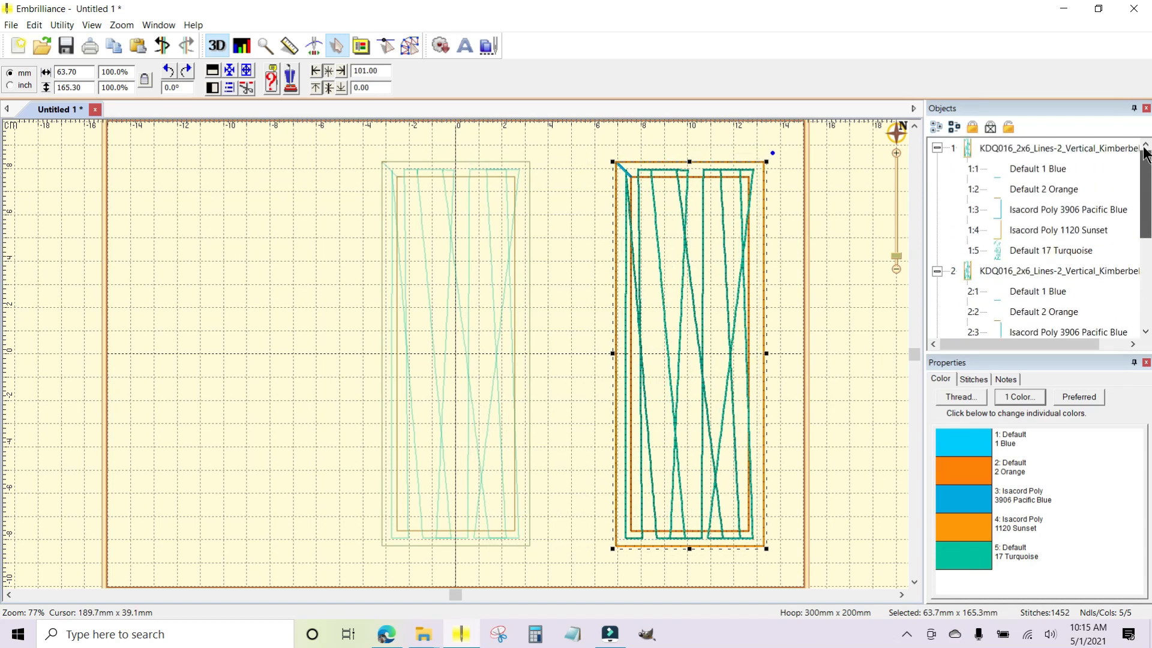
left_click(1018, 149)
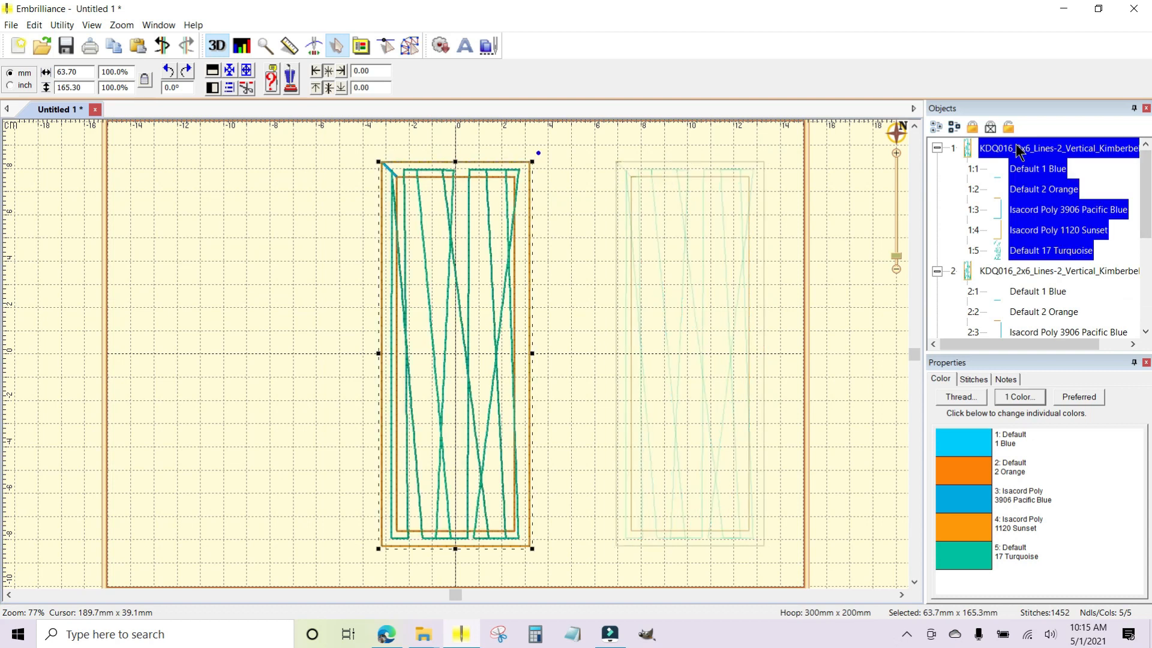
key("Left")
key("Left")
key("Left")
key("Left")
key("Left")
key("Left")
key("Left")
key("Left")
key("Left")
key("Left")
key("Left")
key("Left")
key("Left")
key("Left")
key("Left")
key("Left")
key("Left")
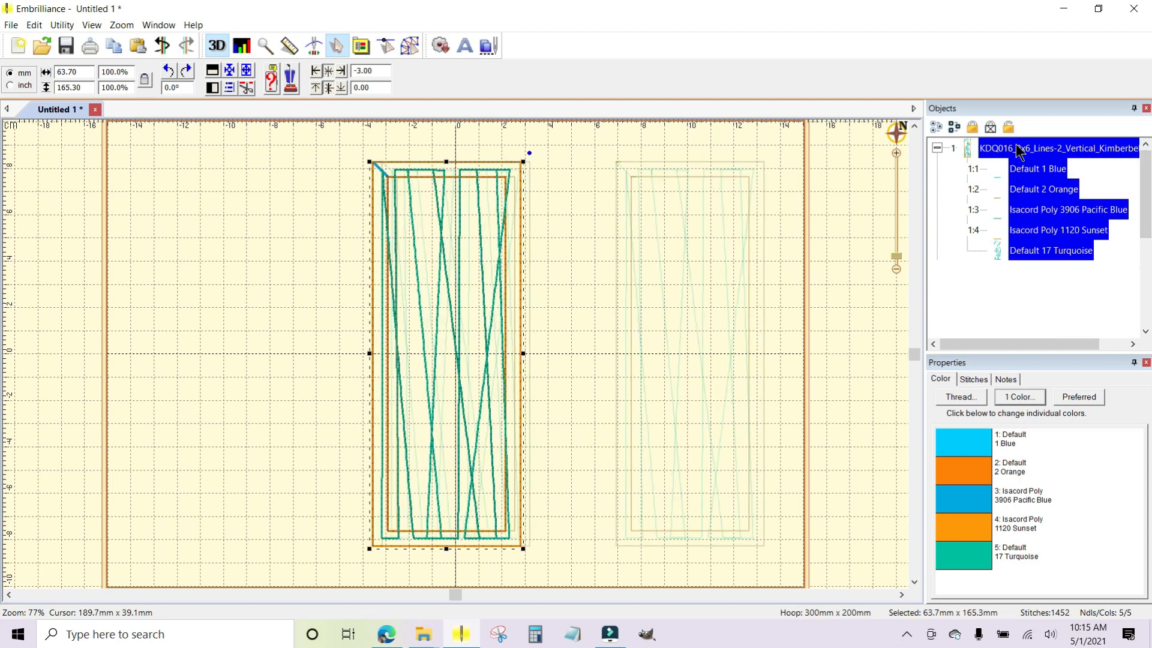
key("Left")
key("Left")
key("Left")
key("Left")
key("Left")
key("Left")
key("Left")
key("Left")
key("Left")
key("Left")
key("Left")
key("Left")
key("Left")
key("Left")
key("Left")
key("Left")
key("Left")
key("Left")
key("Left")
key("Left")
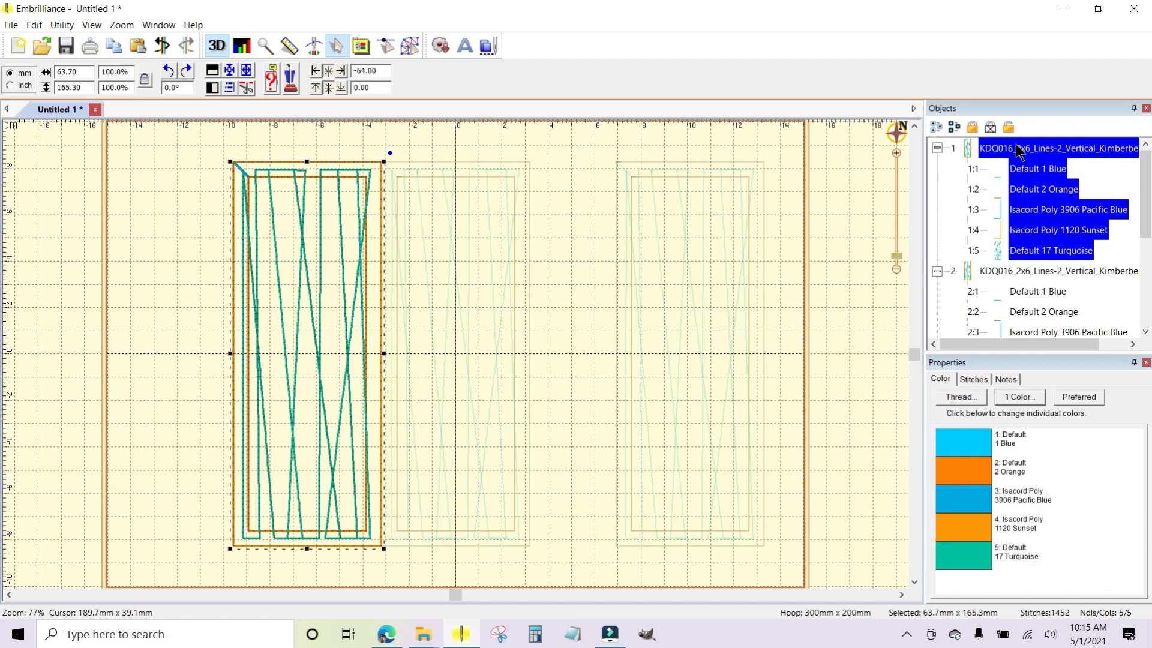
key("Left")
key("Left")
key("Left")
key("Left")
key("Left")
key("Left")
key("Left")
key("Left")
key("Left")
key("Left")
key("Left")
key("Left")
key("Left")
key("Left")
key("Left")
key("Left")
key("Left")
key("Left")
key("Left")
key("Left")
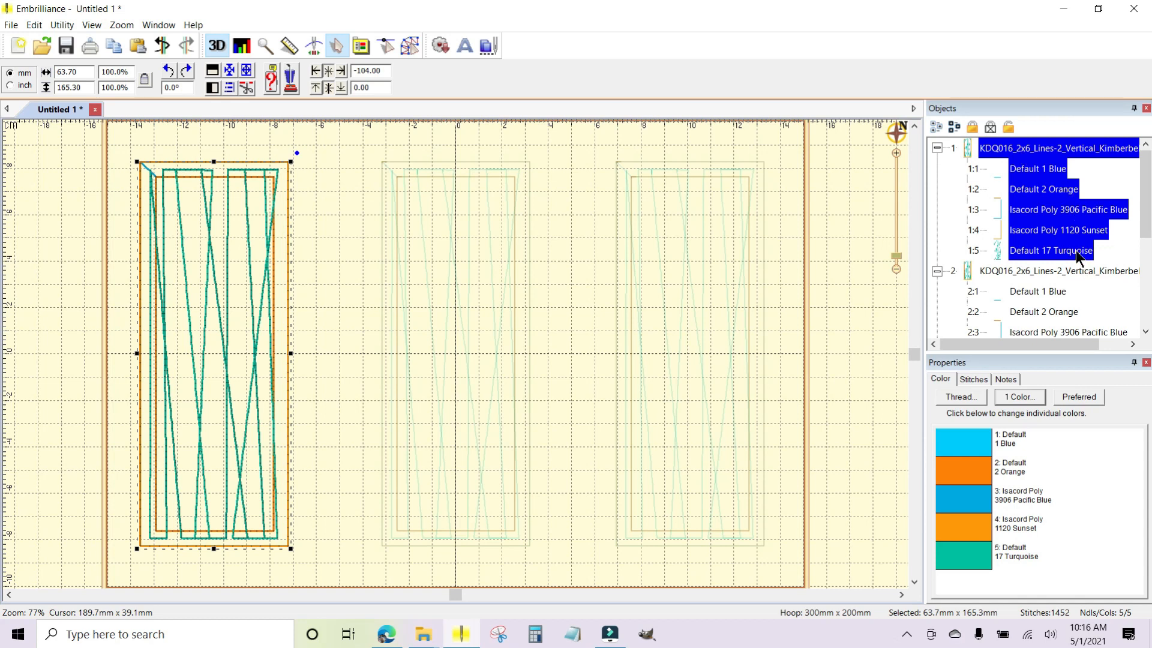
Change the turquoise quilting lines of the first block to Isacord Poly 0017 Paper white.
left_click(997, 251)
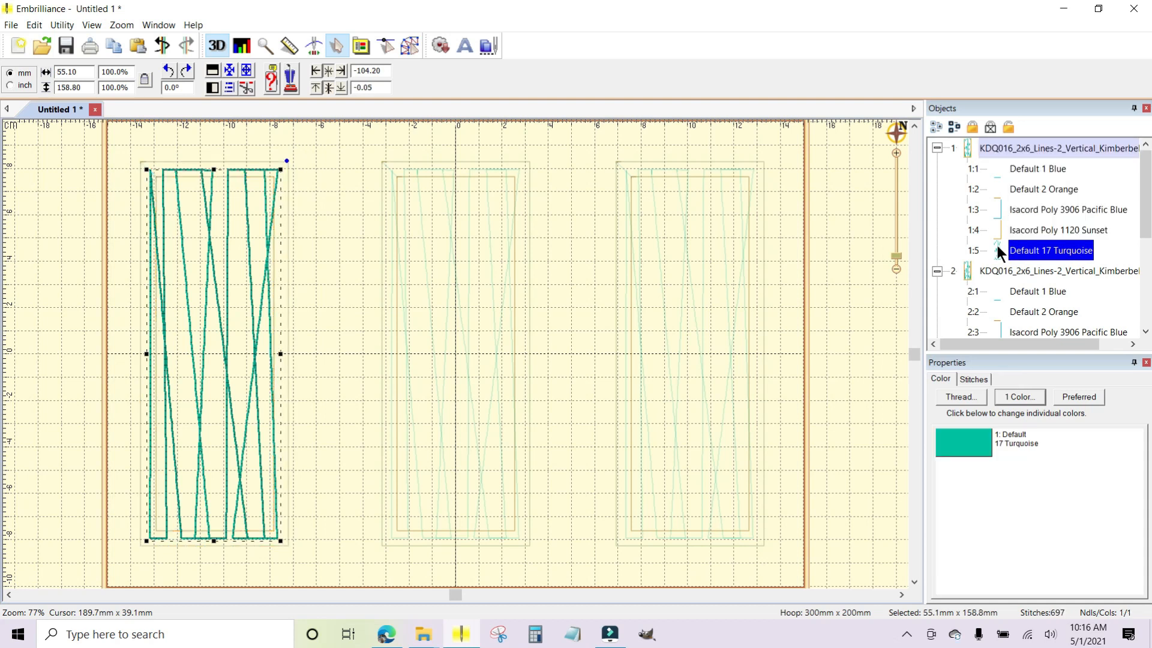
left_click(963, 444)
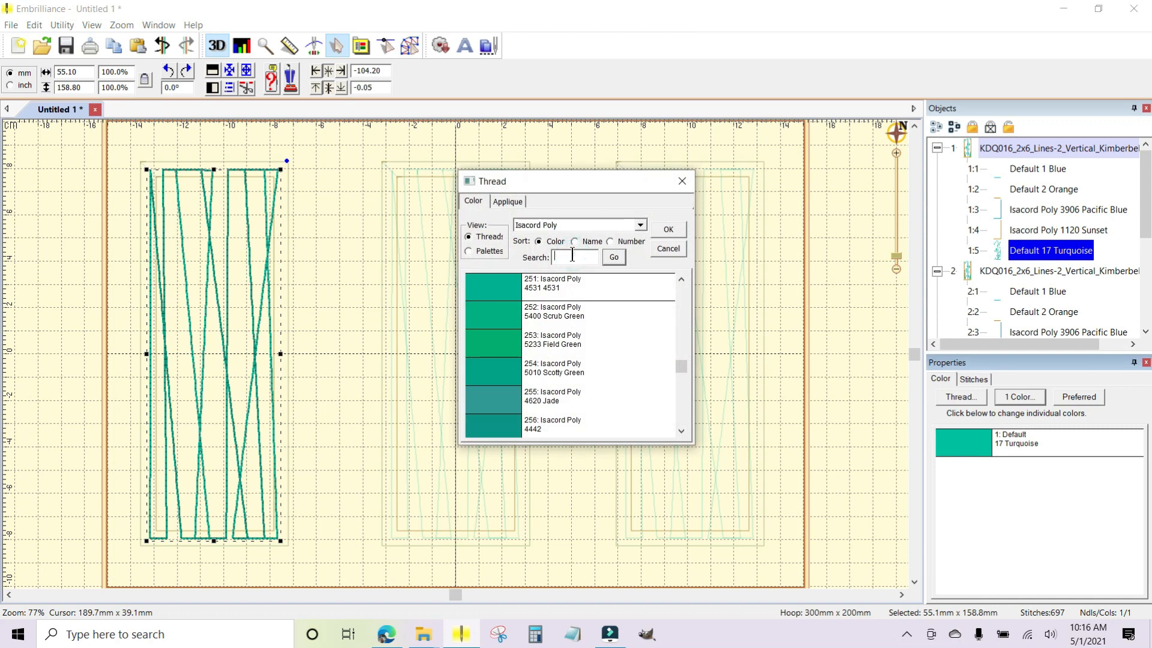
type("white")
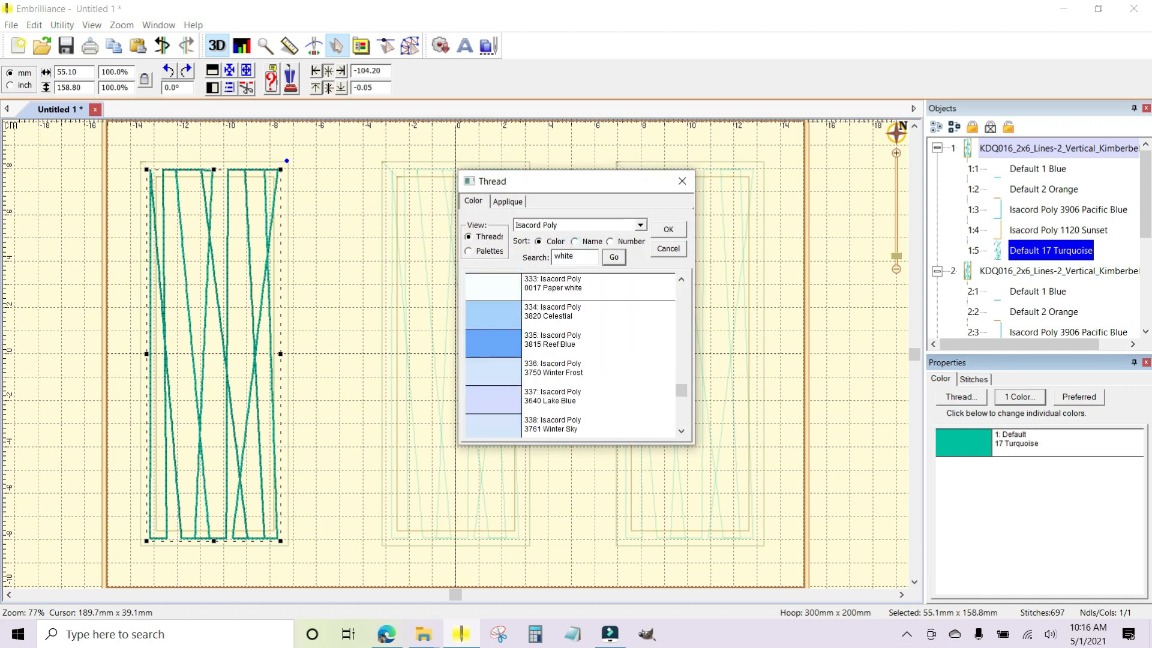
left_click(549, 290)
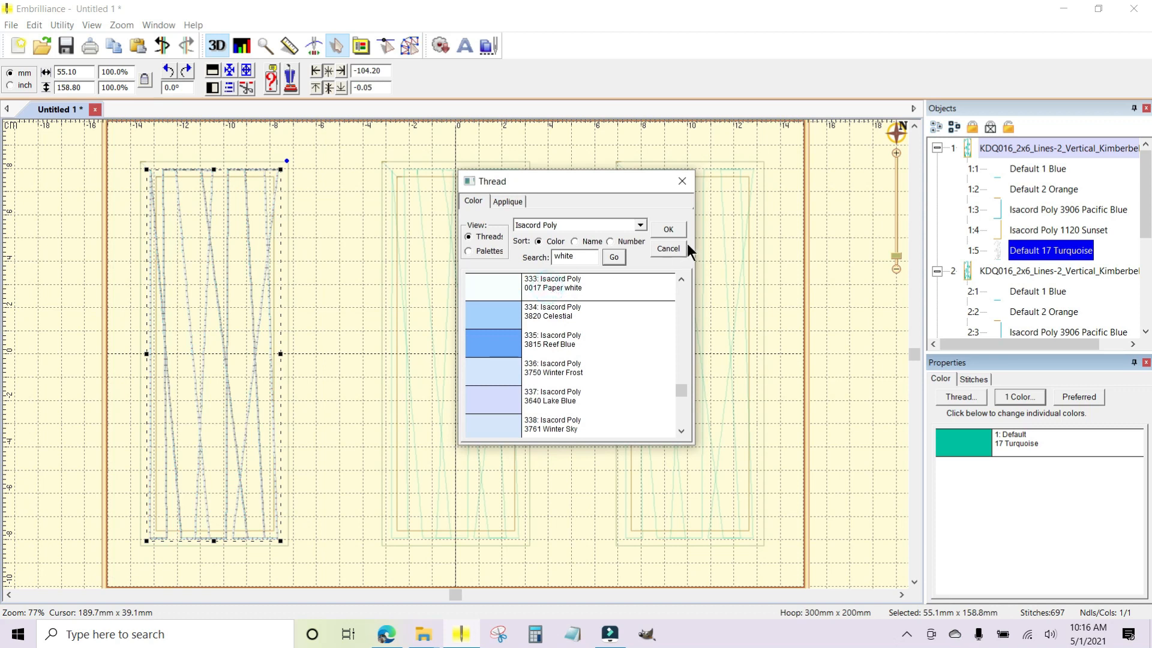
left_click(670, 229)
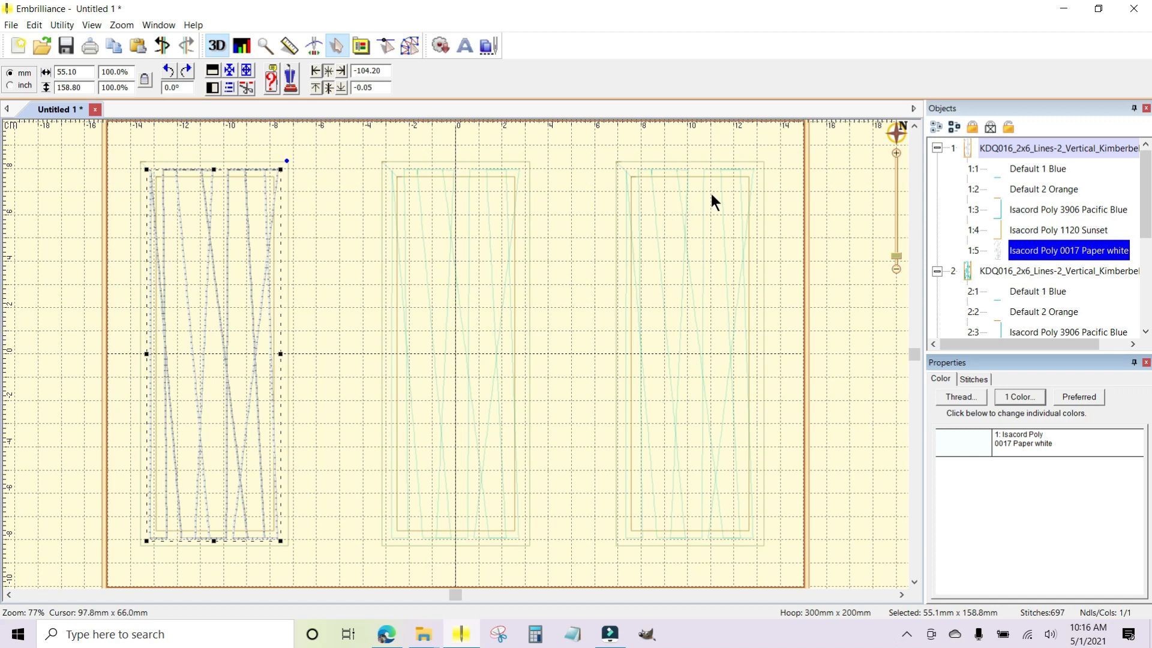
Change the quilting lines of the first block to Isacord Poly 3815 Reef Blue.
left_click(998, 247)
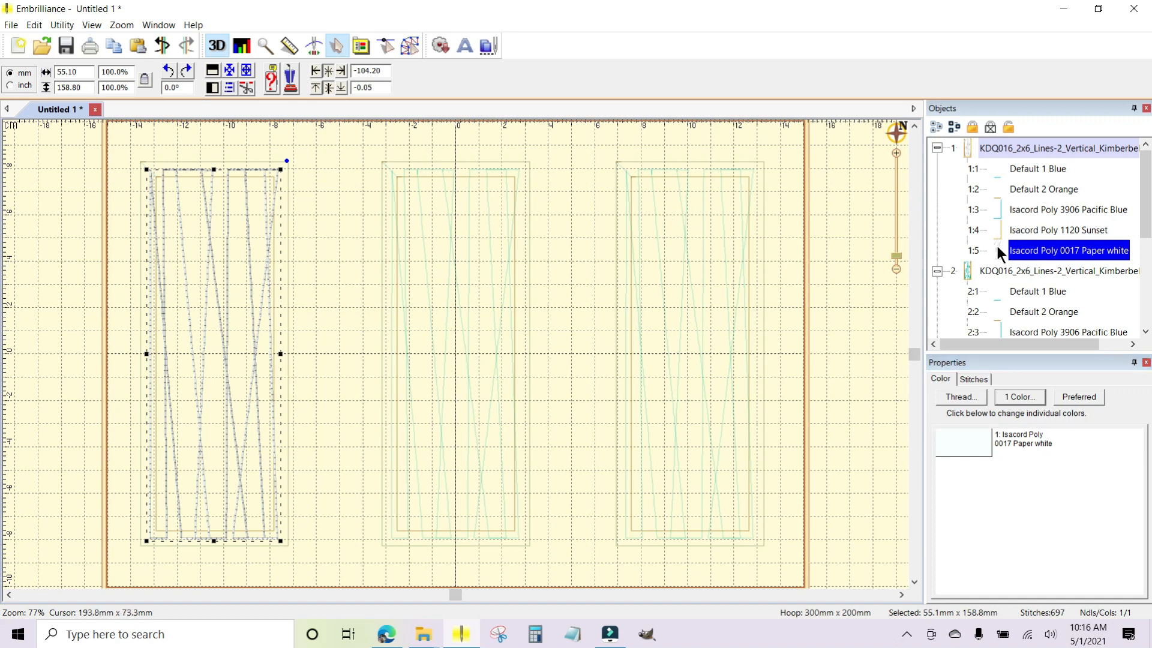
left_click(959, 438)
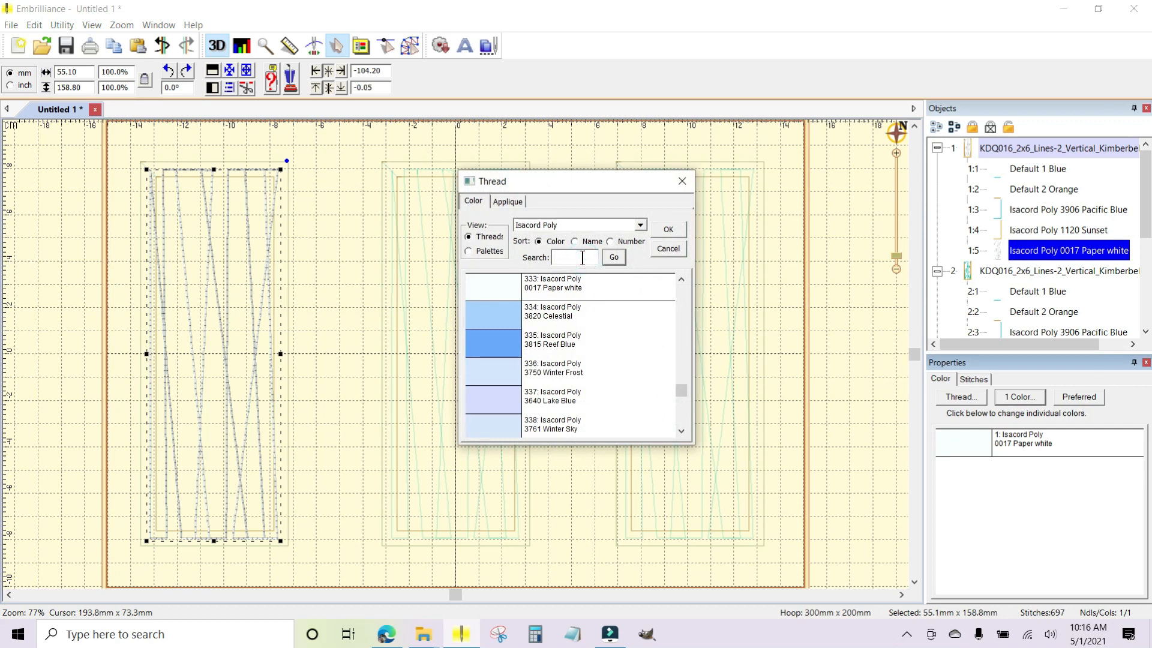
type("blue")
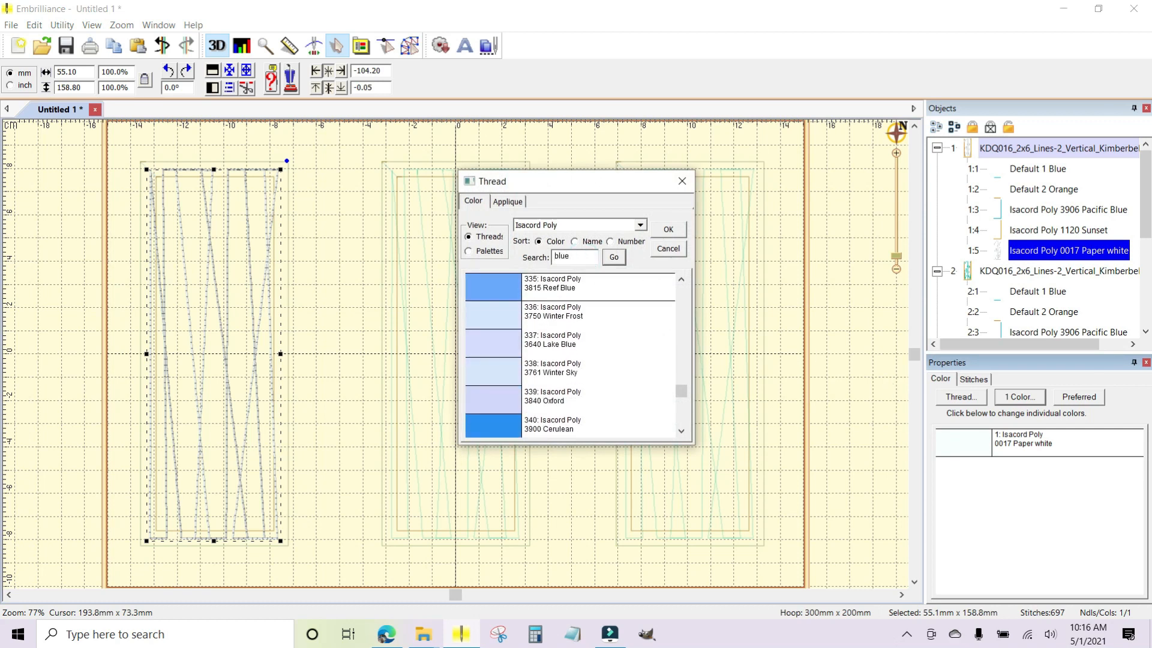
left_click(501, 293)
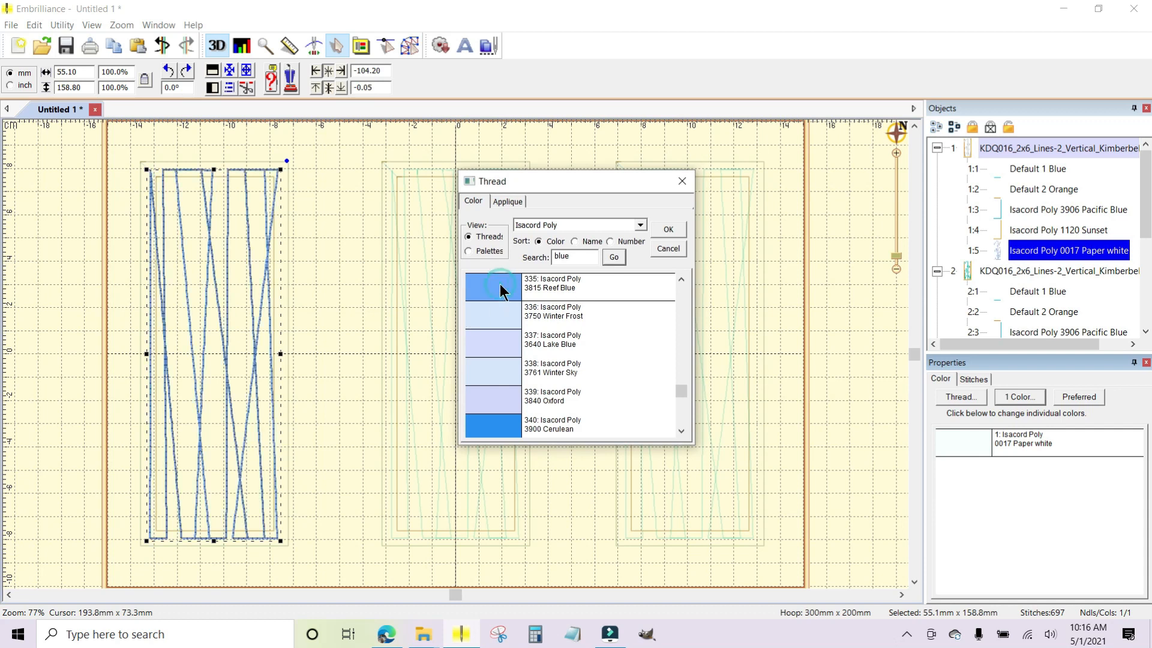
left_click(667, 228)
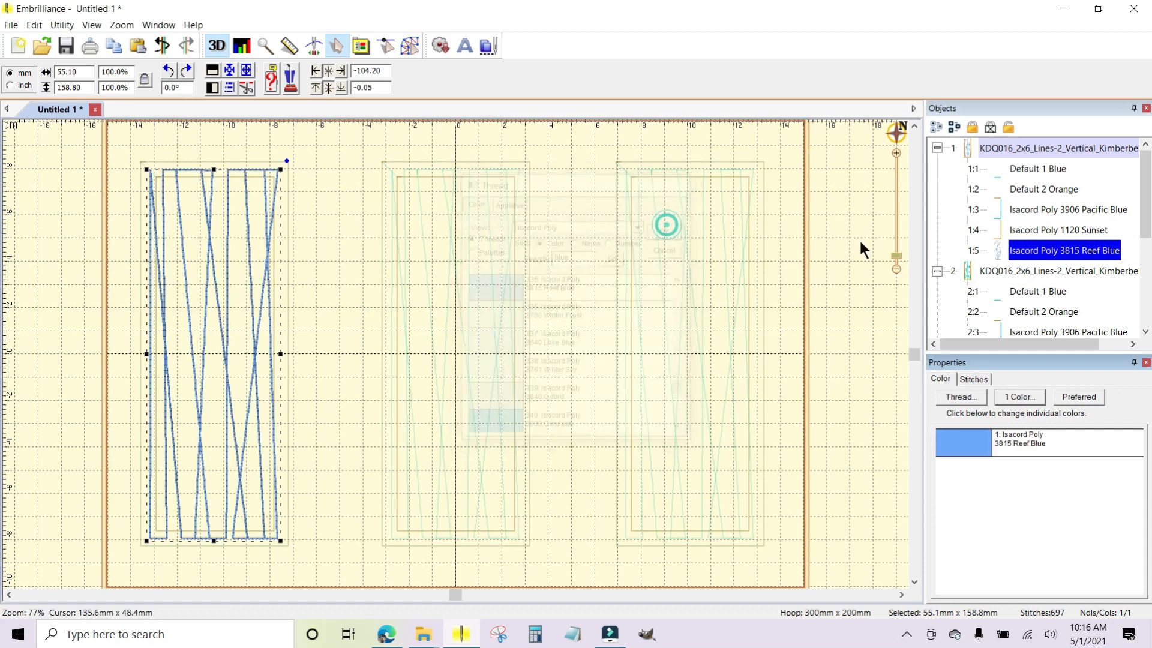
Change the turquoise quilting lines of the second, middle block to Isacord Poly 0017 Paper white.
scroll(1043, 240, "down", 2)
left_click(1035, 249)
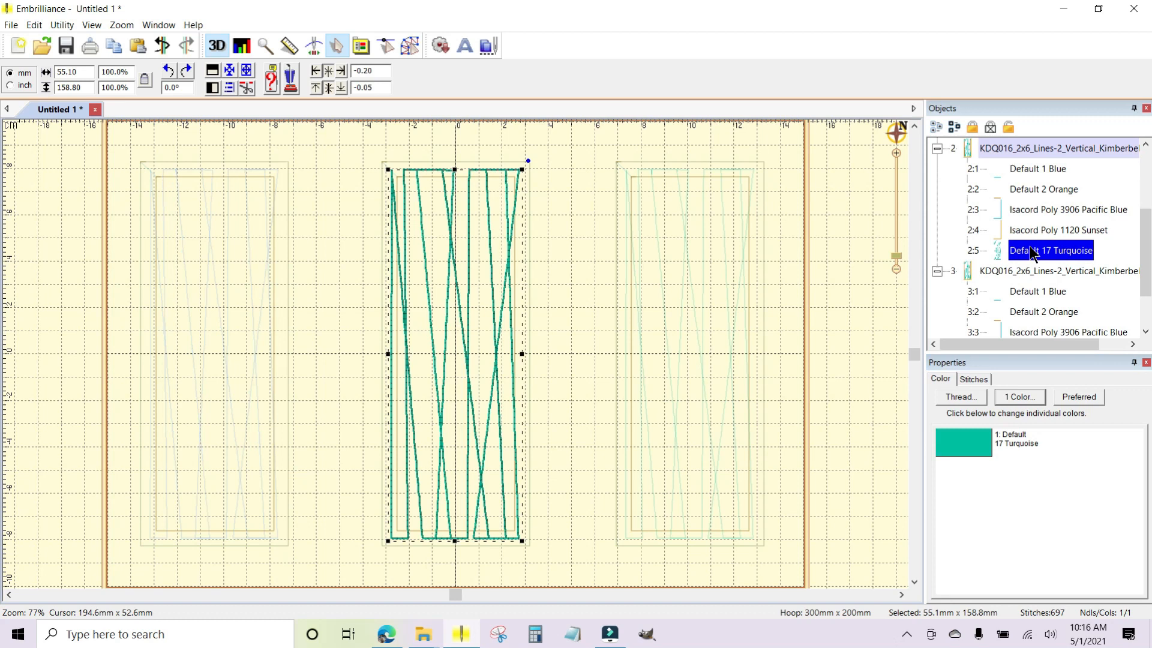
left_click(963, 438)
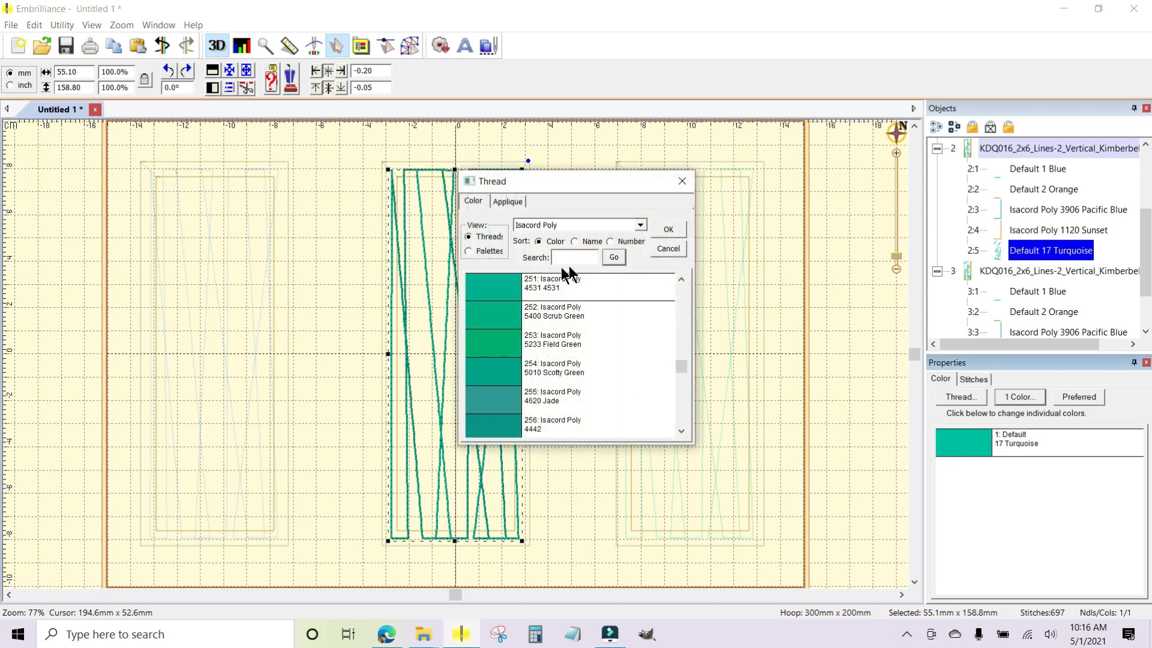
left_click(571, 254)
type("white")
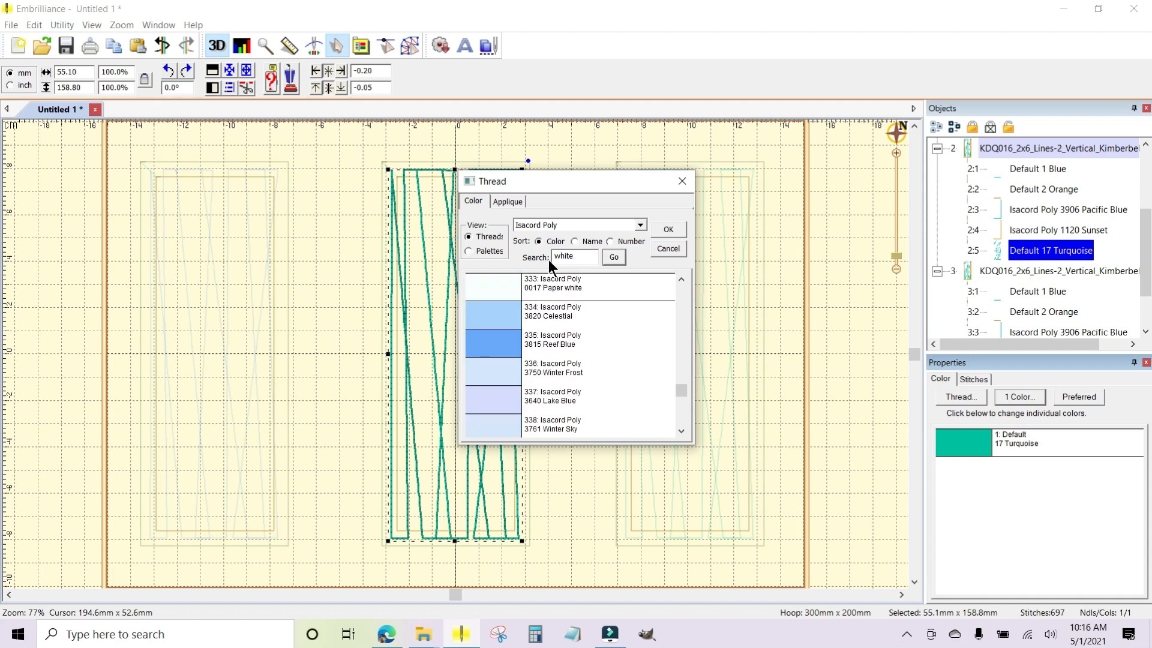
left_click(493, 289)
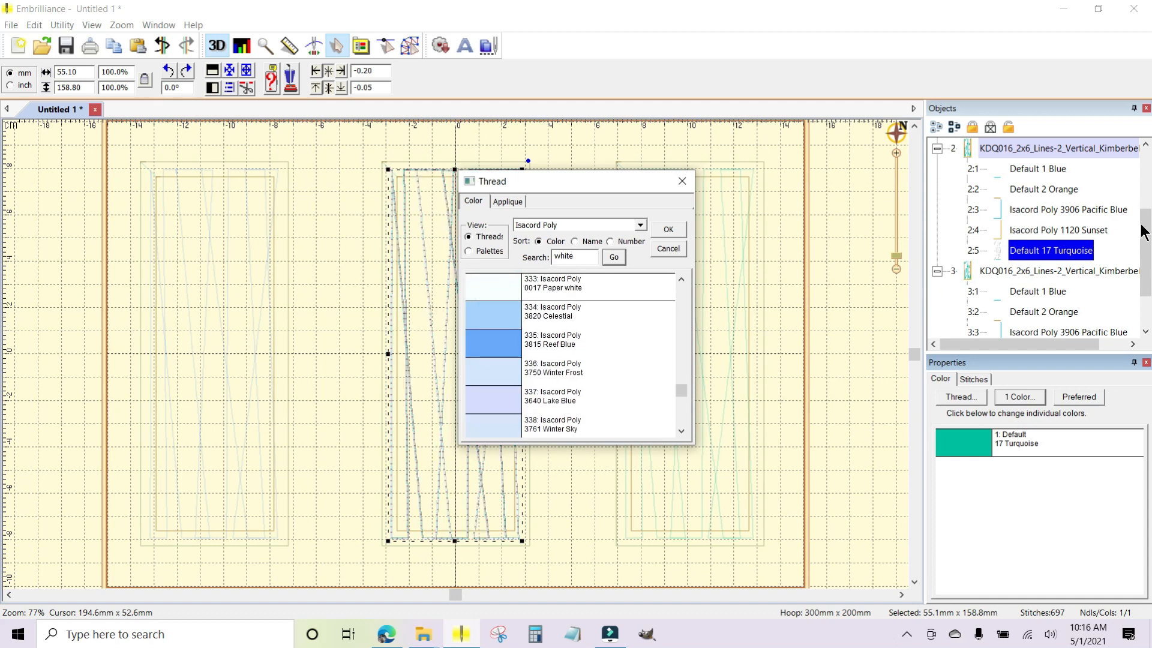
left_click(669, 229)
Change the turquoise quilting lines of the third block to Isacord Poly 1720 Not Quite Red and deselect it.
scroll(1147, 248, "down", 1)
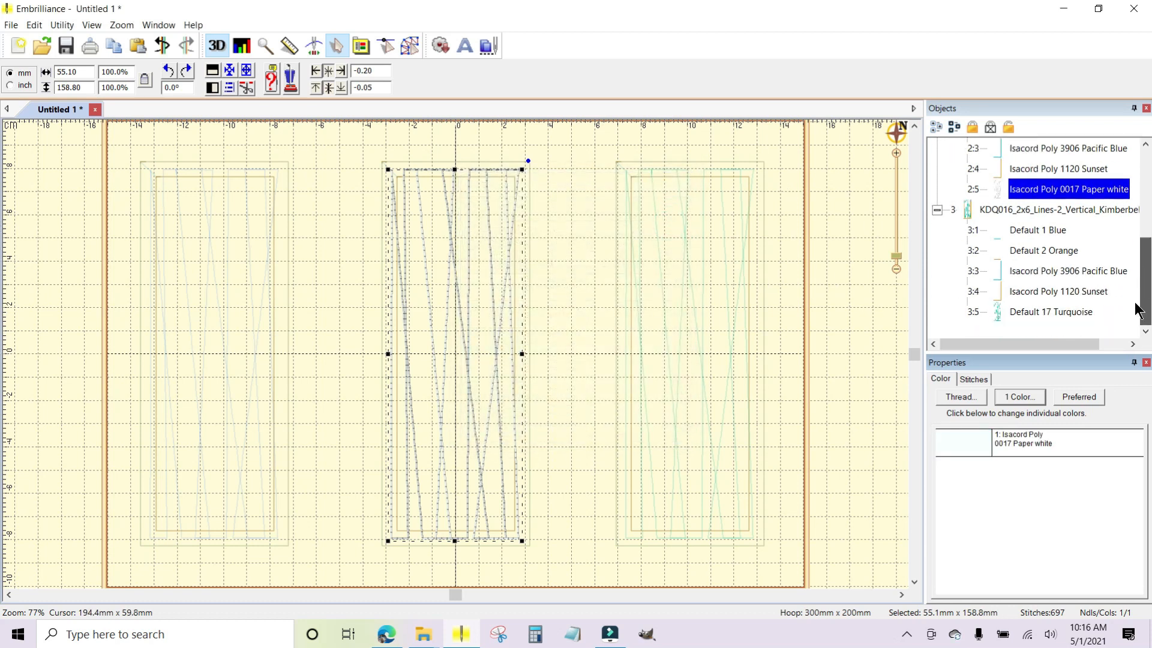
left_click(995, 310)
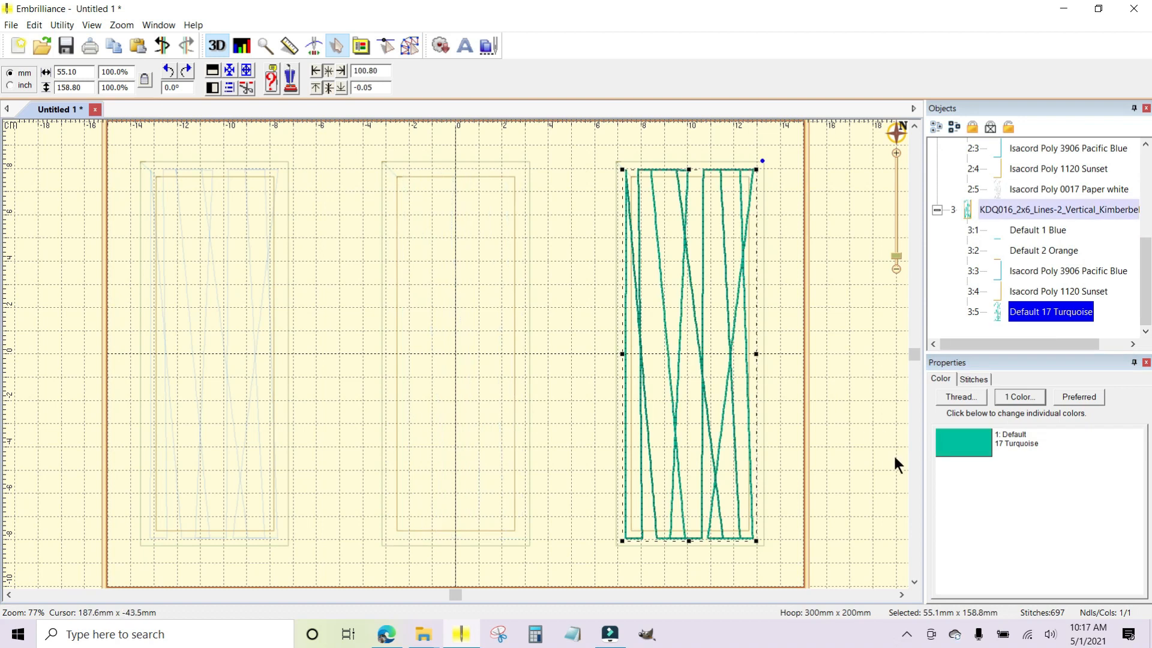
left_click(956, 438)
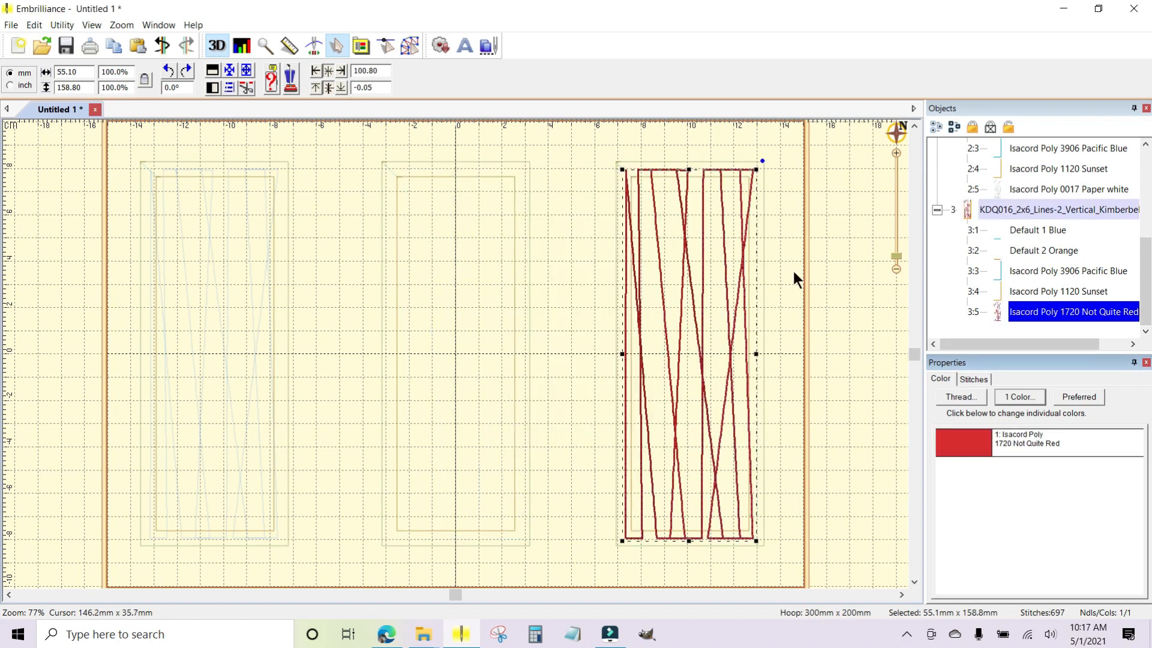
left_click(790, 281)
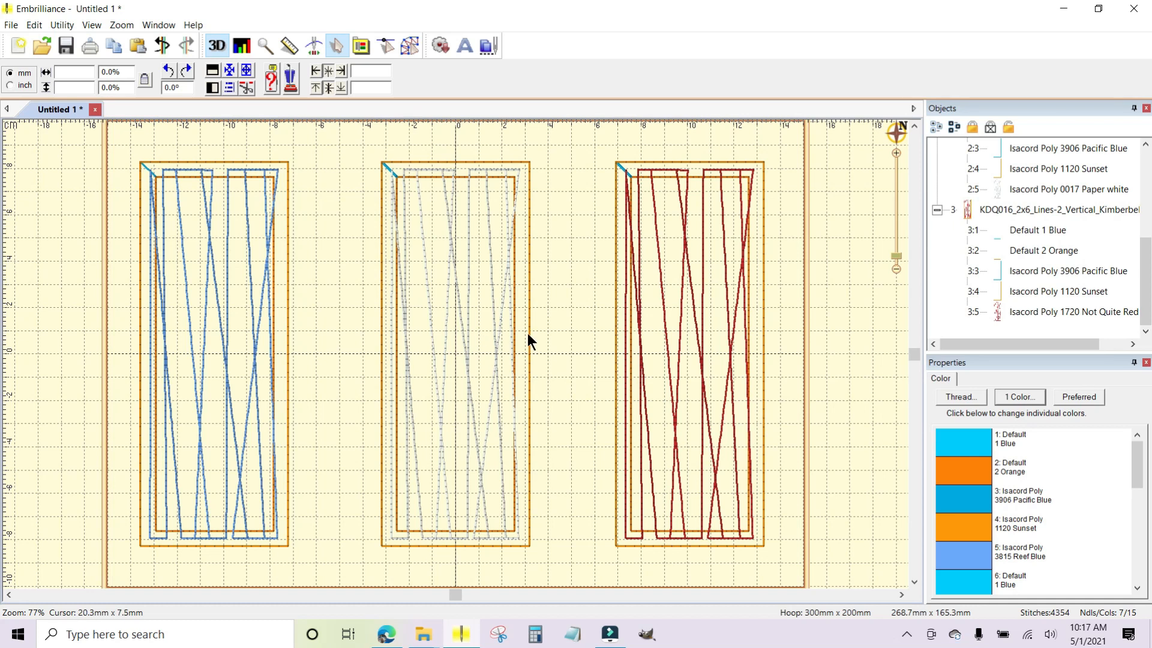
Collapse the colour-stop lists of all three Lines-2 blocks.
left_click(937, 210)
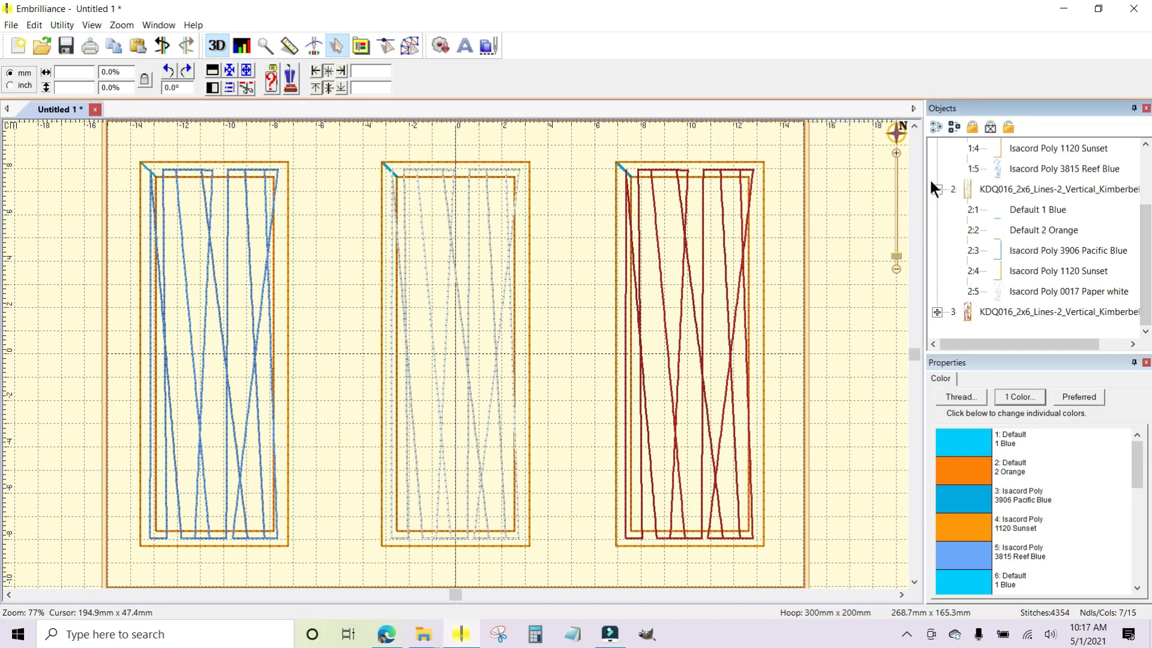
left_click(937, 189)
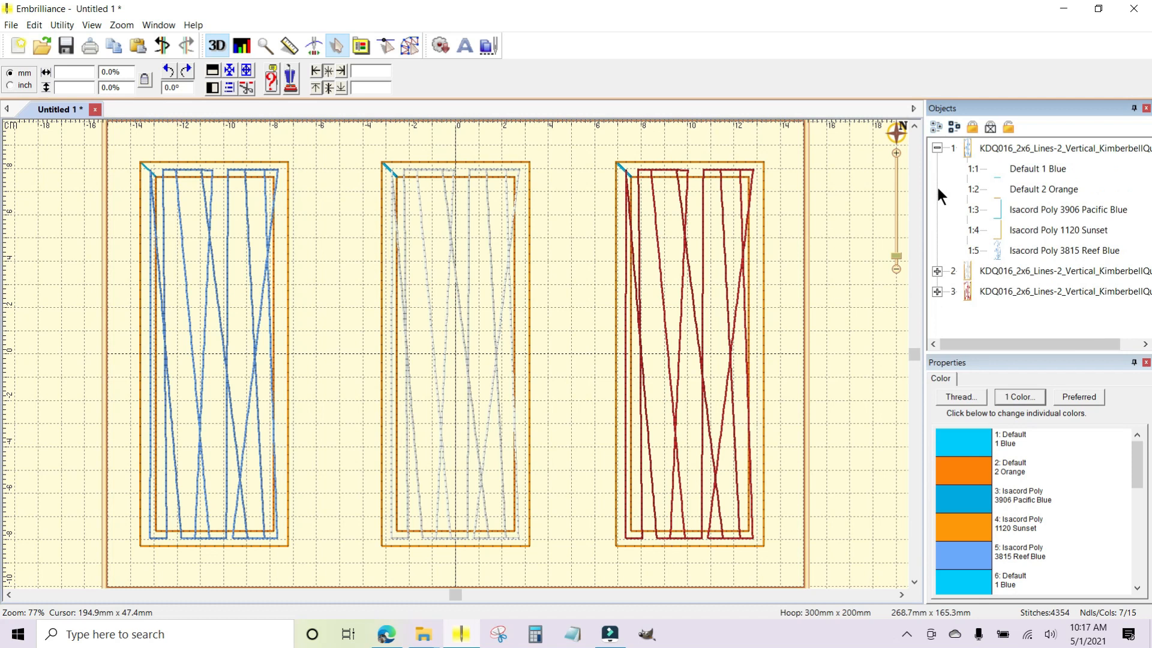
left_click(937, 147)
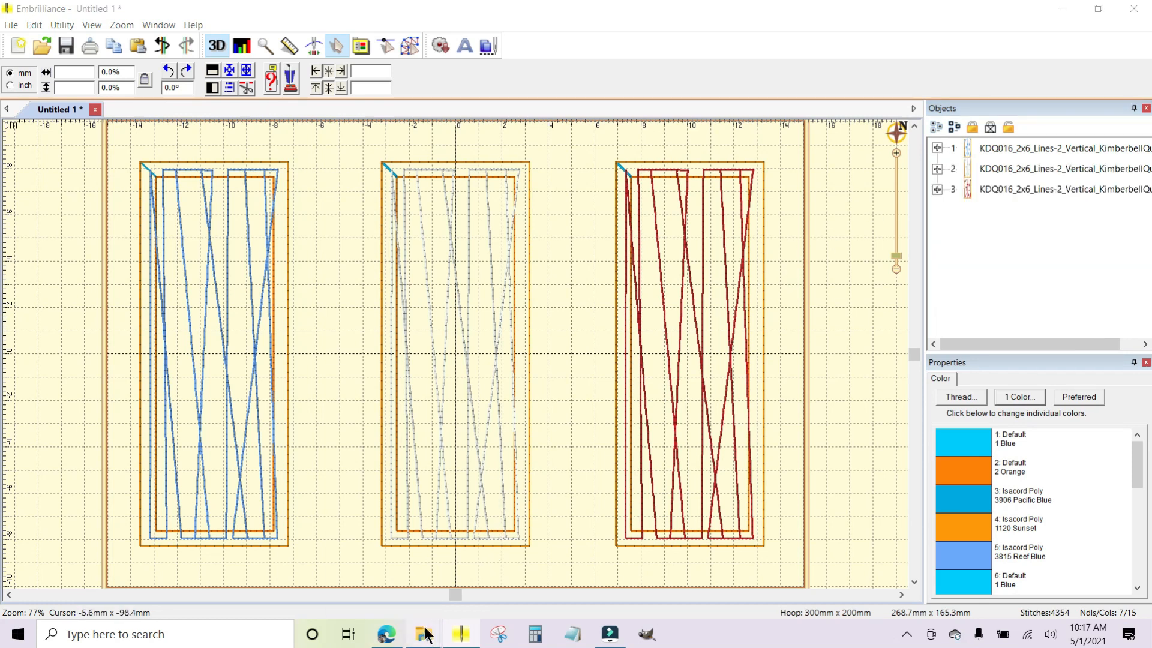
Place the KD809-5x7-pop-bottle design from the PES red-white-and-bloom-quilt folder onto the middle Lines-2 block.
mouse_move(424, 635)
left_click(380, 558)
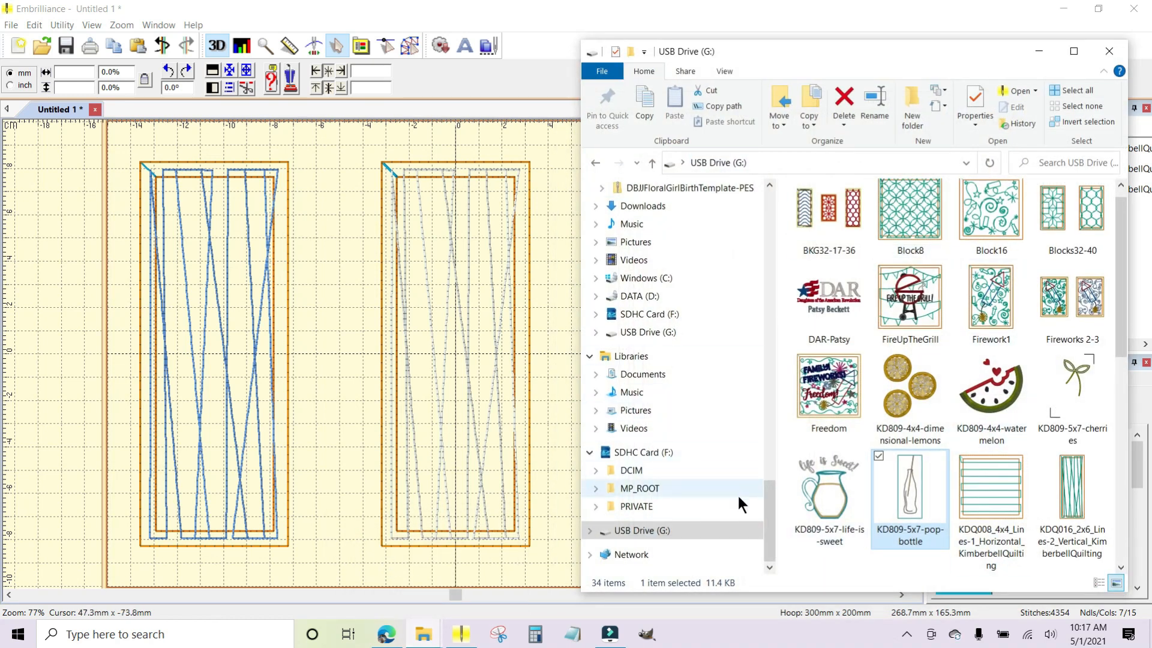
left_click(594, 160)
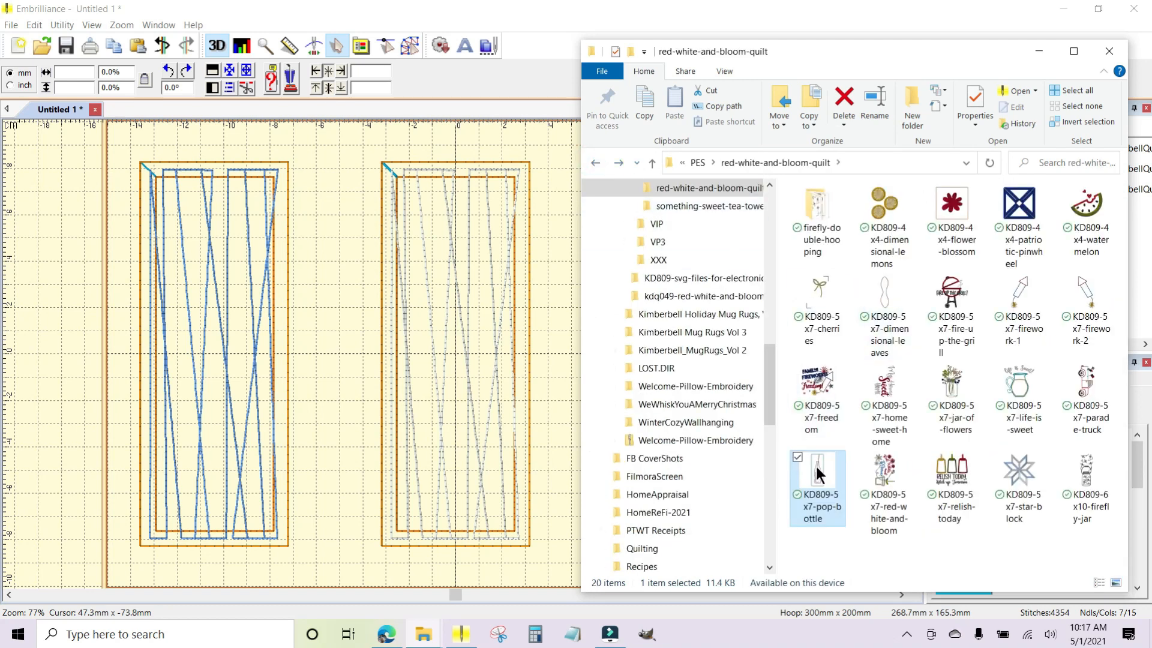
left_click_drag(816, 466, 440, 350)
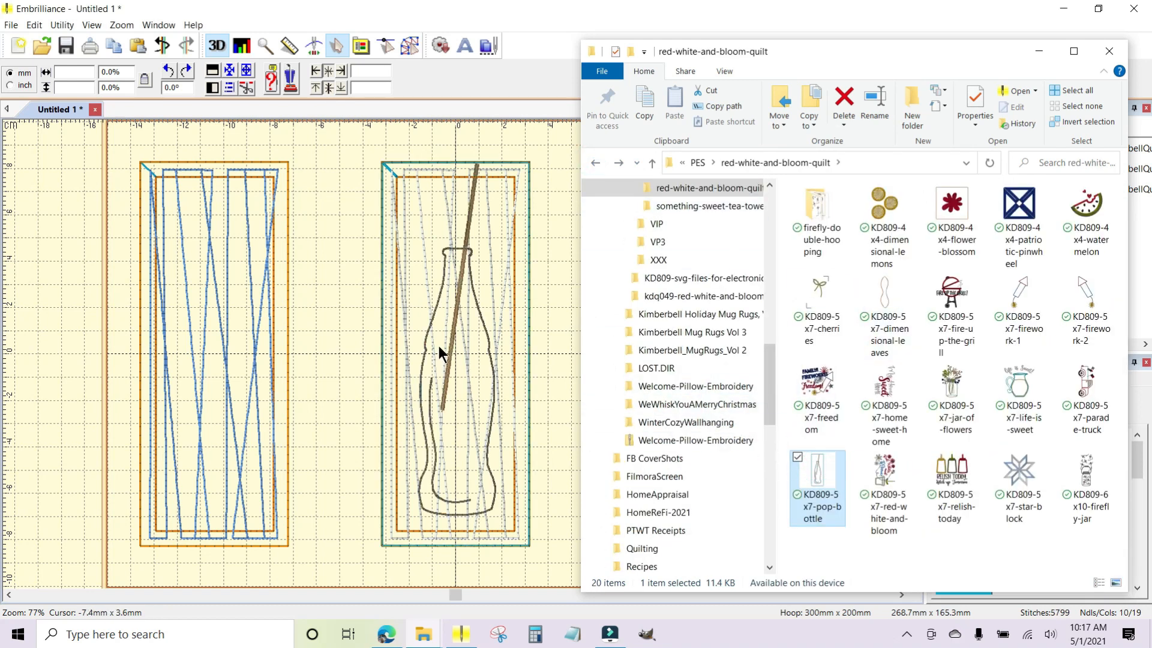
Switch back to Embrilliance, expand the KD809-5x7-pop-bottle design's colour stops and isolate its first stop, Default 7 Caramel.
left_click(1040, 50)
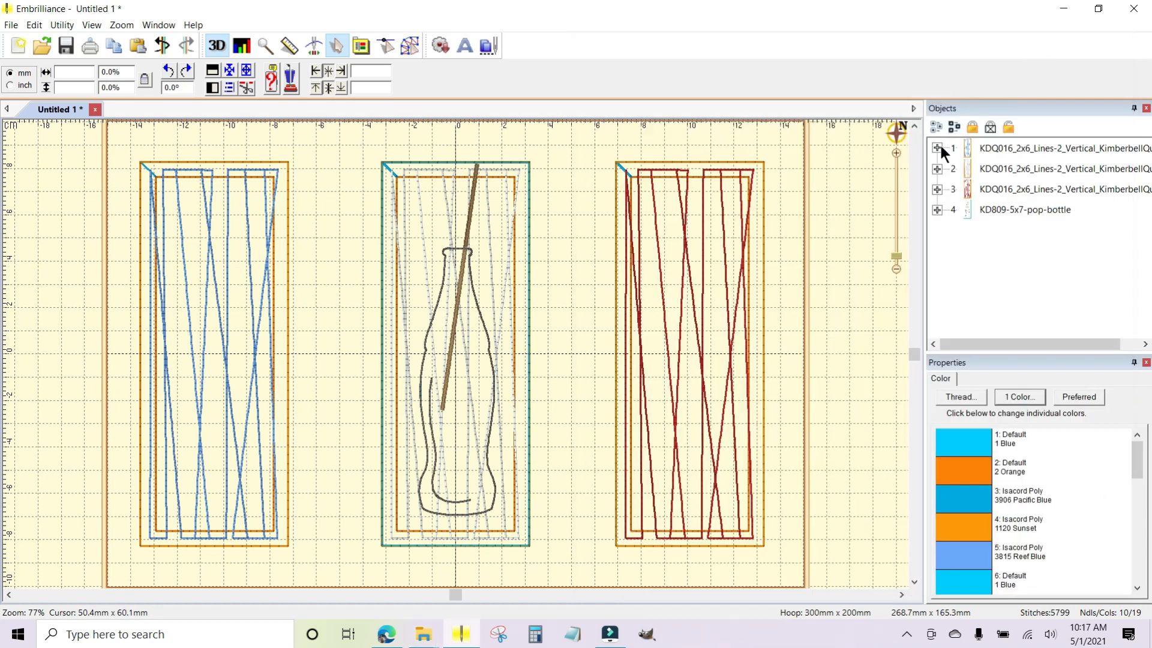
left_click(1006, 210)
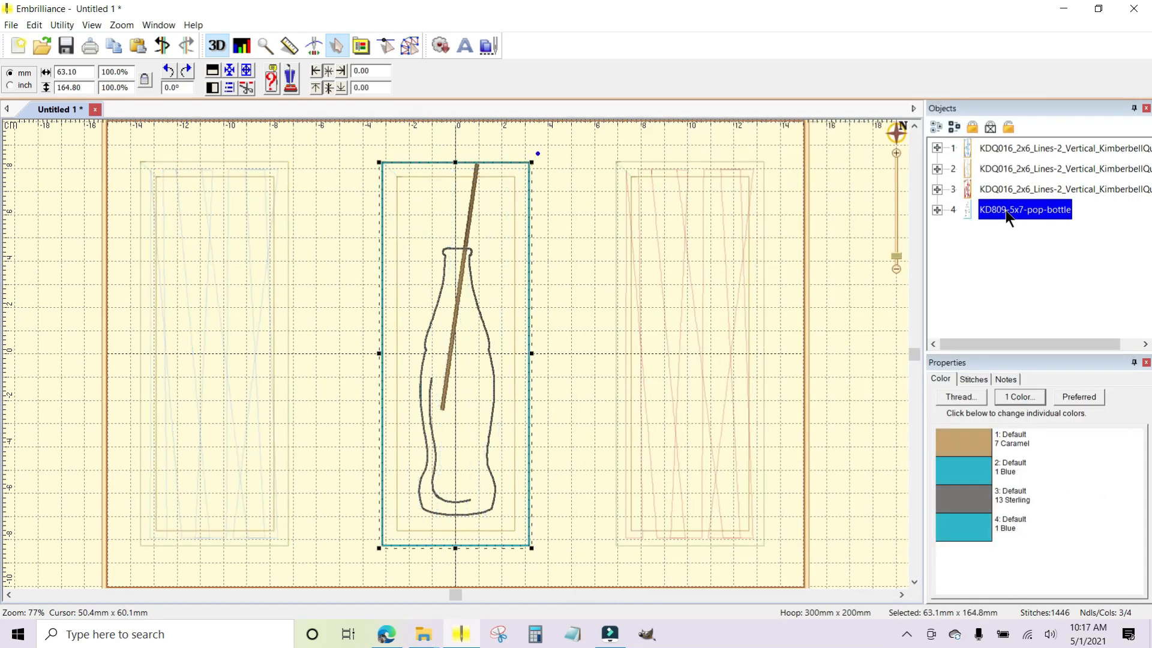
left_click(937, 210)
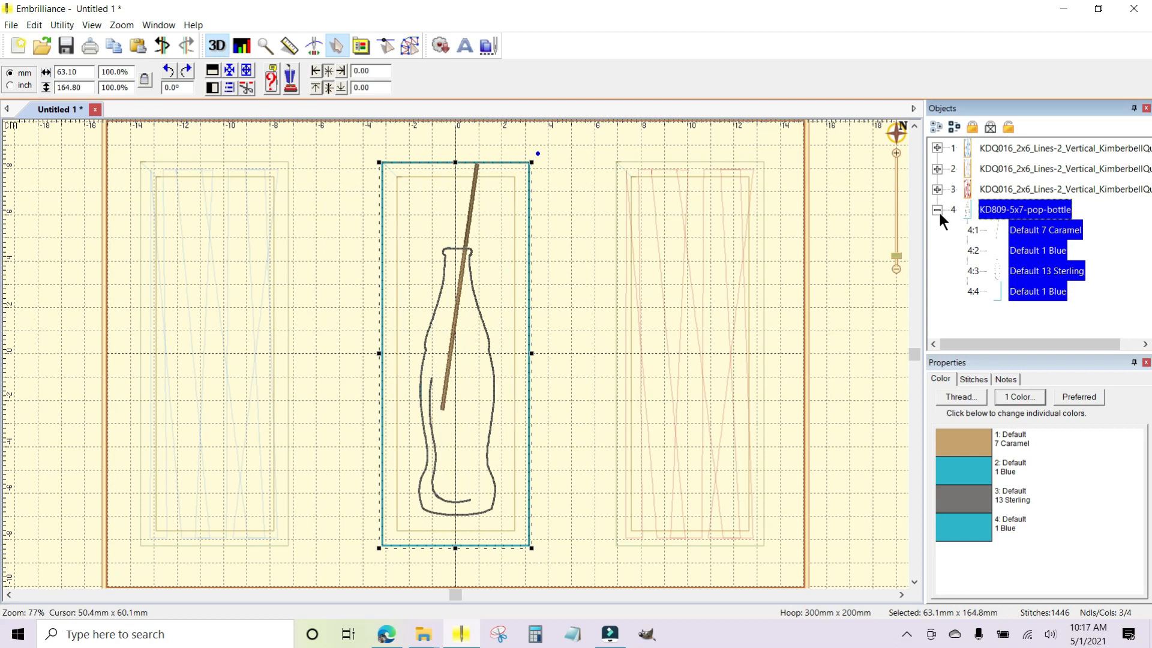
left_click(996, 231)
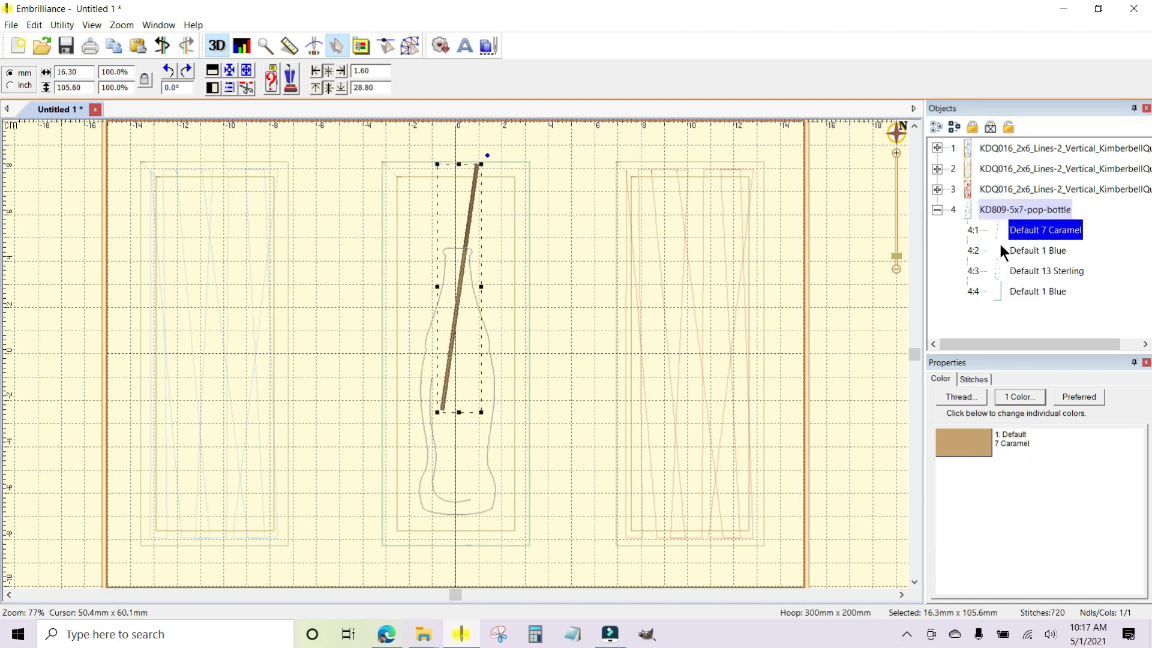
Change the pop-bottle's second colour stop, the placement marks, to Isacord Poly 4113 Alexis Blue.
left_click(997, 250)
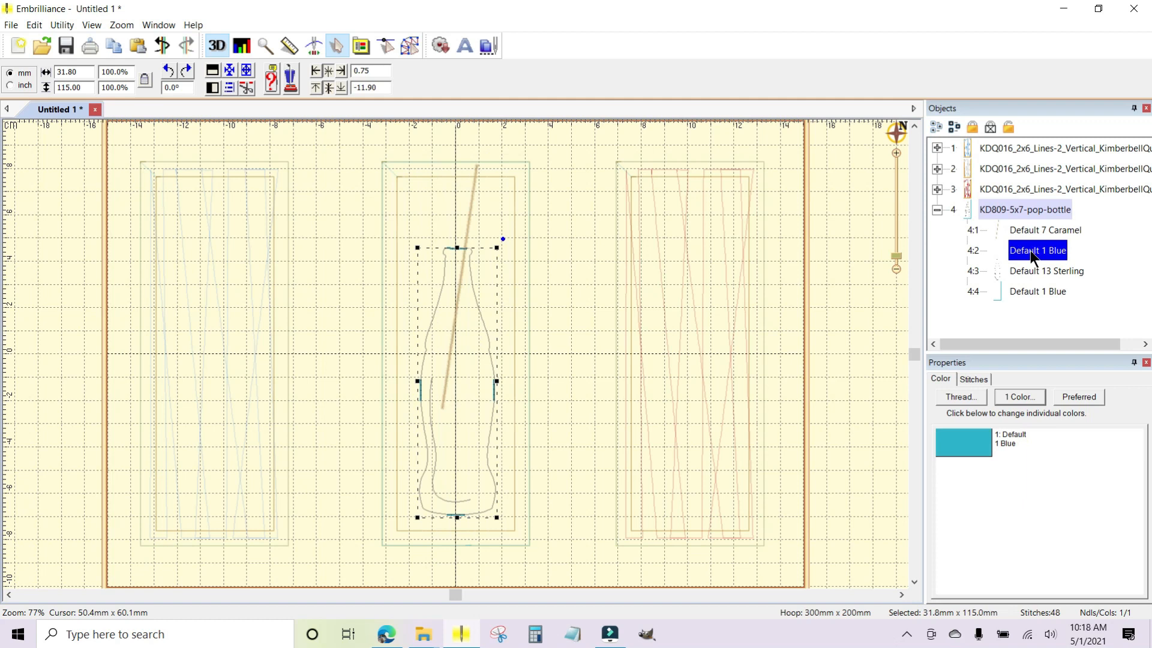
left_click(960, 443)
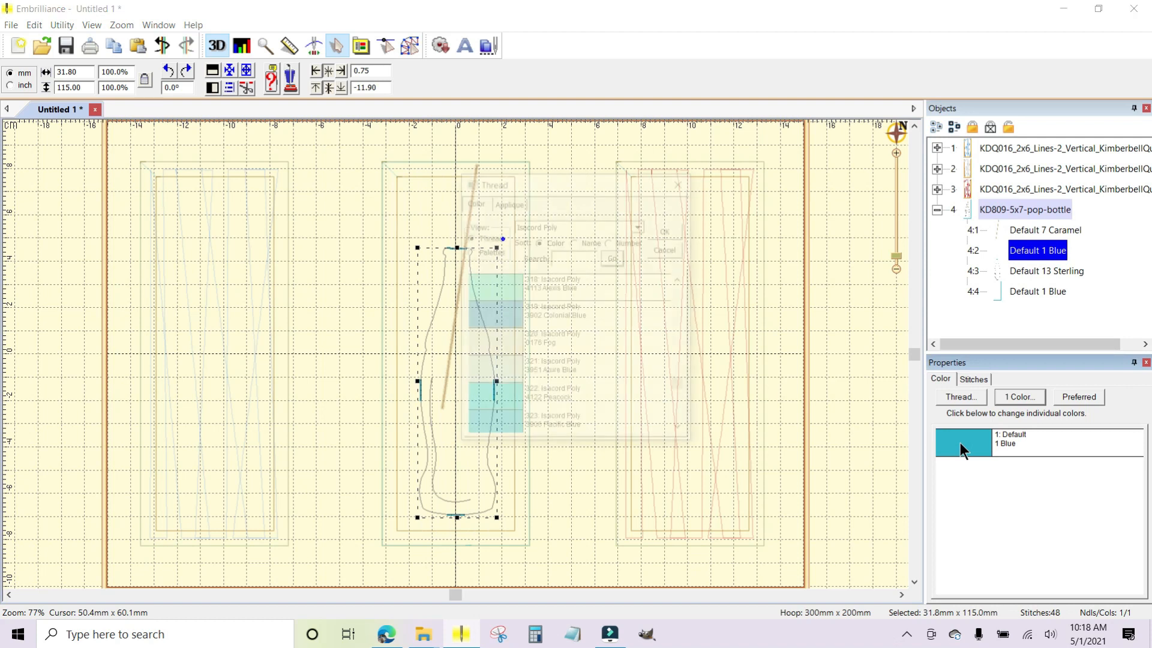
left_click(488, 282)
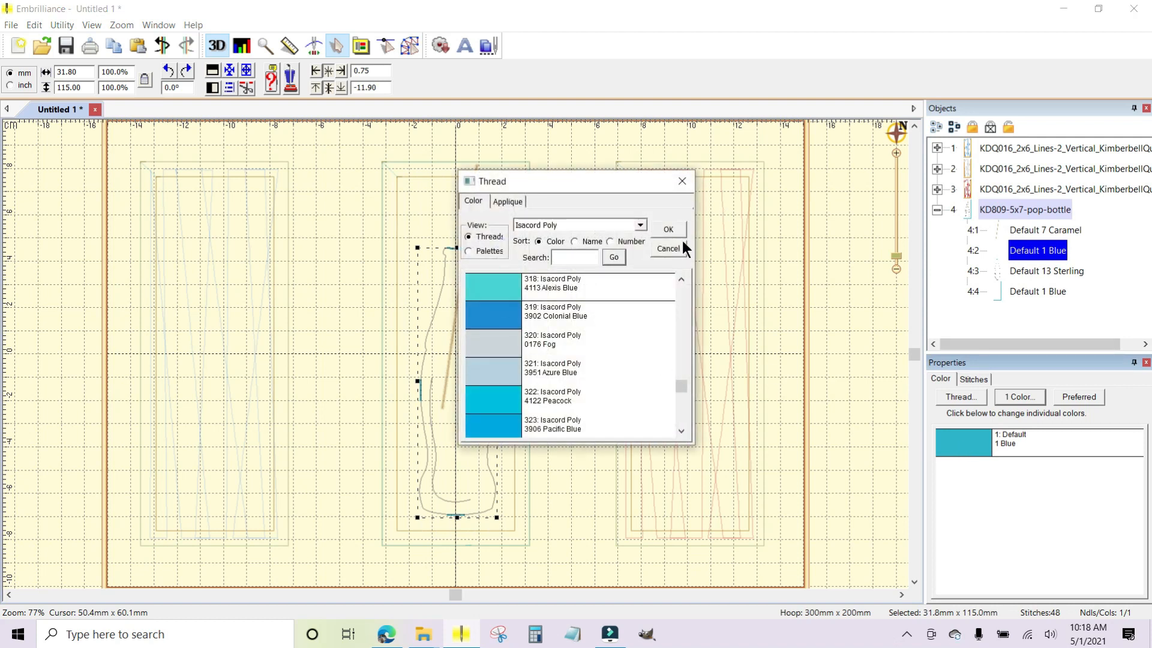
left_click(677, 229)
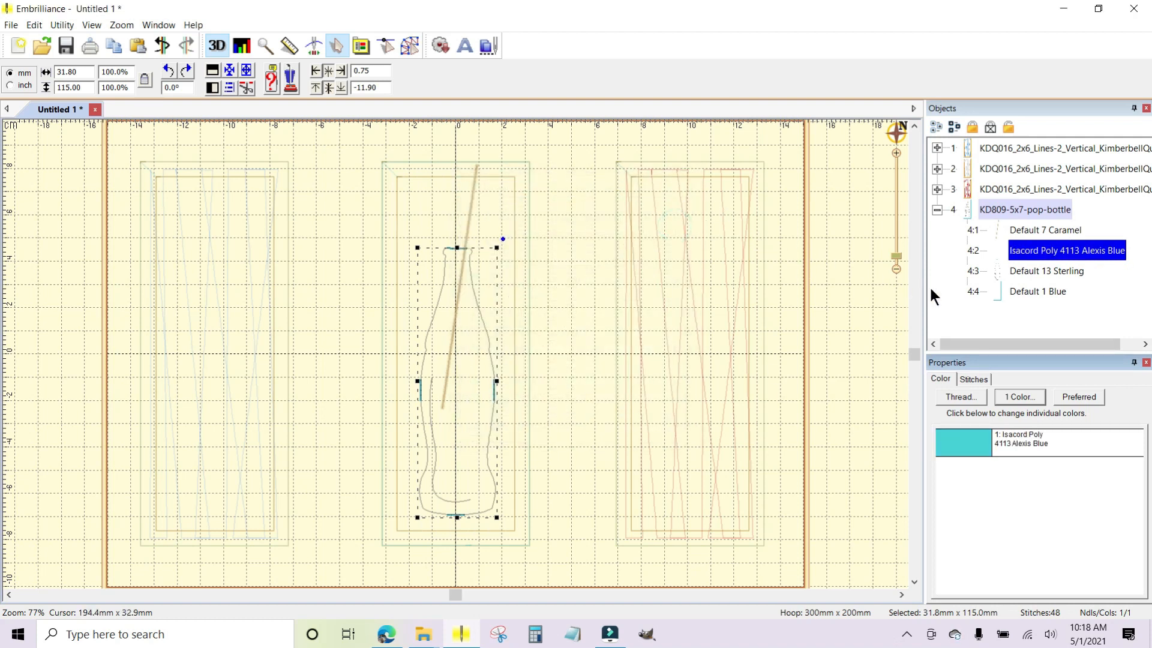
Isolate each of the pop-bottle's four colour stops in turn to examine what they stitch, ending with the Default 1 Blue rectangle.
left_click(1022, 271)
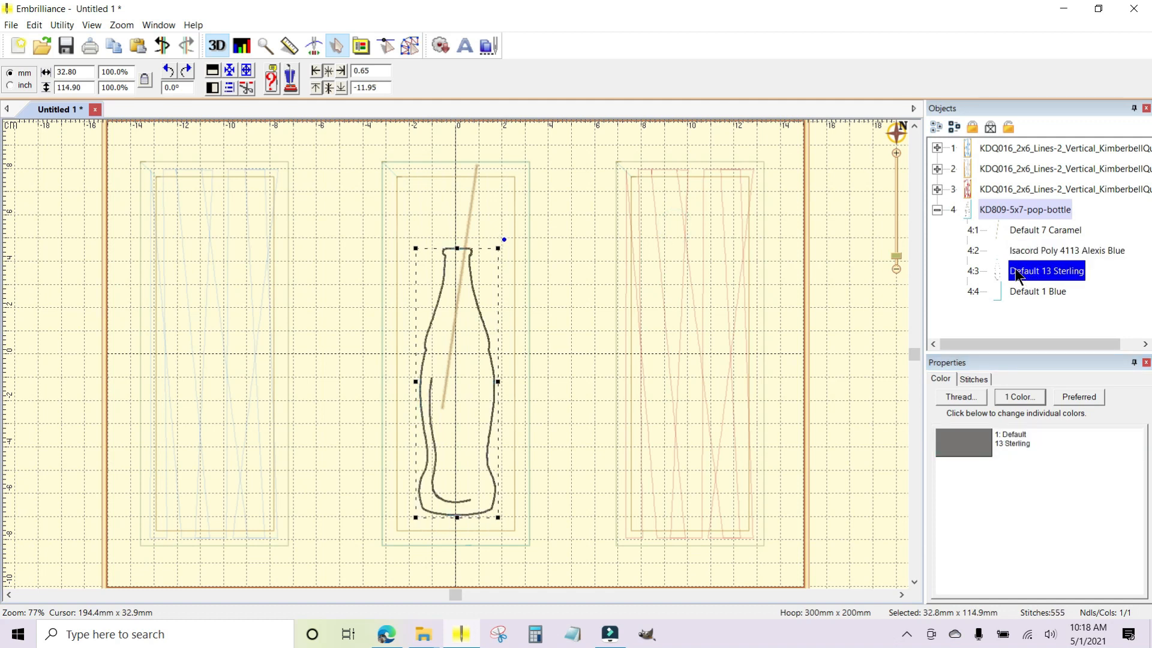
left_click(997, 217)
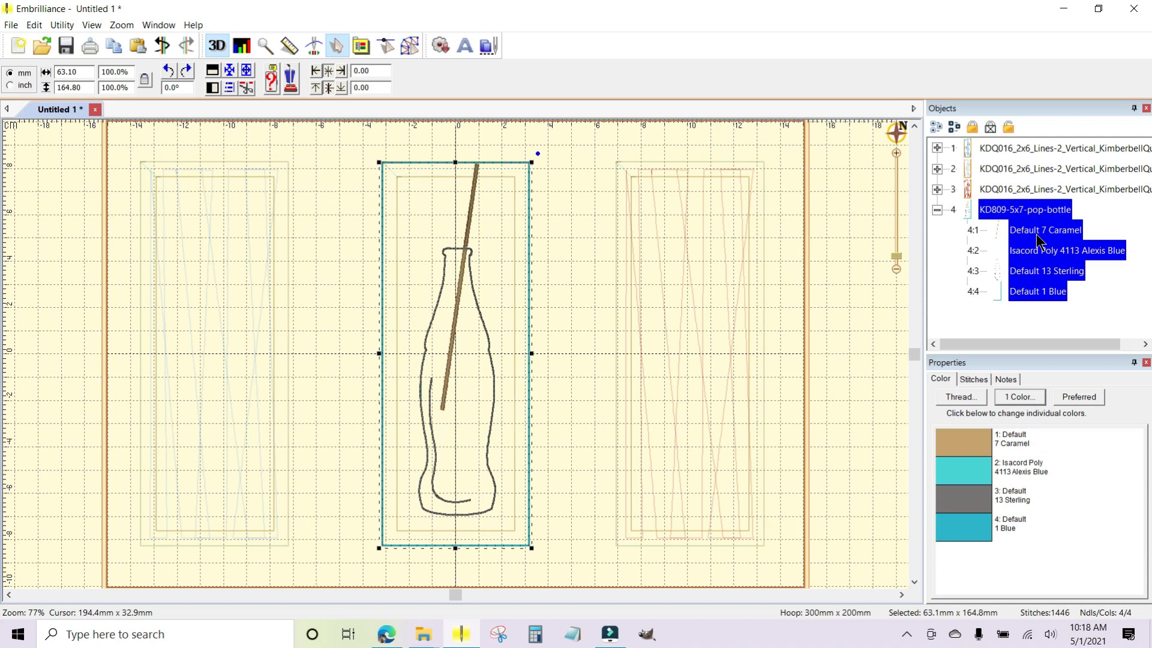
left_click(978, 234)
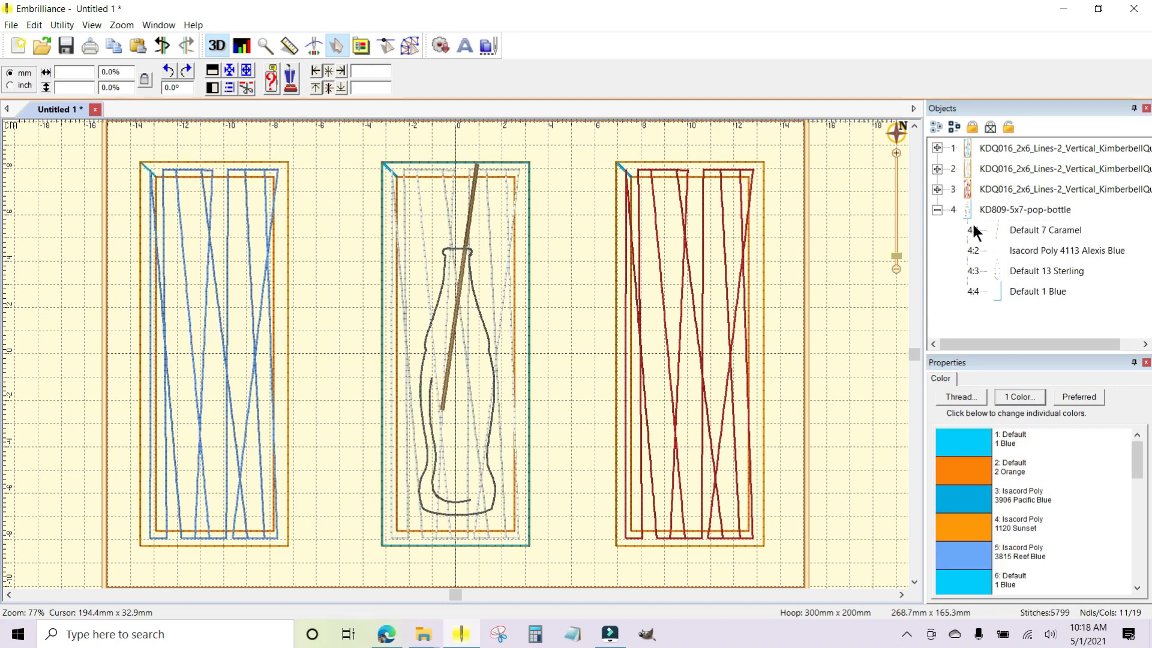
left_click(1028, 229)
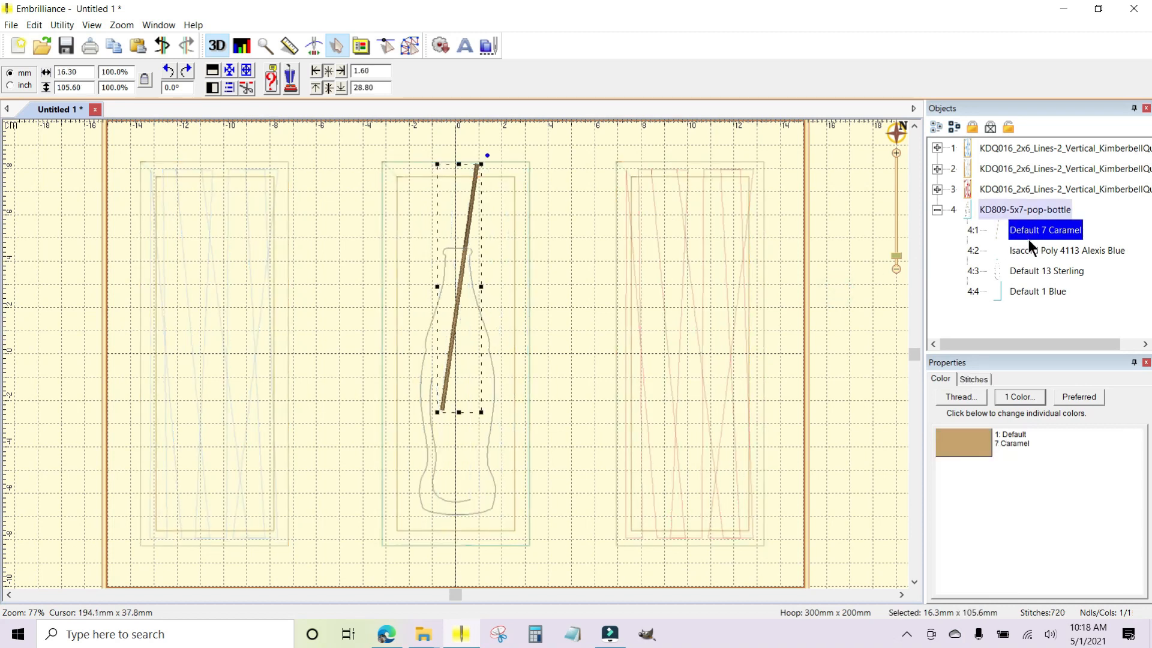
left_click(1018, 249)
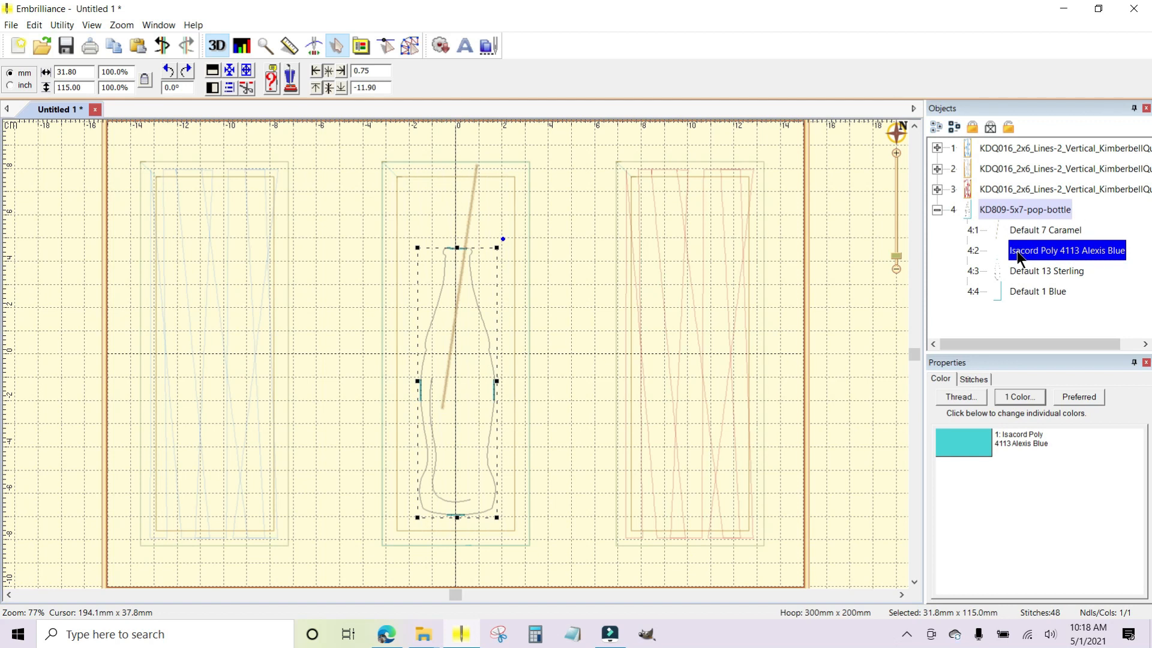
left_click(1010, 271)
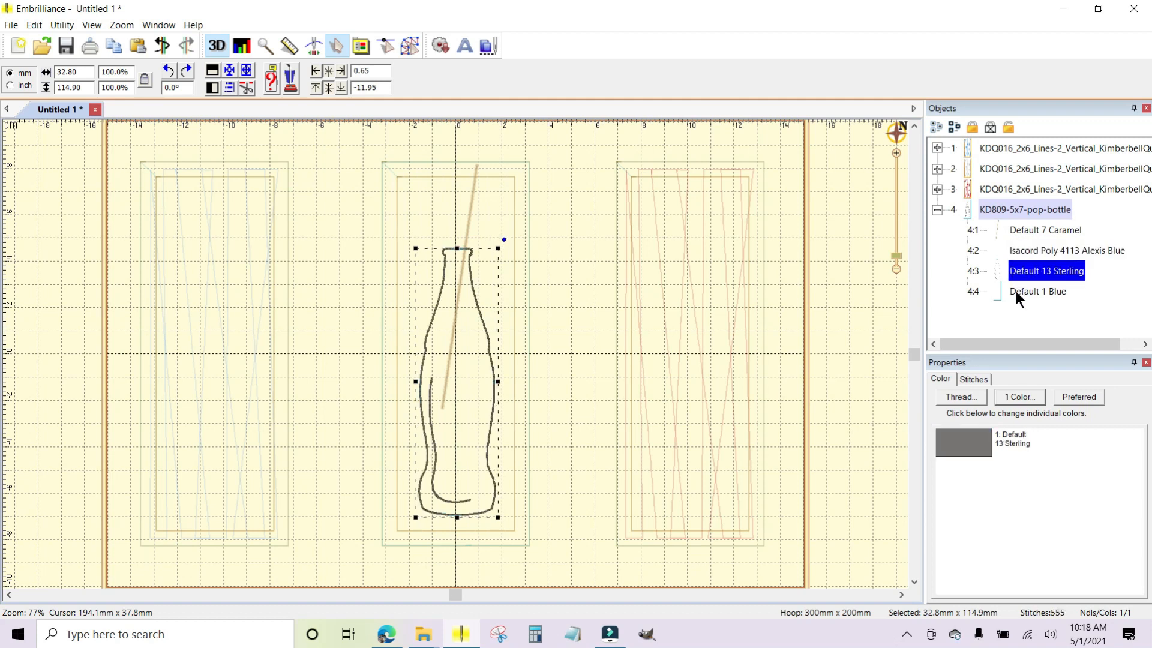
left_click(1016, 291)
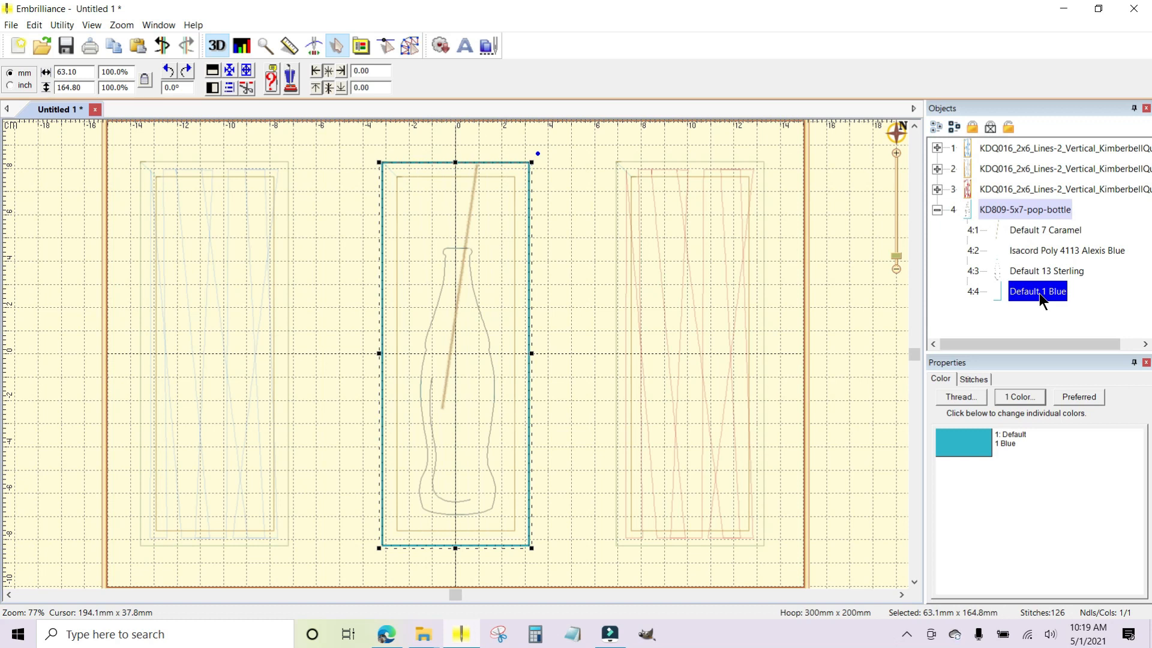
Expand the first and middle Lines-2 blocks and inspect the Isacord Poly 1120 Sunset outline in each.
left_click(937, 147)
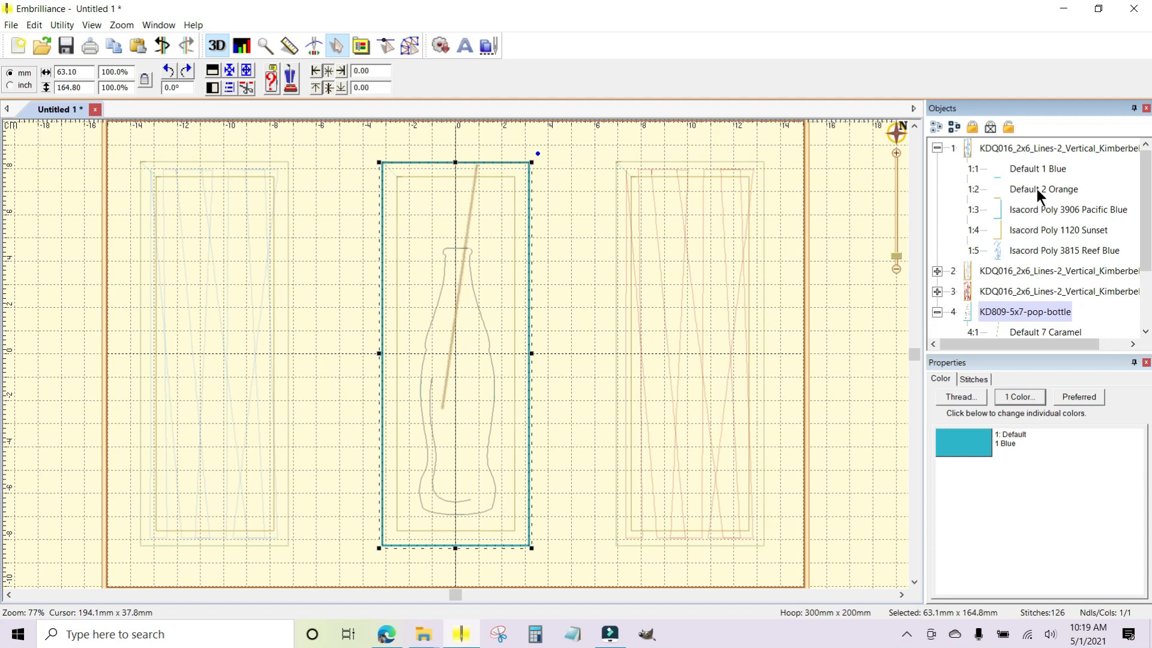
left_click(1039, 230)
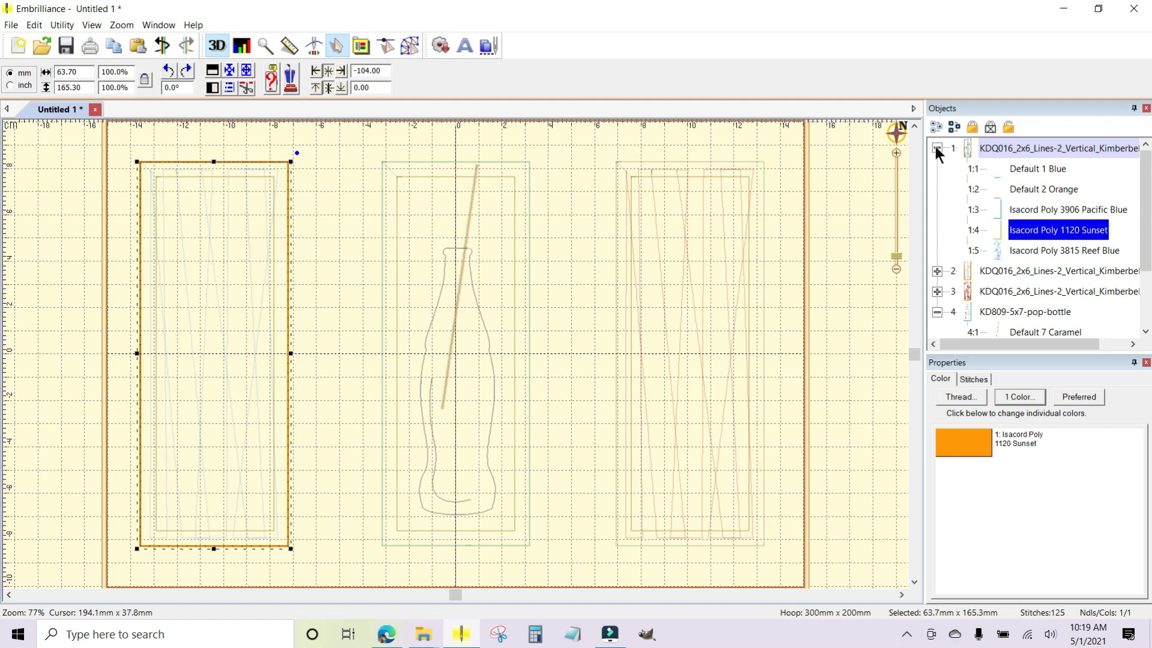
left_click(936, 271)
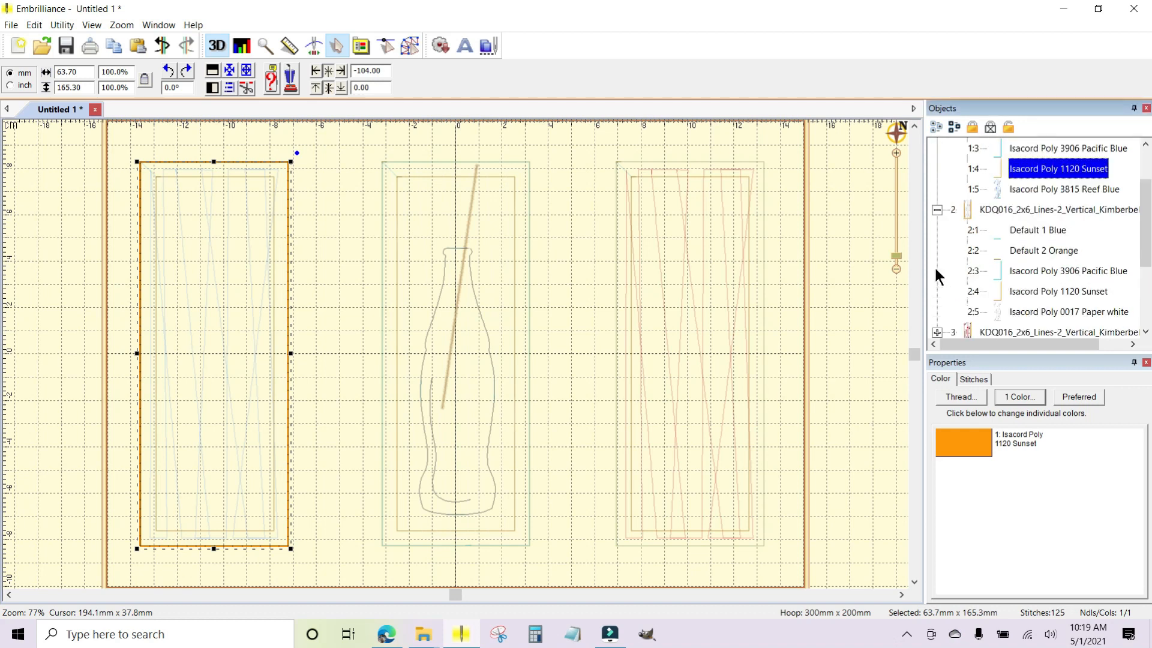
left_click(1016, 293)
Delete the pop-bottle design's fourth colour stop, the Default 1 Blue outer rectangle, and collapse its colour-stop list.
left_click_drag(1144, 204, 1143, 243)
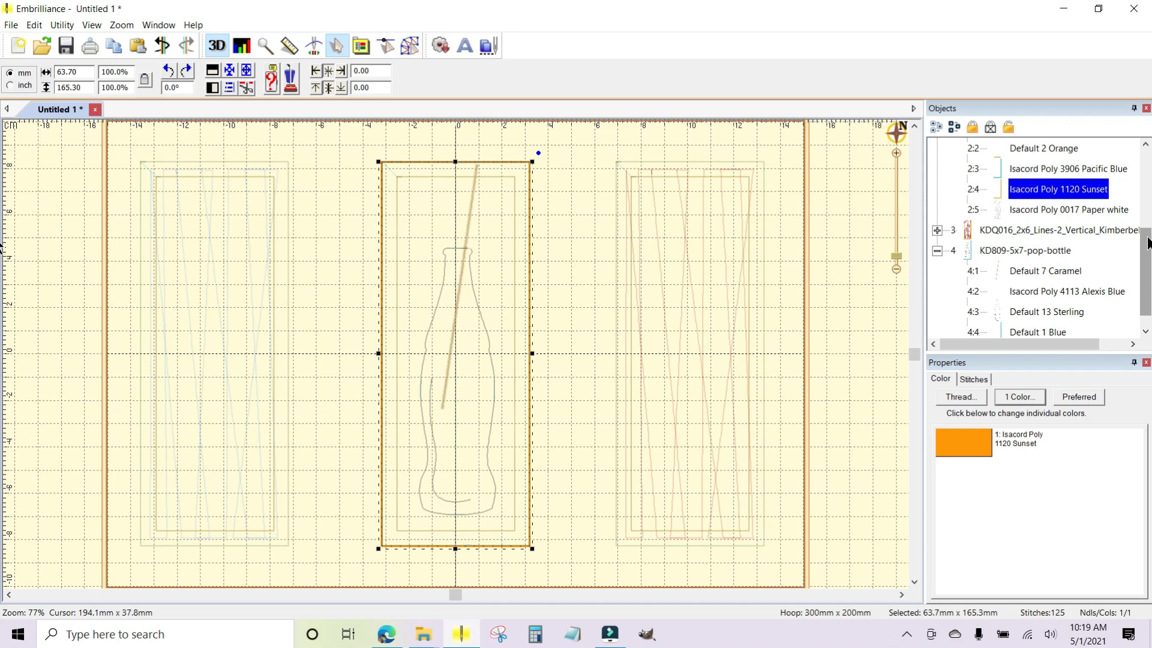
left_click_drag(1147, 243, 1147, 252)
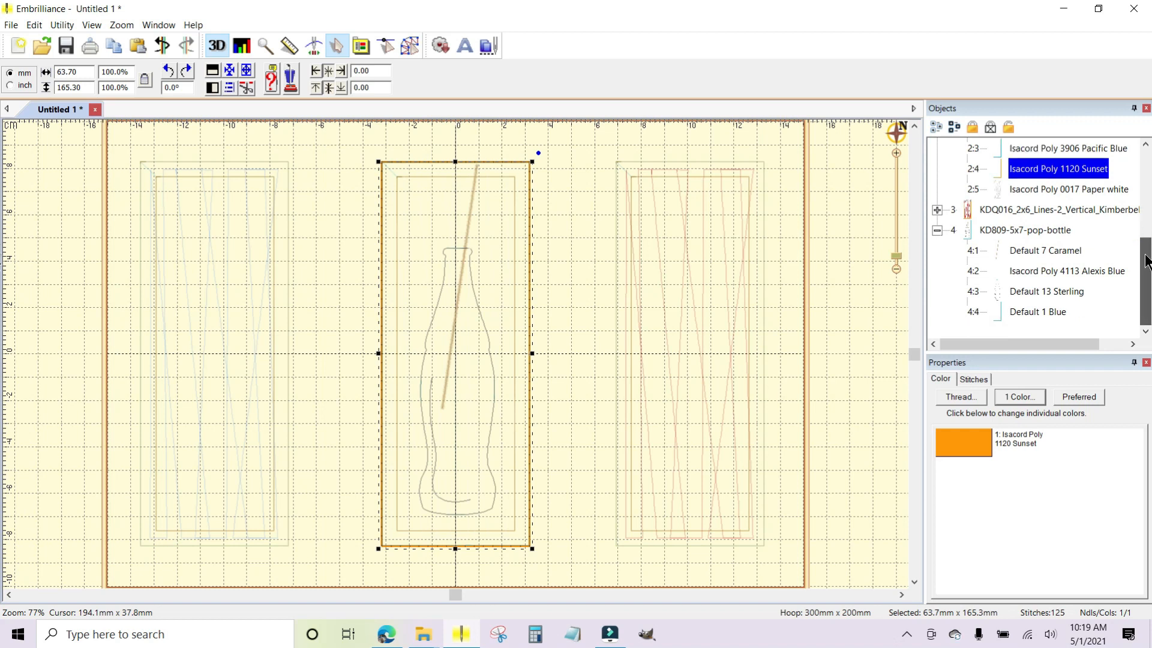
left_click(1028, 316)
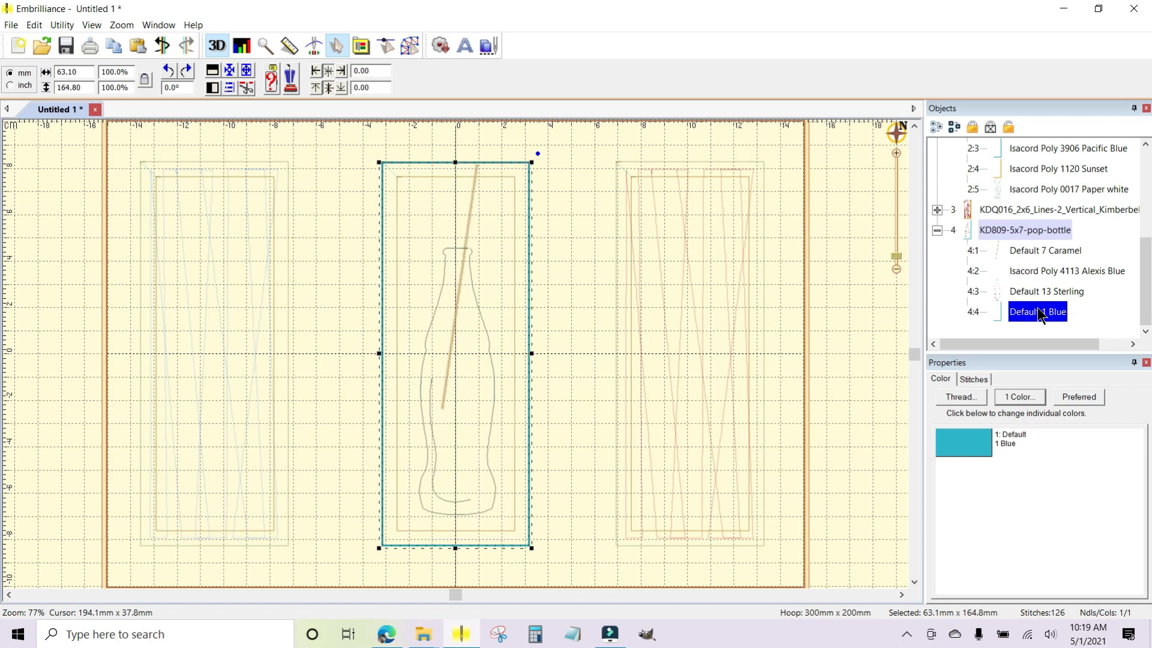
key("Delete")
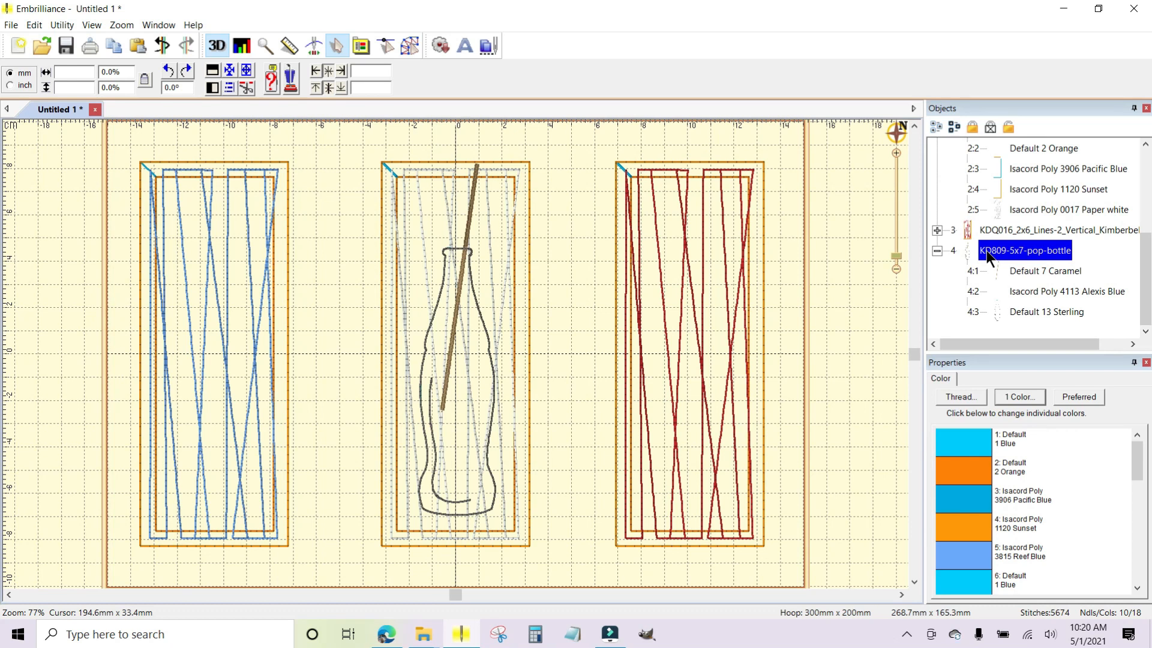
left_click(937, 251)
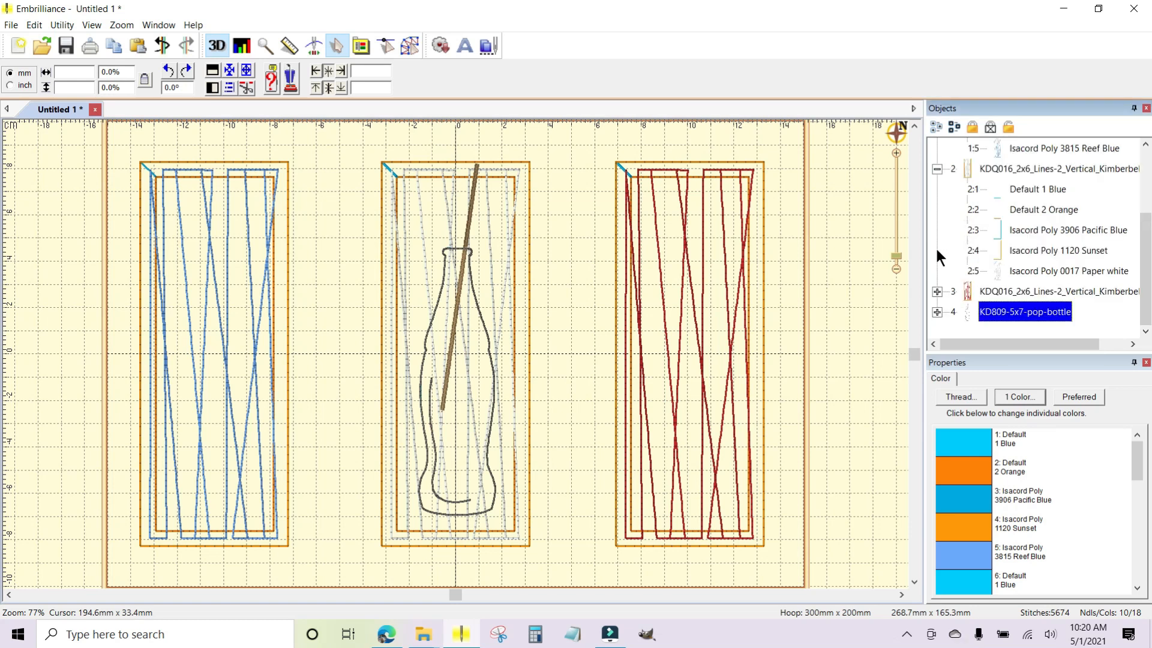
Copy the pop-bottle design on the middle block and paste it twice.
left_click(466, 247)
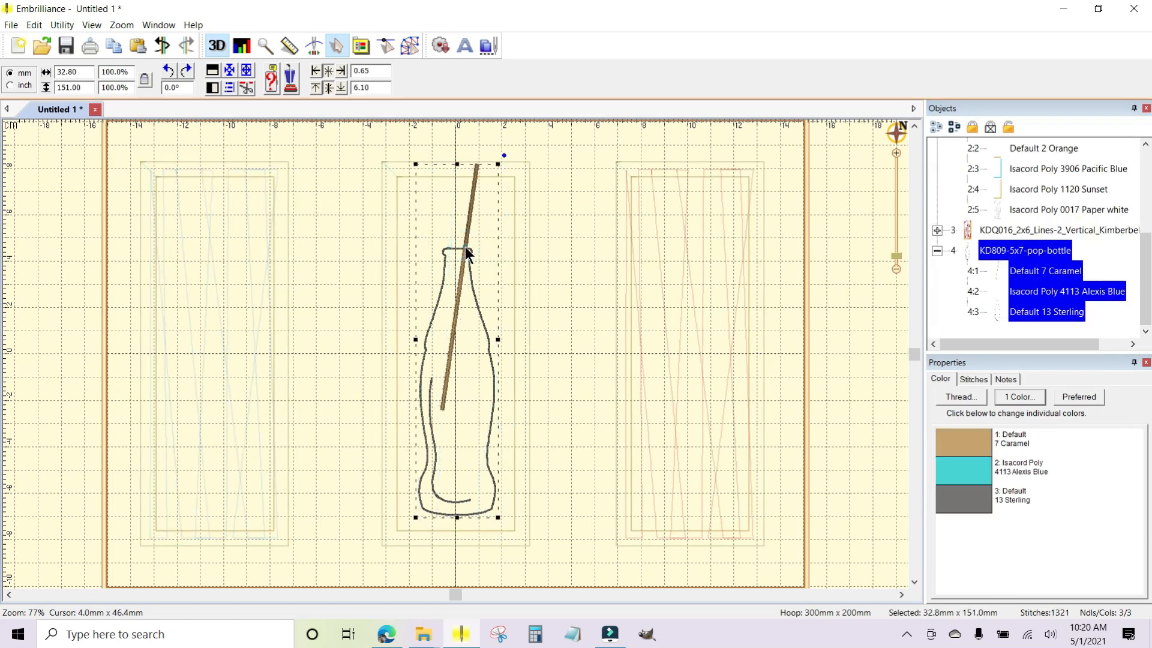
right_click(465, 246)
left_click(485, 254)
left_click(546, 273)
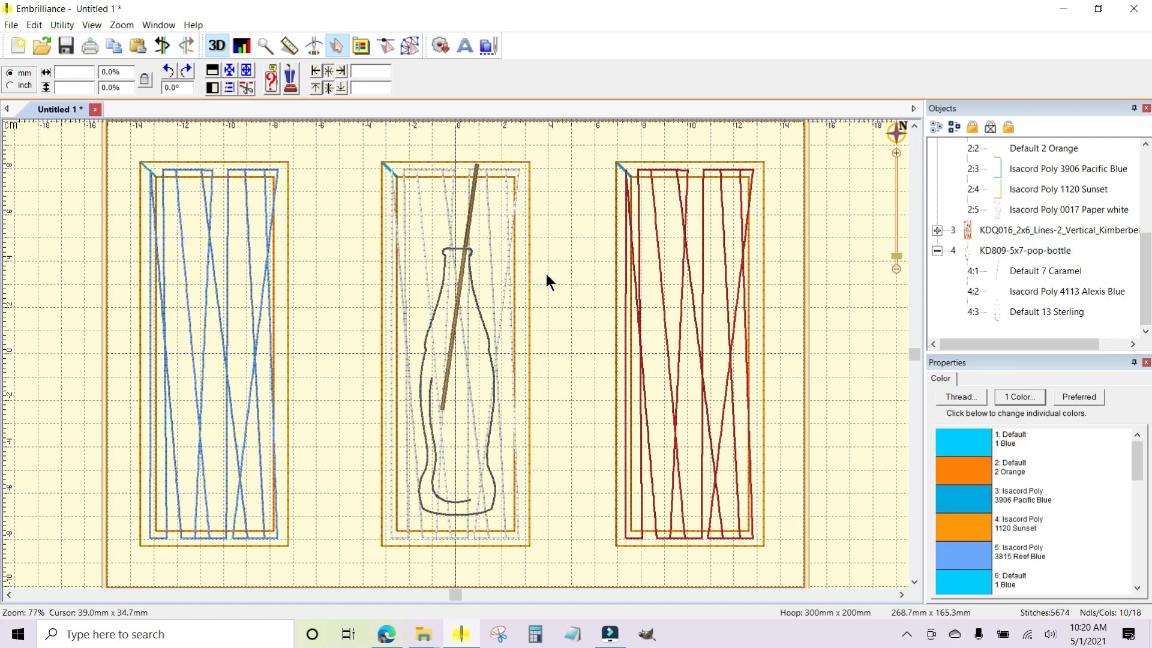
right_click(546, 273)
left_click(577, 282)
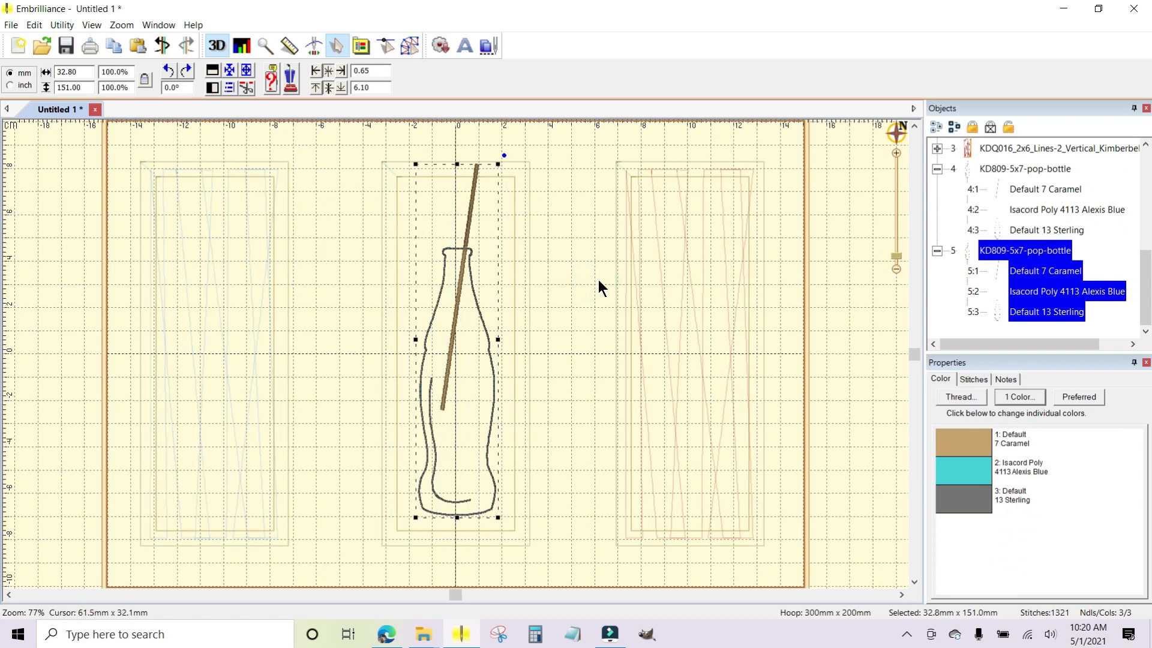
right_click(578, 290)
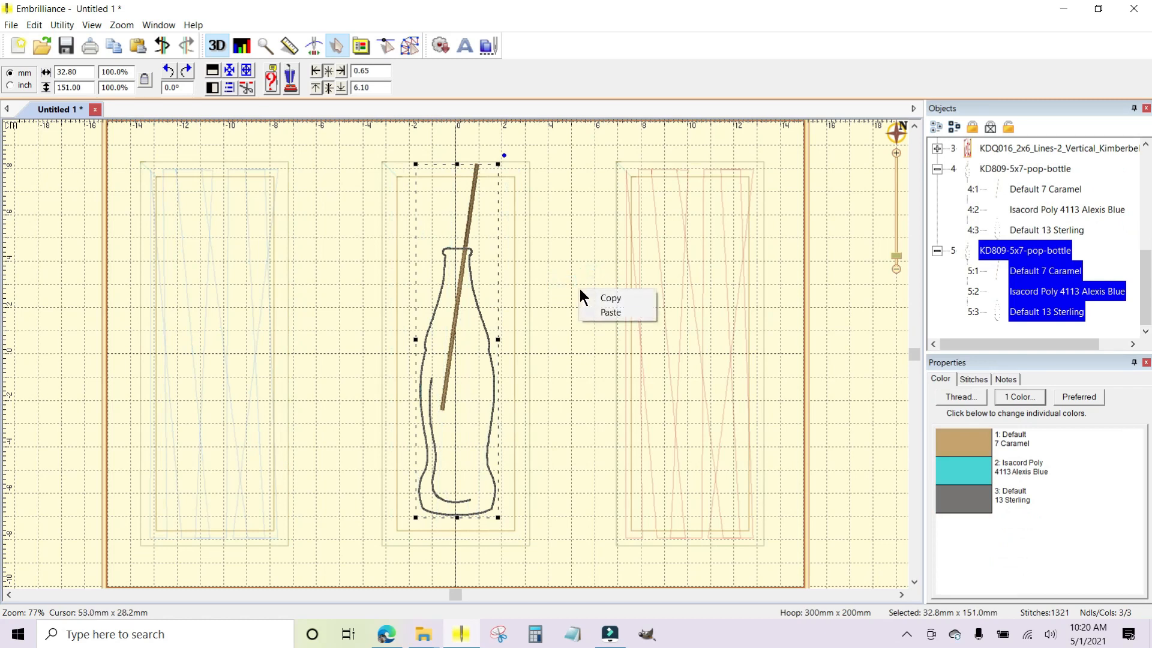
left_click(603, 312)
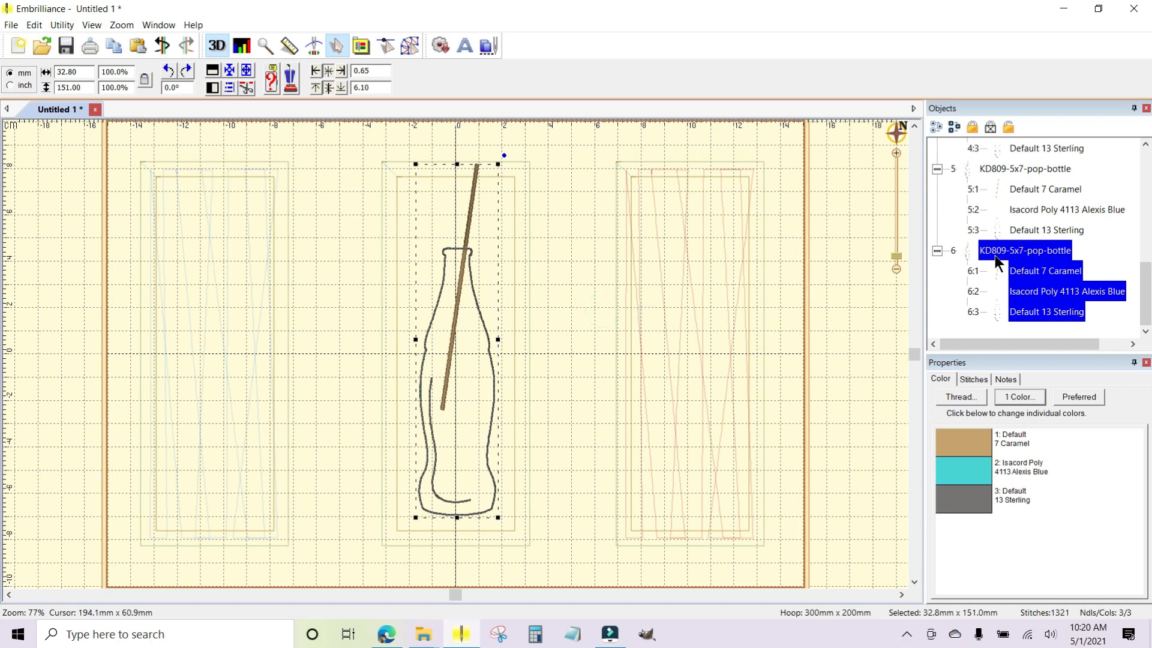
Collapse the colour-stop list of the second pasted pop-bottle copy and clear the selection.
left_click(937, 251)
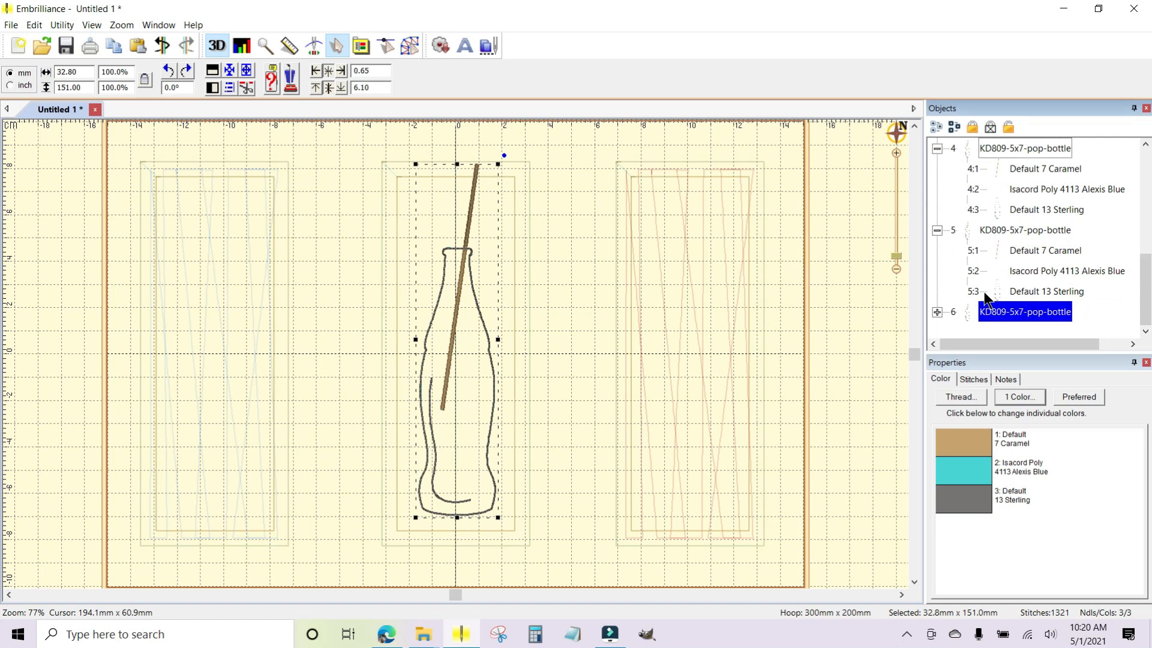
key("Down")
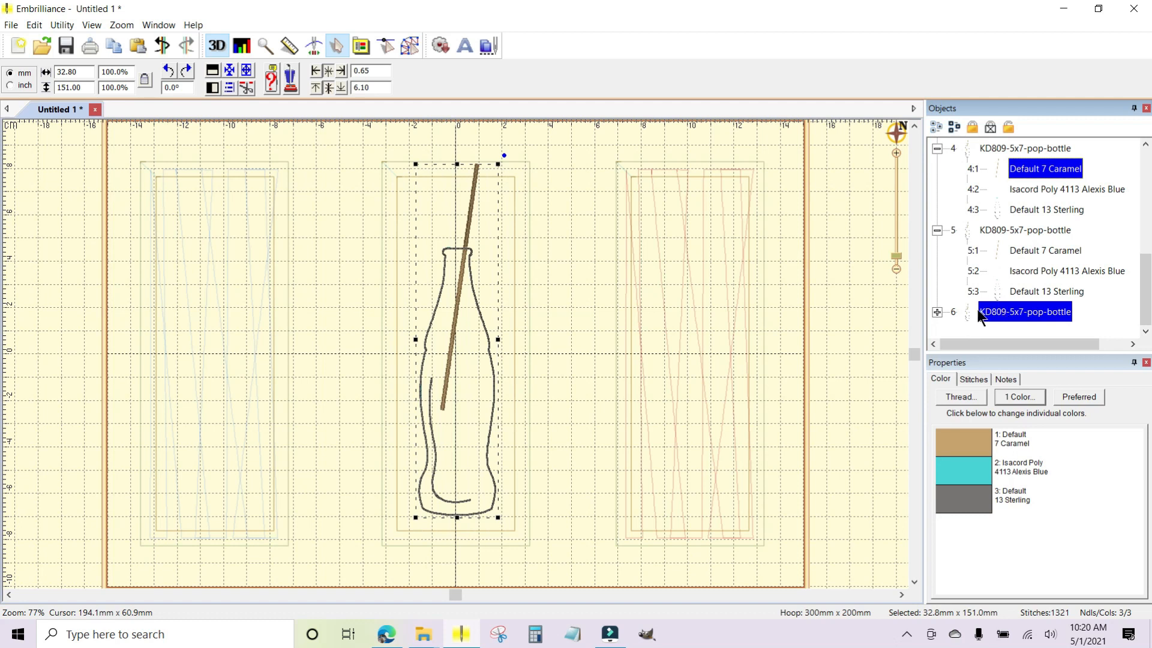
left_click(1024, 188)
left_click(840, 313)
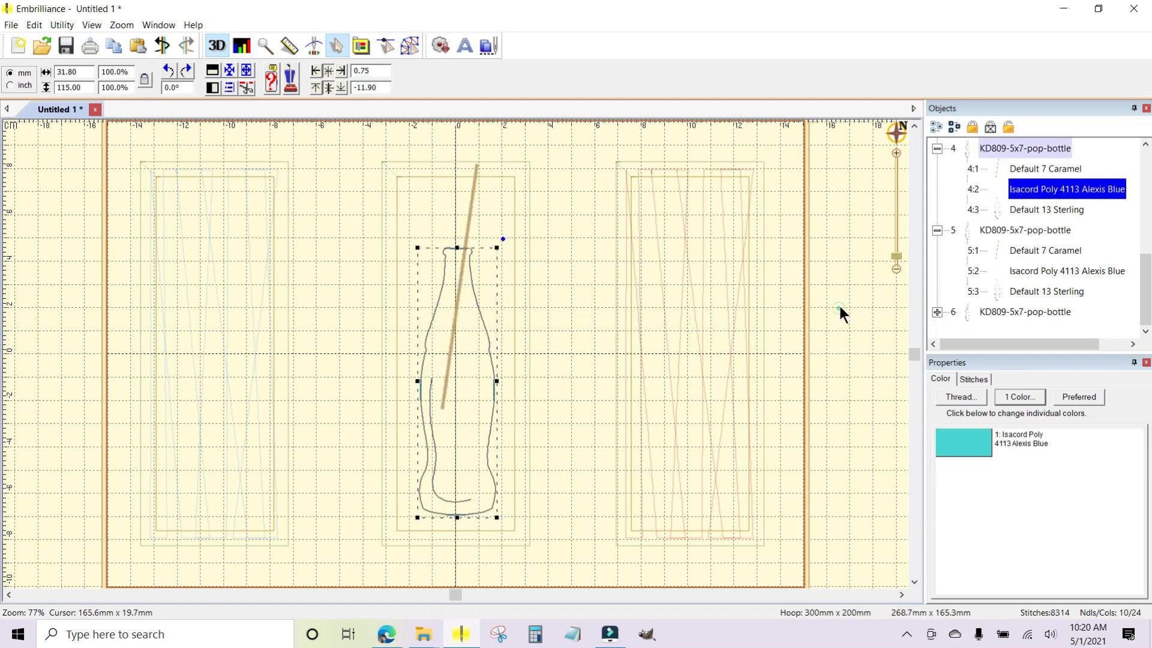
Move the second pasted pop-bottle copy horizontally onto the third, red Lines-2 block, to X position 105.65.
left_click(984, 311)
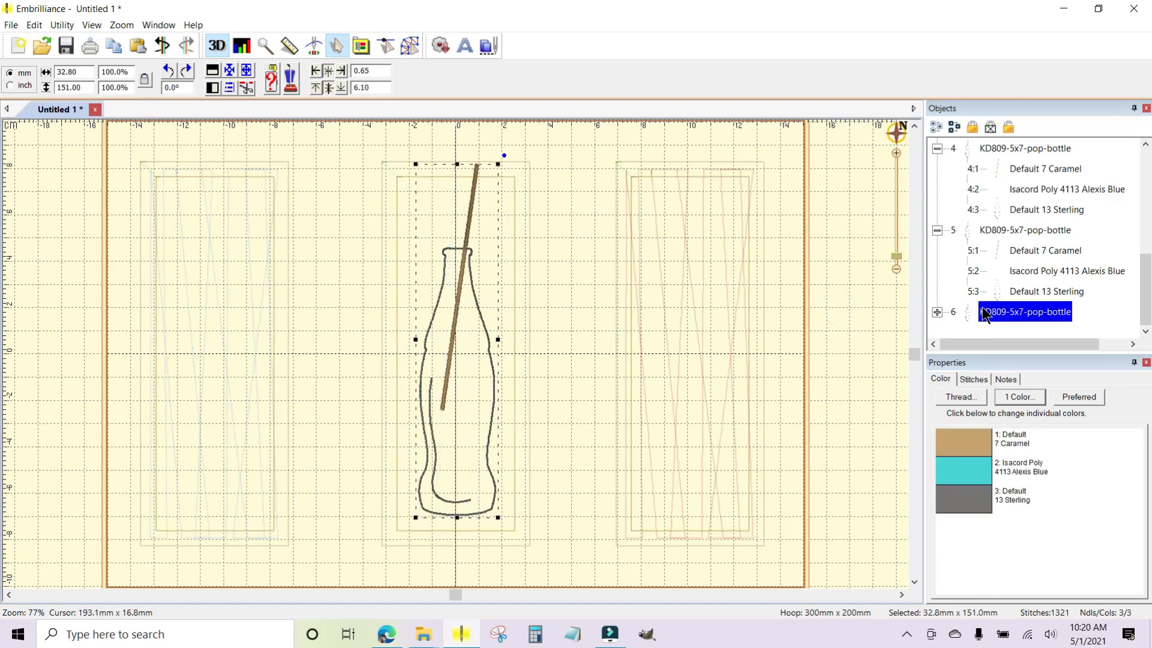
key("Right")
key("Right")
key("Right")
key("Right")
key("Right")
key("Right")
key("Right")
key("Right")
key("Right")
key("Right")
key("Right")
key("Right")
key("Right")
key("Right")
key("Right")
key("Right")
key("Right")
key("Right")
key("Right")
key("Right")
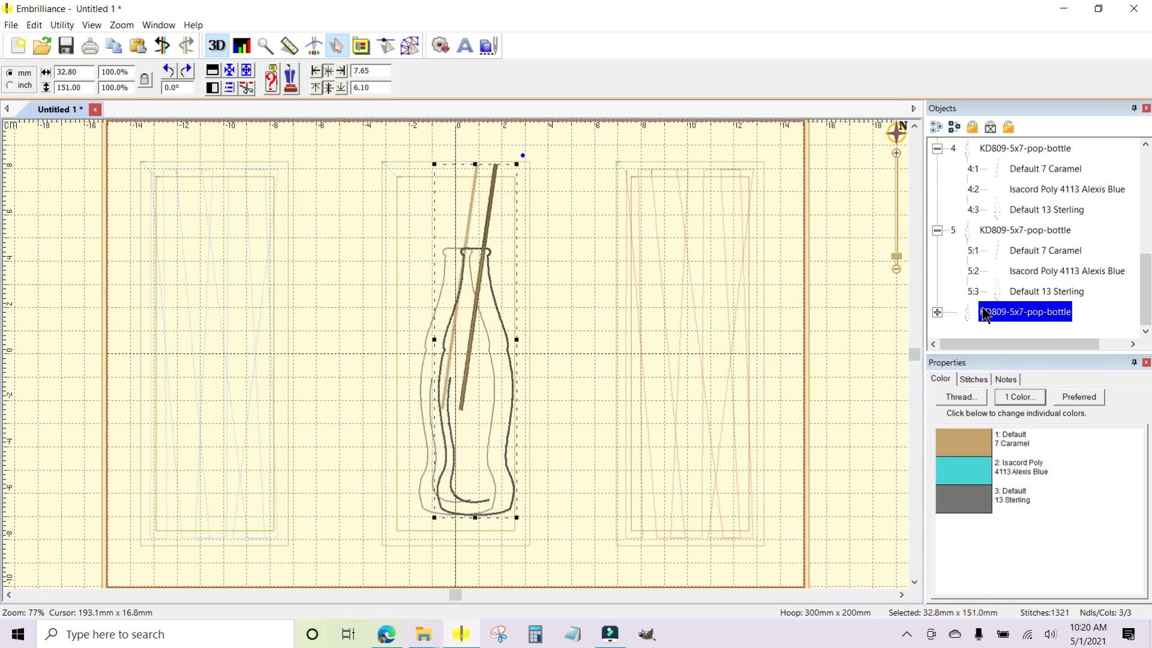
key("Right")
key("Right")
key("Right")
key("Right")
key("Right")
key("Right")
key("Right")
key("Right")
key("Right")
key("Right")
key("Right")
key("Right")
key("Right")
key("Right")
key("Right")
key("Right")
key("Right")
key("Right")
key("Right")
key("Right")
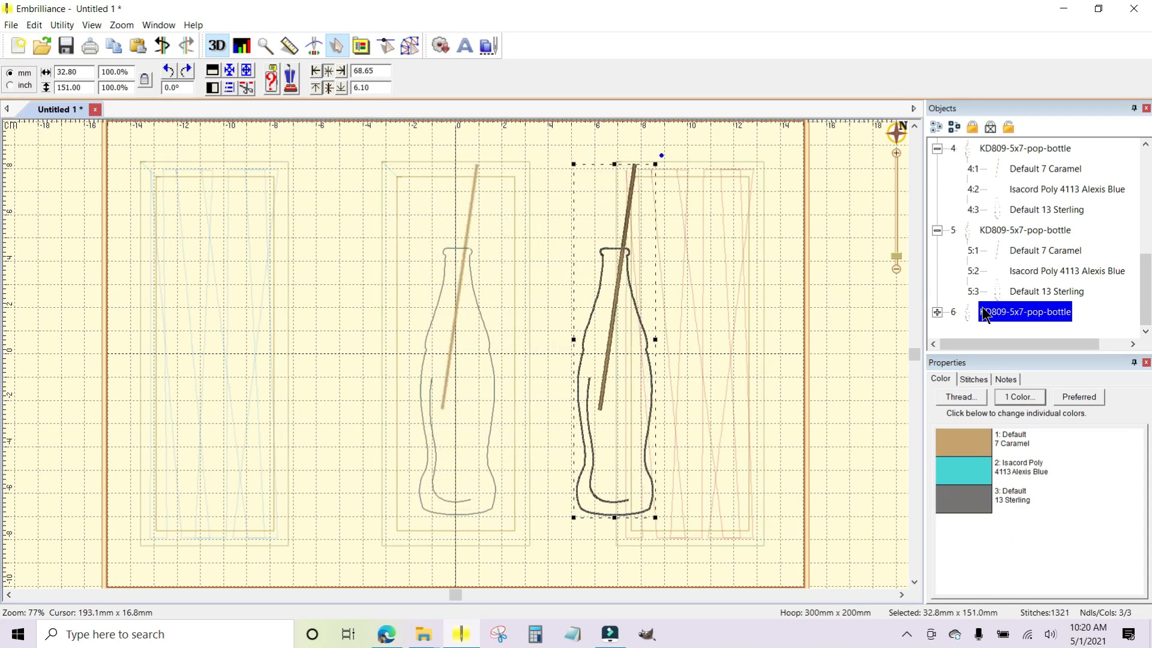
key("Right")
key("Right")
key("Right")
key("Right")
key("Right")
key("Right")
key("Right")
key("Right")
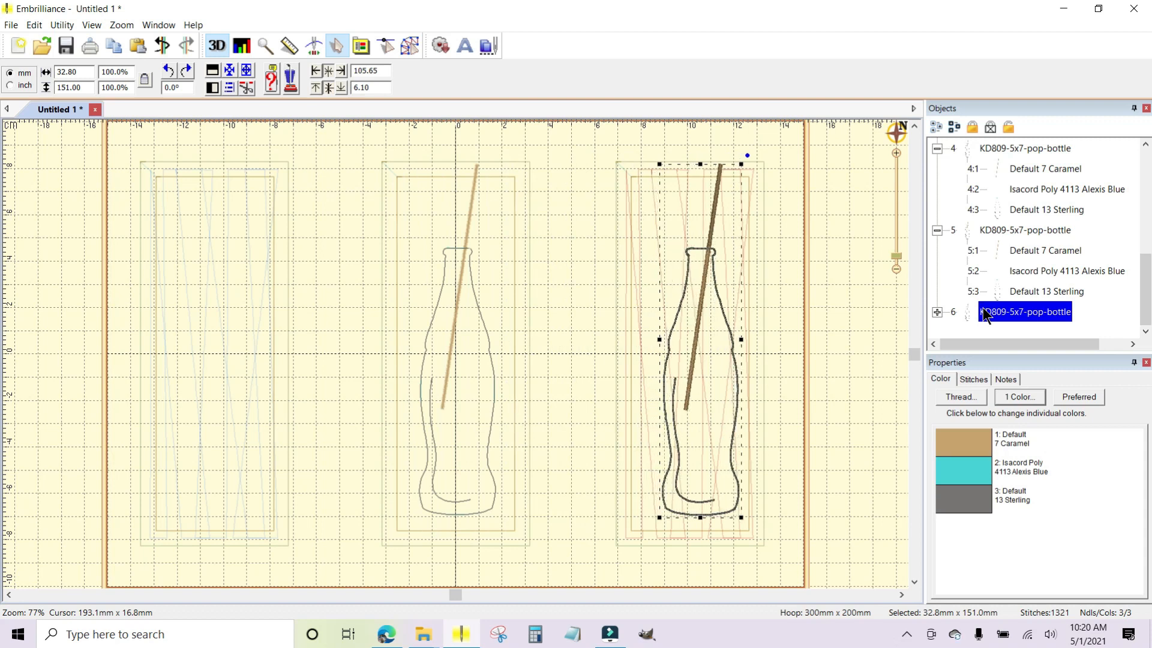
Collapse the two expanded pop-bottle colour-stop lists and move the first pop-bottle horizontally onto the blue Lines-2 block, to X position -106.35.
left_click(937, 231)
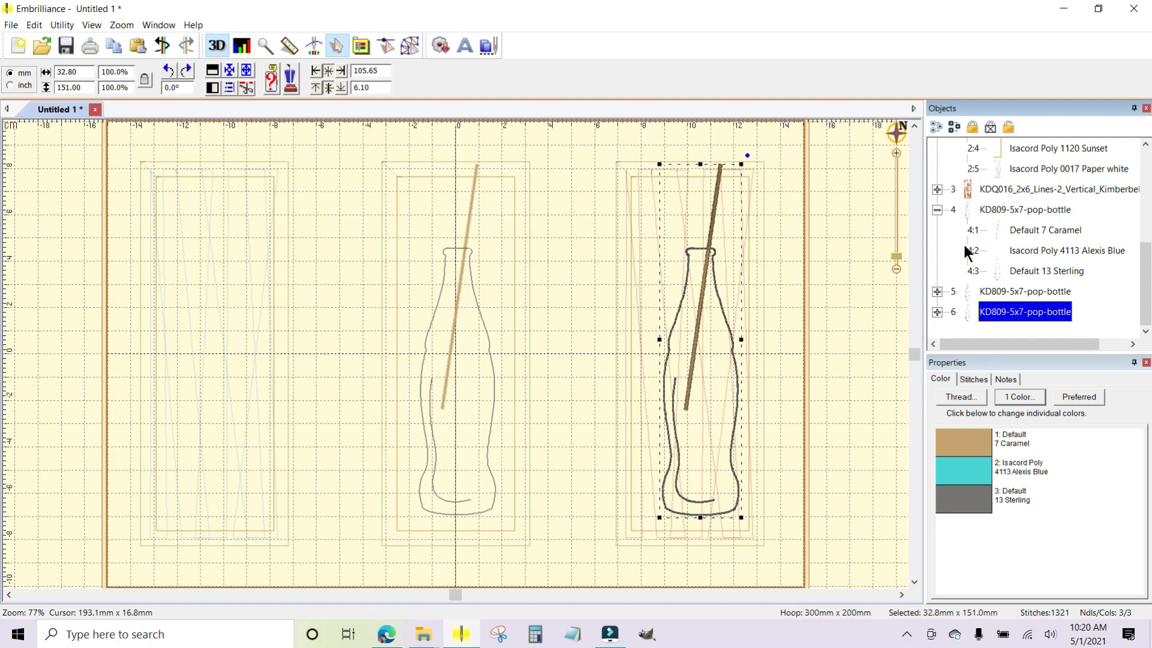
left_click(937, 208)
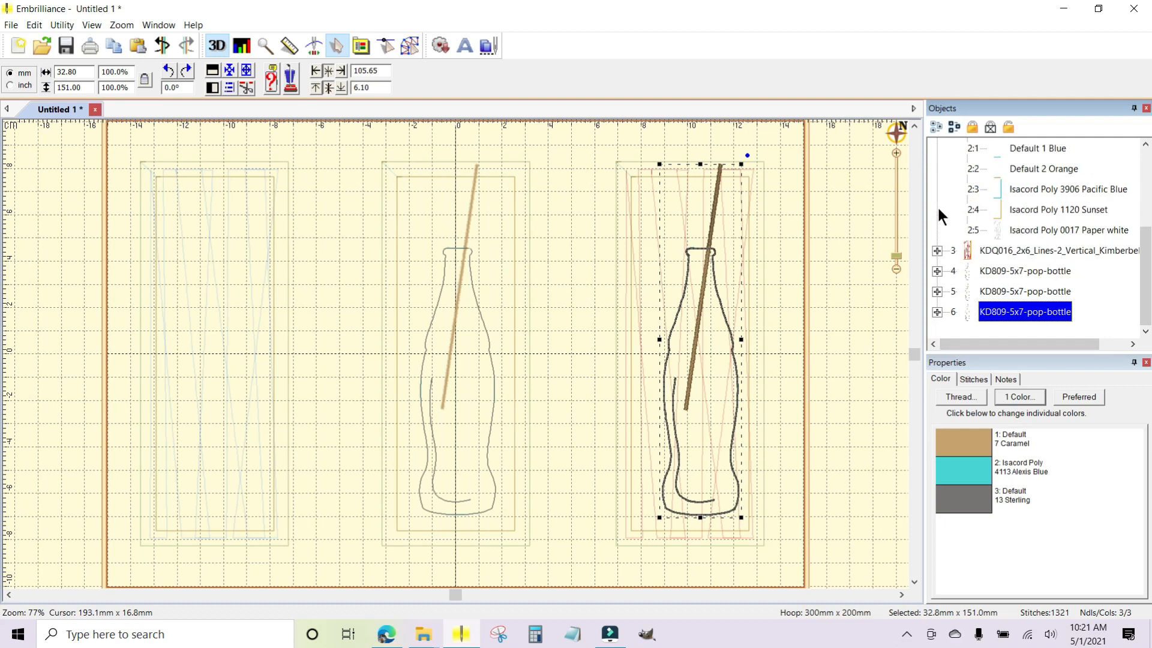
left_click(999, 271)
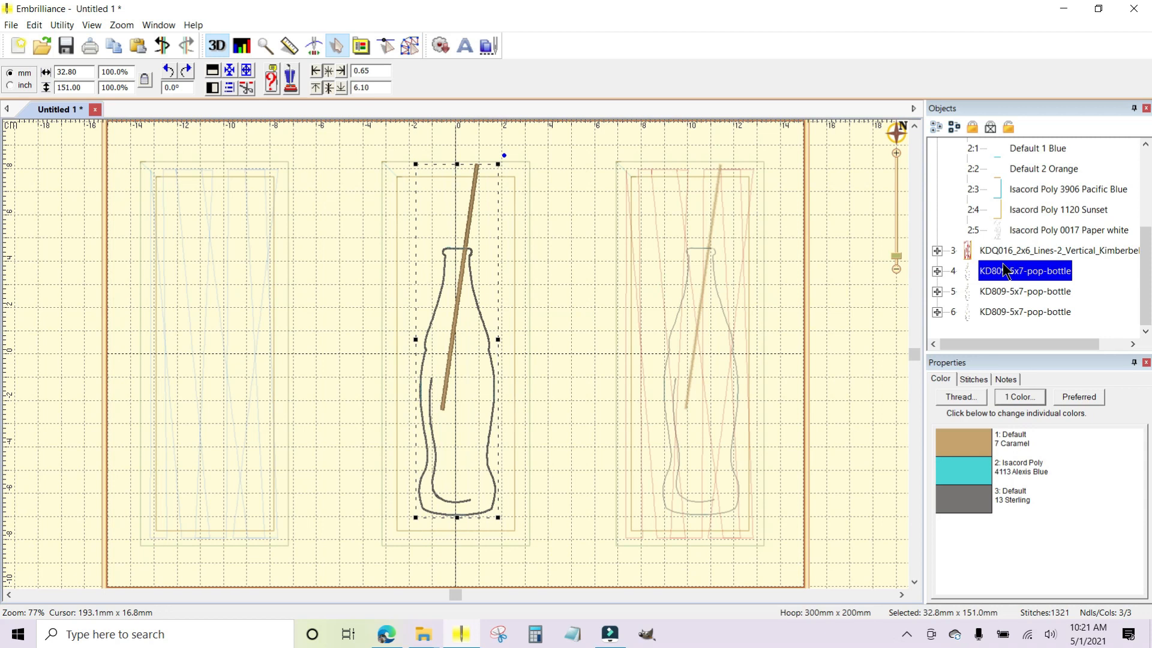
key("Left")
key("Left")
key("Left")
key("Left")
key("Left")
key("Left")
key("Left")
key("Left")
key("Left")
key("Left")
key("Left")
key("Left")
key("Left")
key("Left")
key("Left")
key("Left")
key("Left")
key("Left")
key("Left")
key("Left")
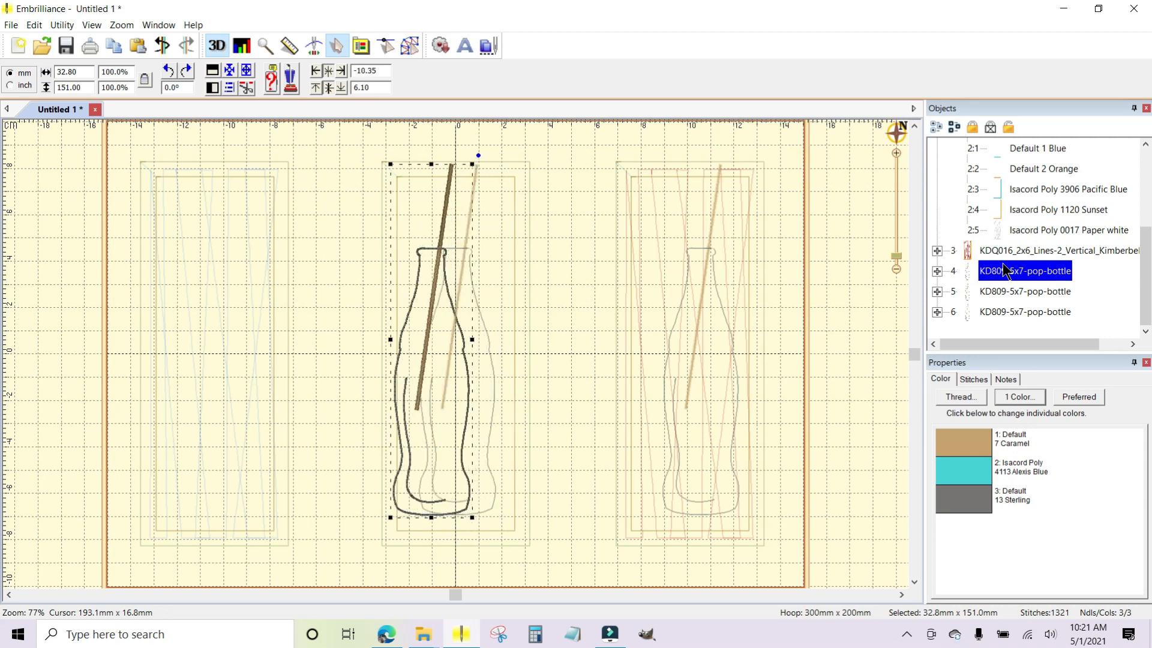
key("Left")
key("Left")
key("Left")
key("Left")
key("Left")
key("Left")
key("Left")
key("Left")
key("Left")
key("Left")
key("Left")
key("Left")
key("Left")
key("Left")
key("Left")
key("Left")
key("Left")
key("Left")
key("Left")
key("Left")
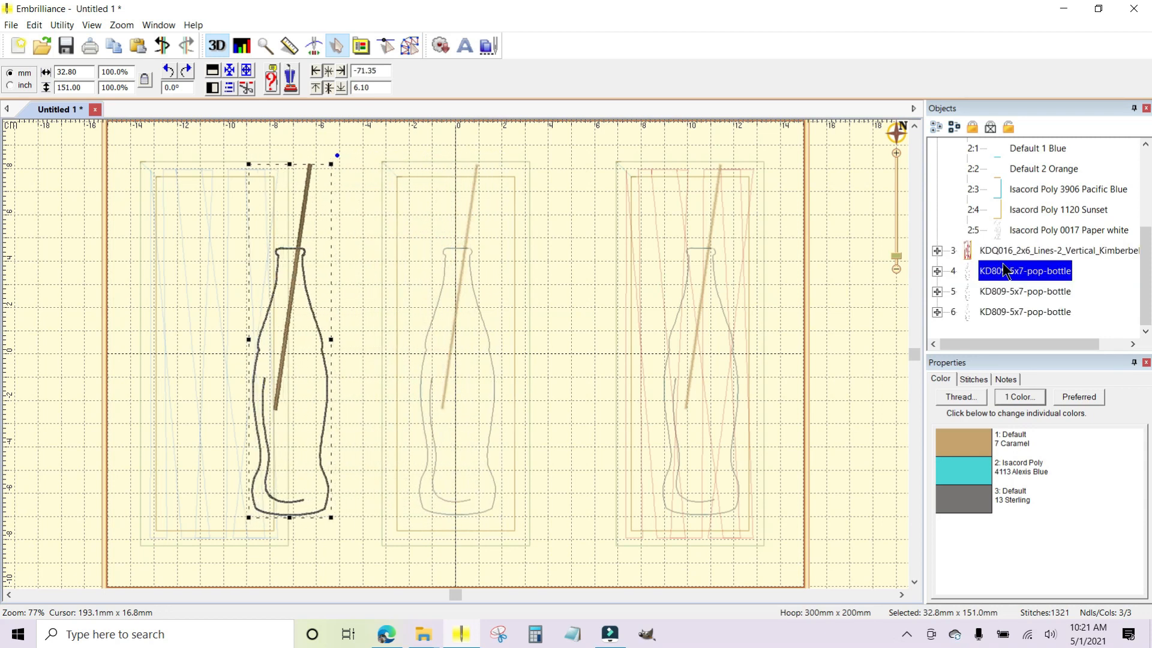
key("Left")
key("Left")
key("Left")
key("Left")
key("Left")
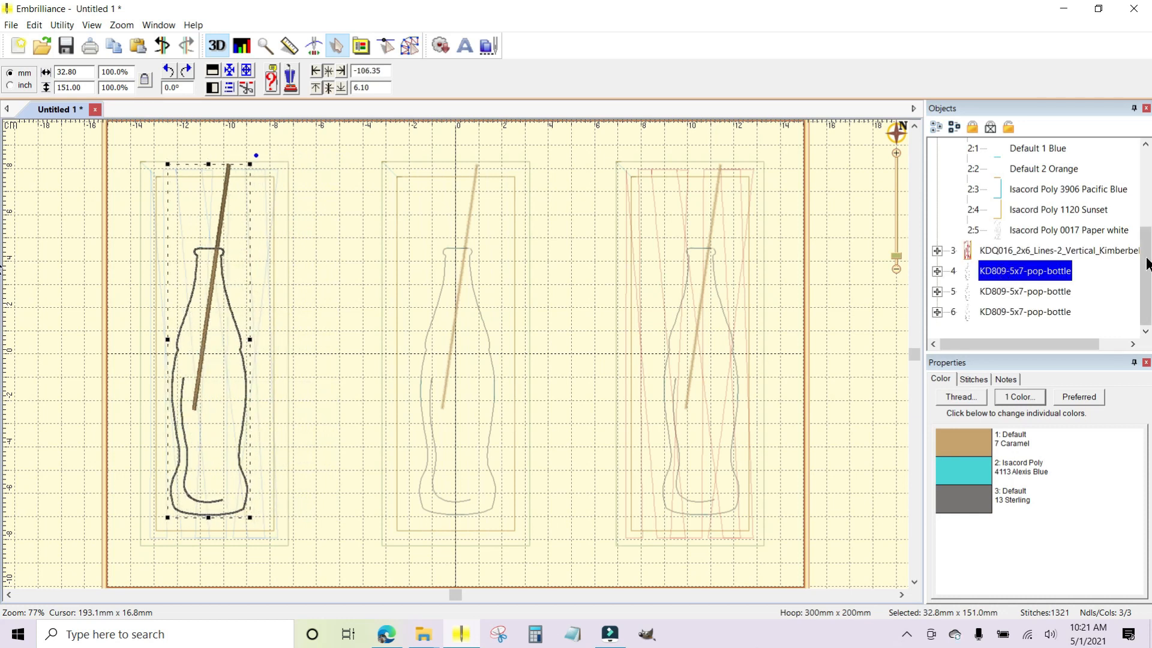
Collapse the colour-stop lists of the middle and blue Lines-2 blocks.
scroll(1148, 264, "up", 1)
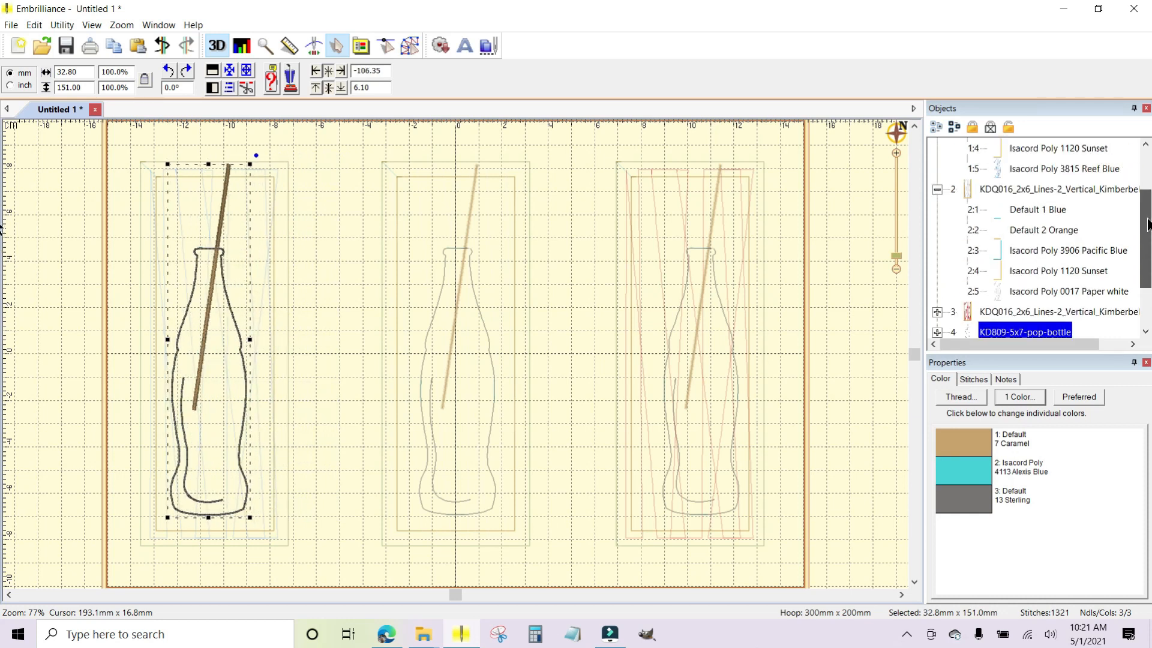
left_click(937, 189)
scroll(1044, 216, "up", 1)
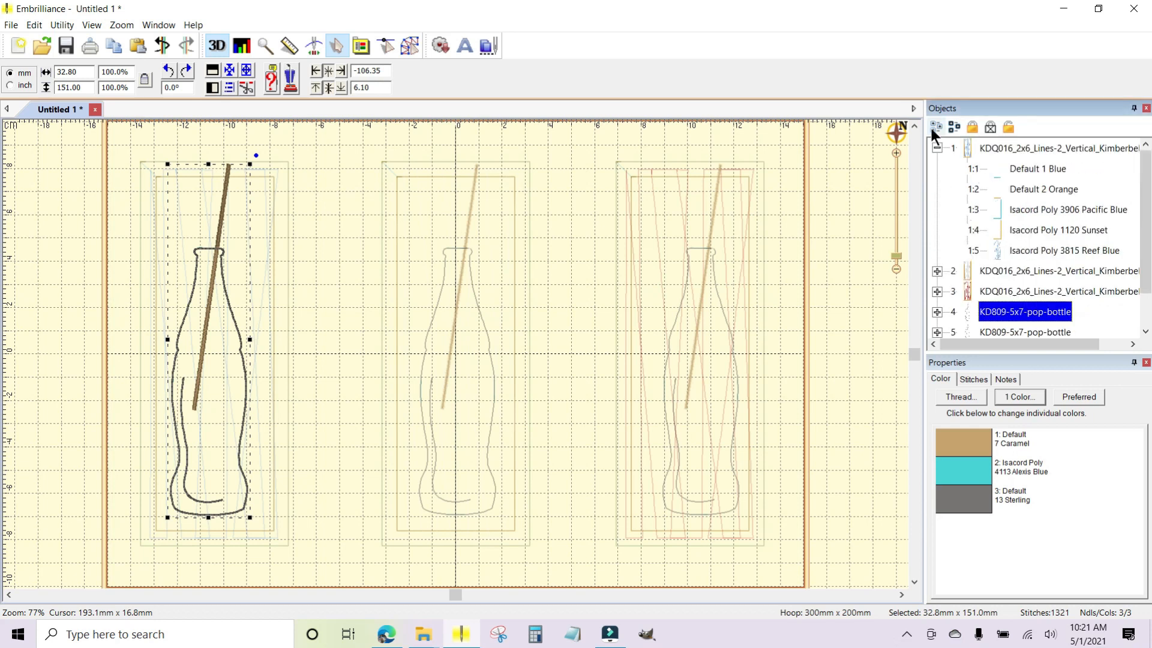
left_click(936, 147)
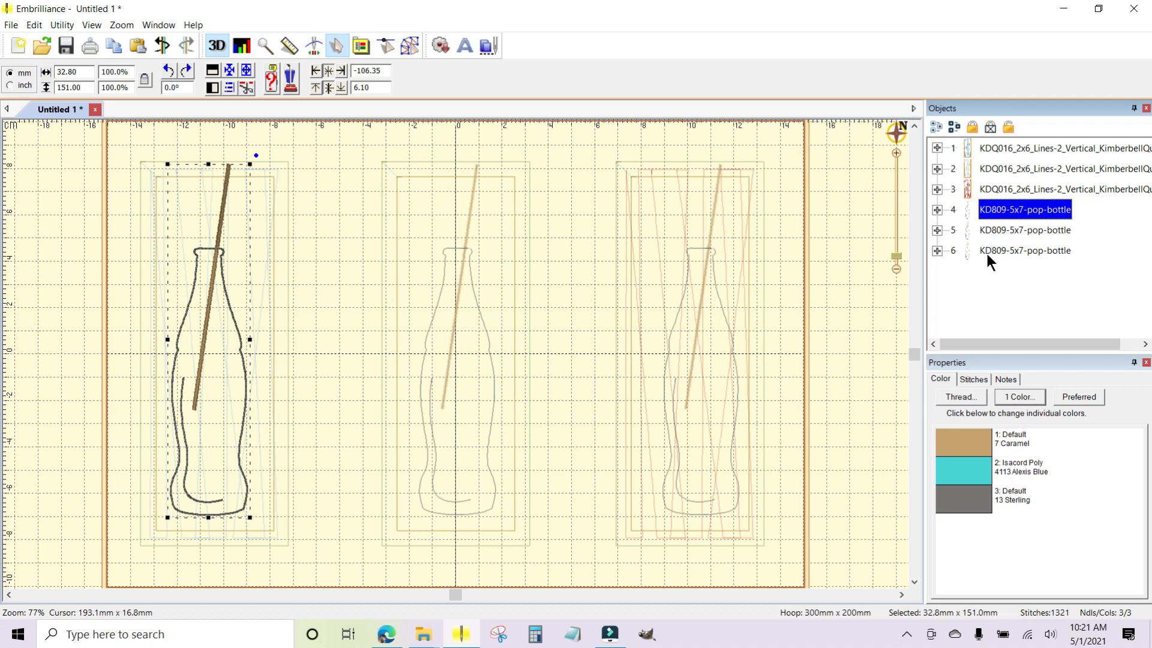
Align the blue Lines-2 block and its pop-bottle on their horizontal and vertical centres.
left_click(990, 148, "ctrl")
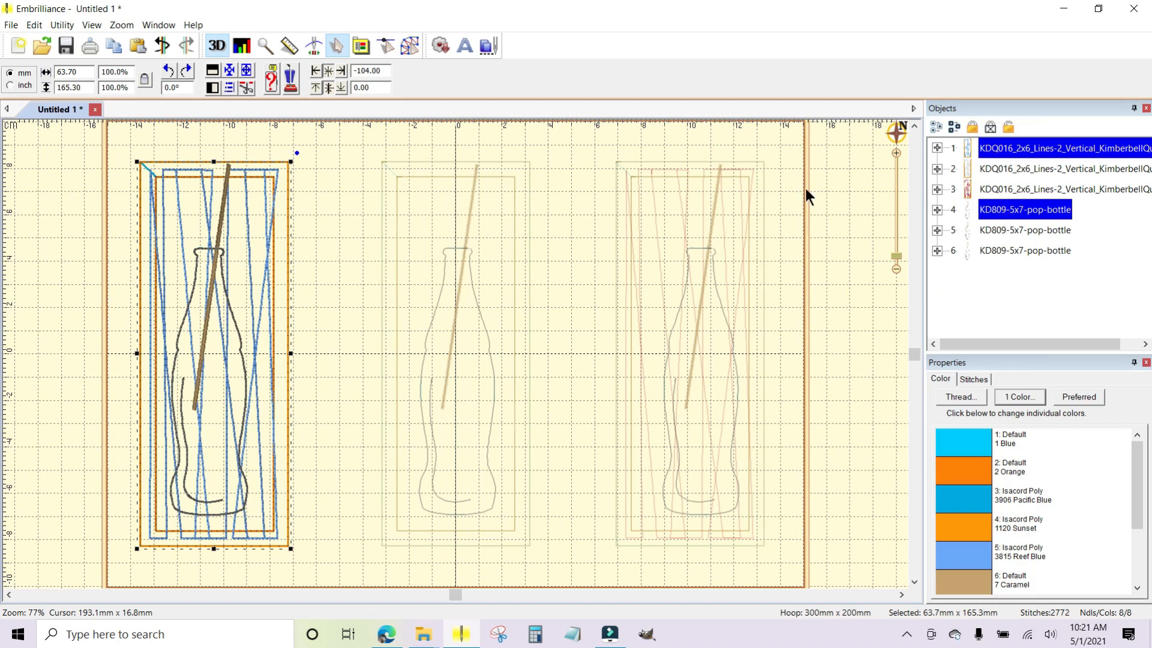
left_click(229, 86)
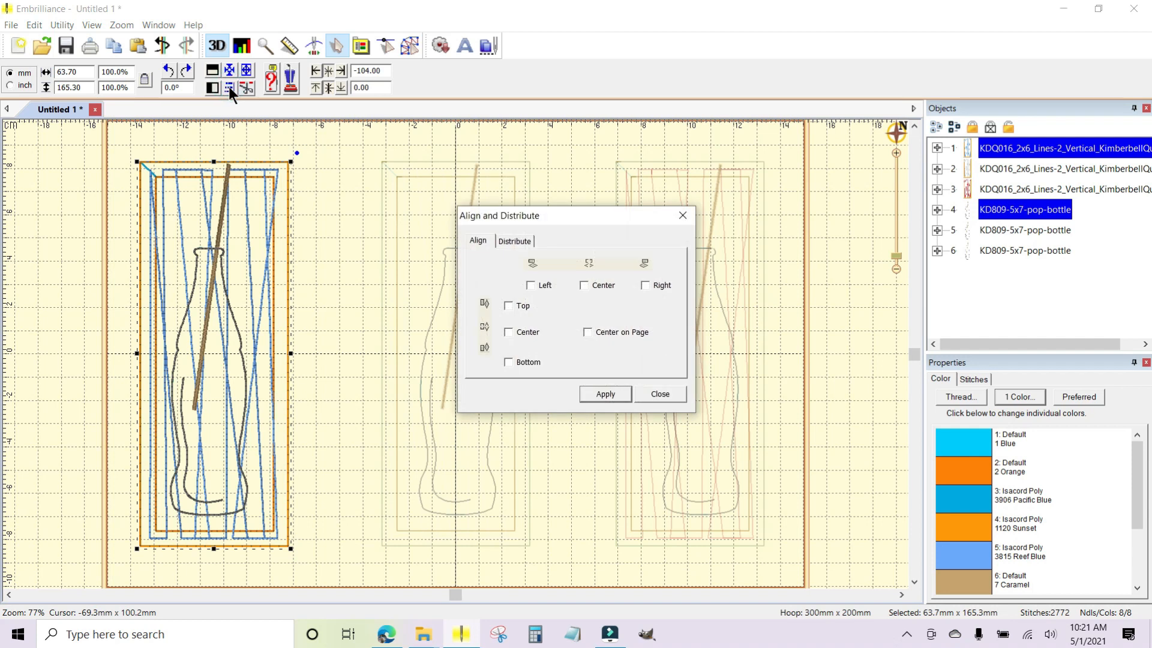
left_click(584, 285)
left_click(603, 394)
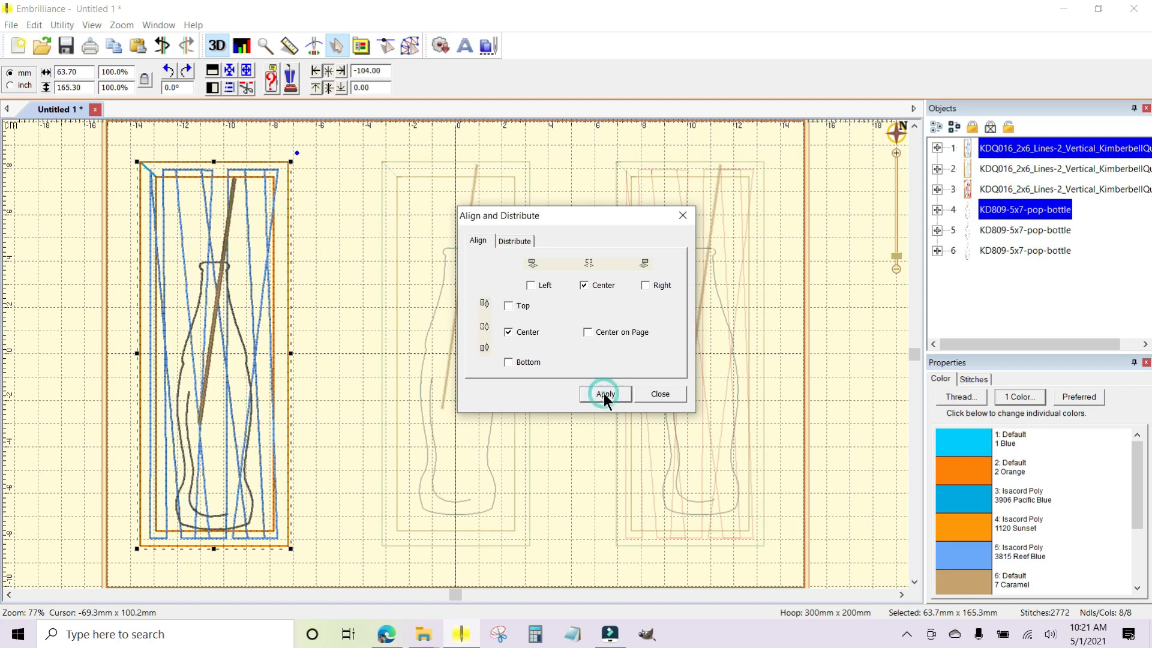
left_click(654, 390)
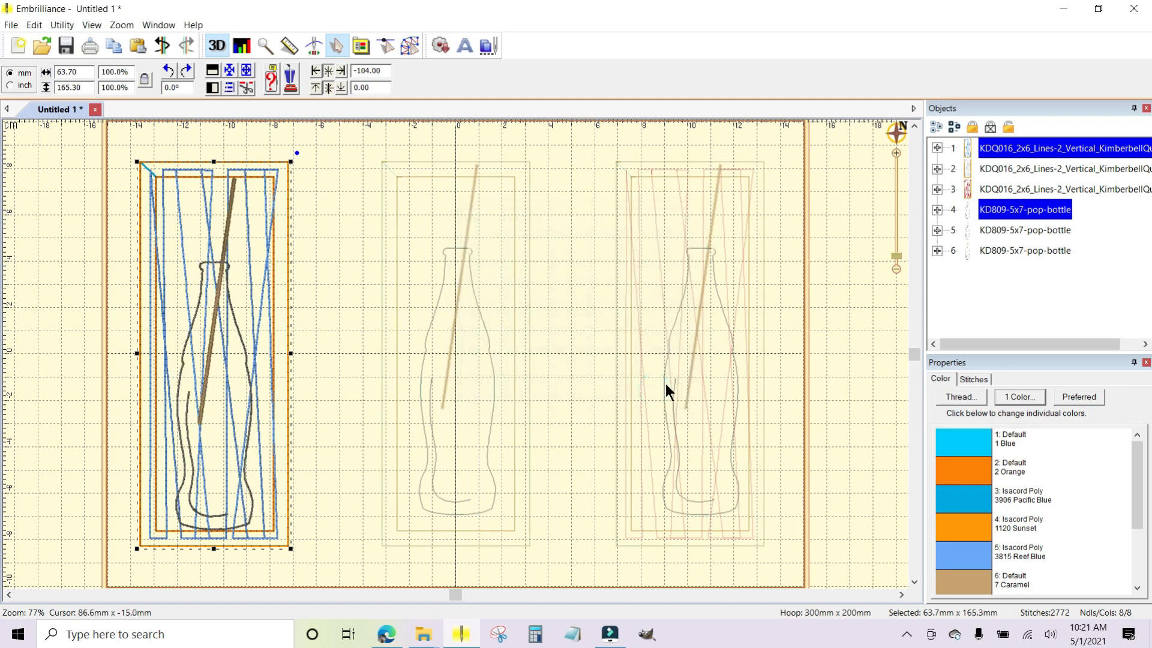
Align the middle, white Lines-2 block and the second pop-bottle on their horizontal and vertical centres.
left_click(998, 168)
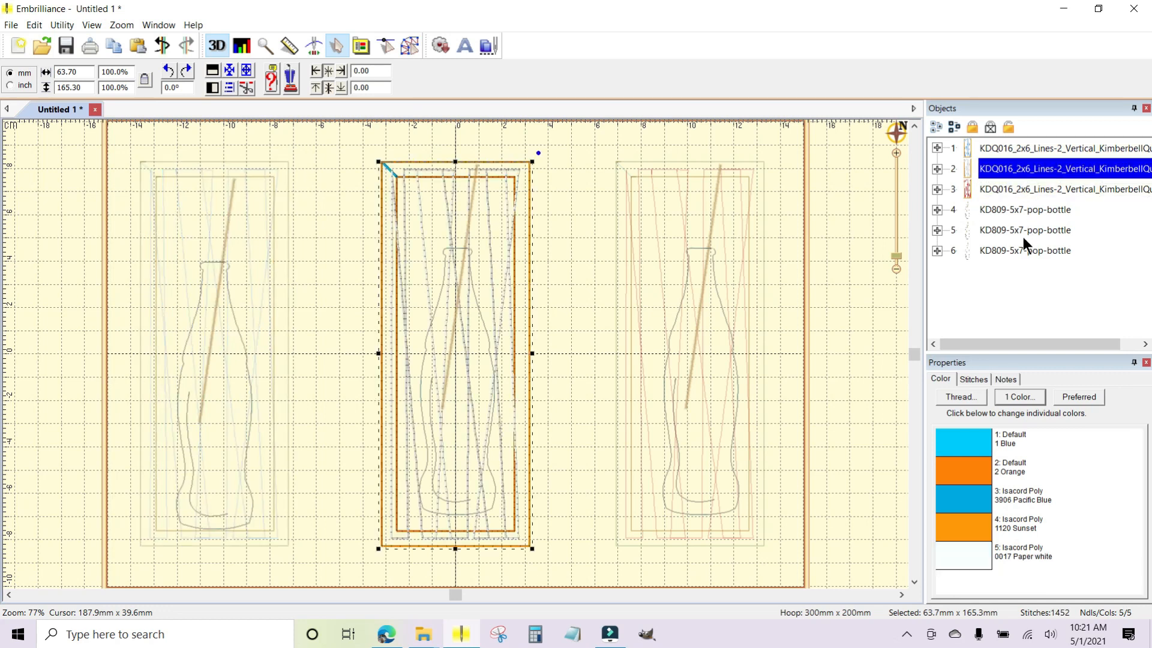
left_click(1000, 228, "ctrl")
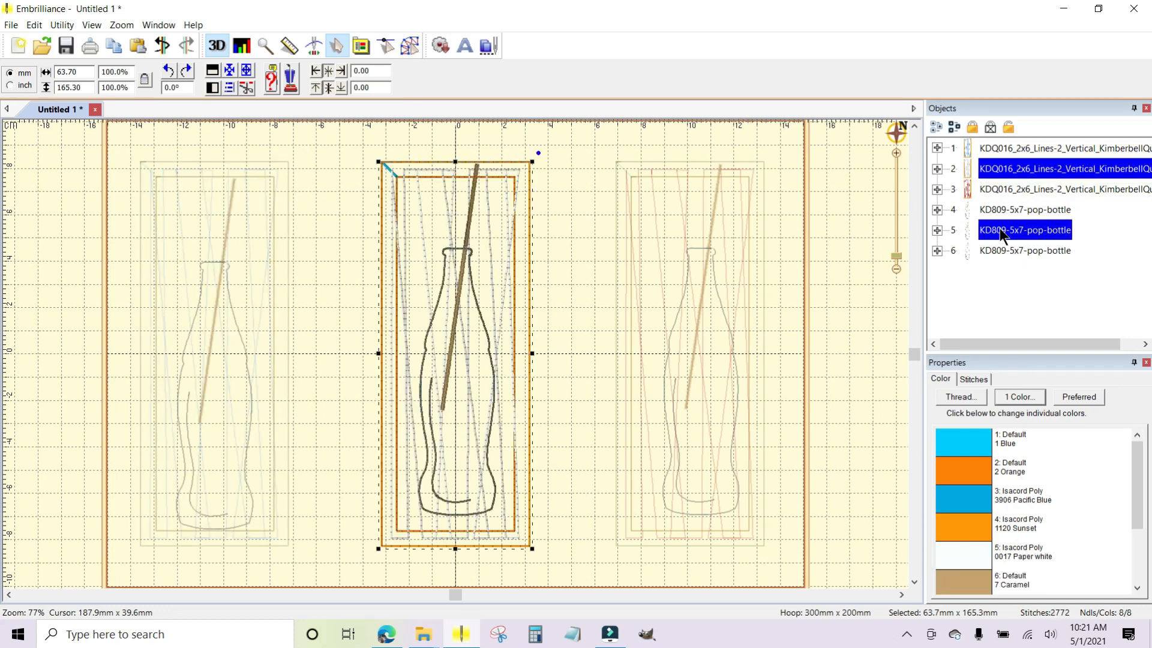
left_click(228, 89)
left_click(584, 285)
left_click(509, 332)
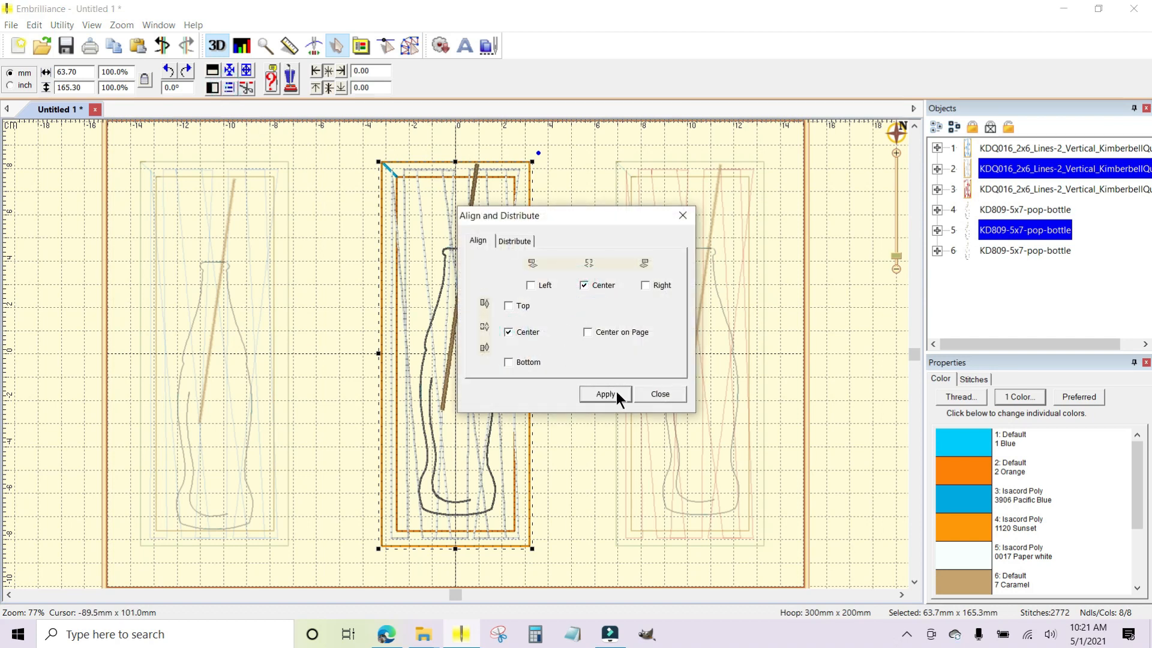
left_click(617, 391)
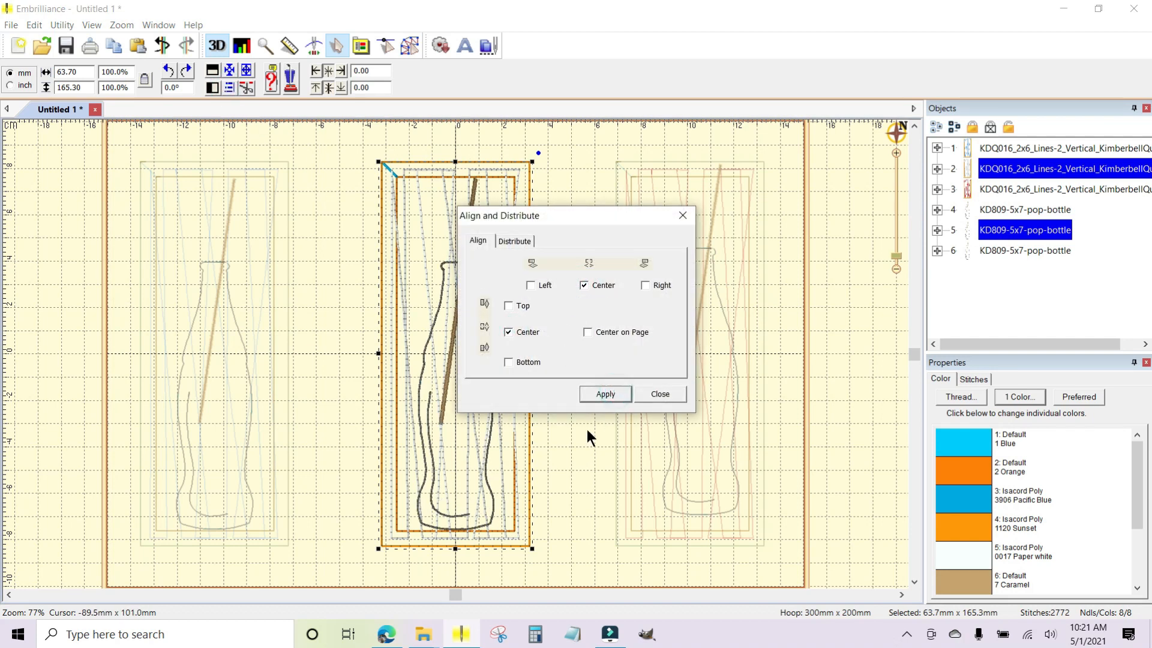
left_click(661, 394)
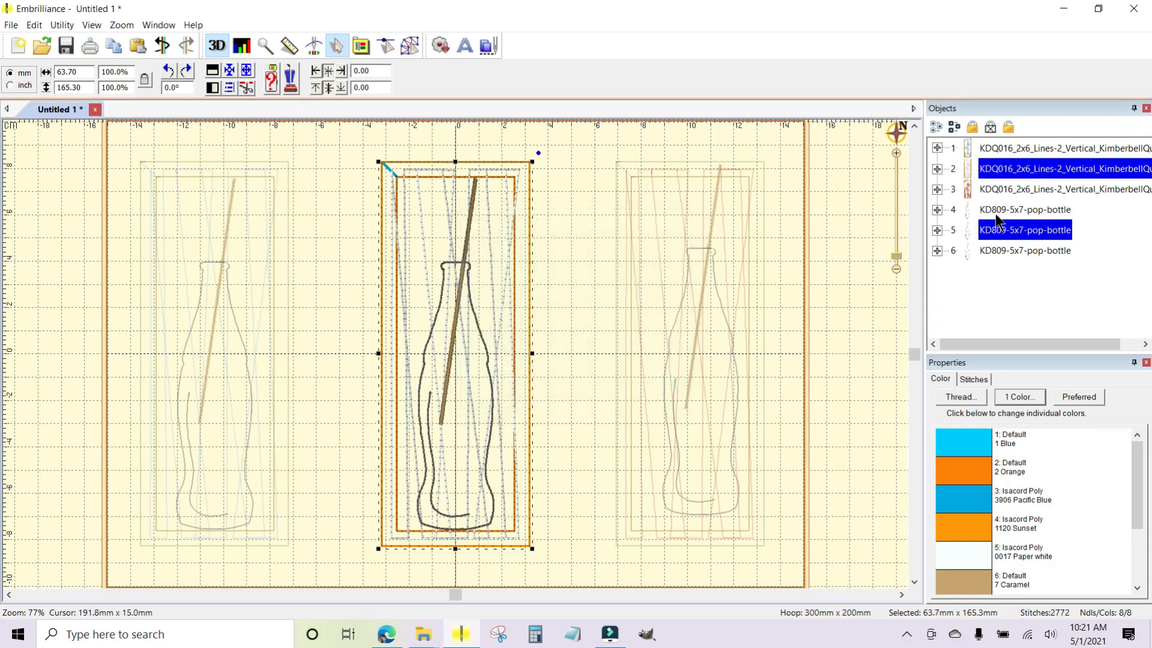
Align the red Lines-2 block and the third pop-bottle on their horizontal and vertical centres, and clear the selection.
left_click(992, 187)
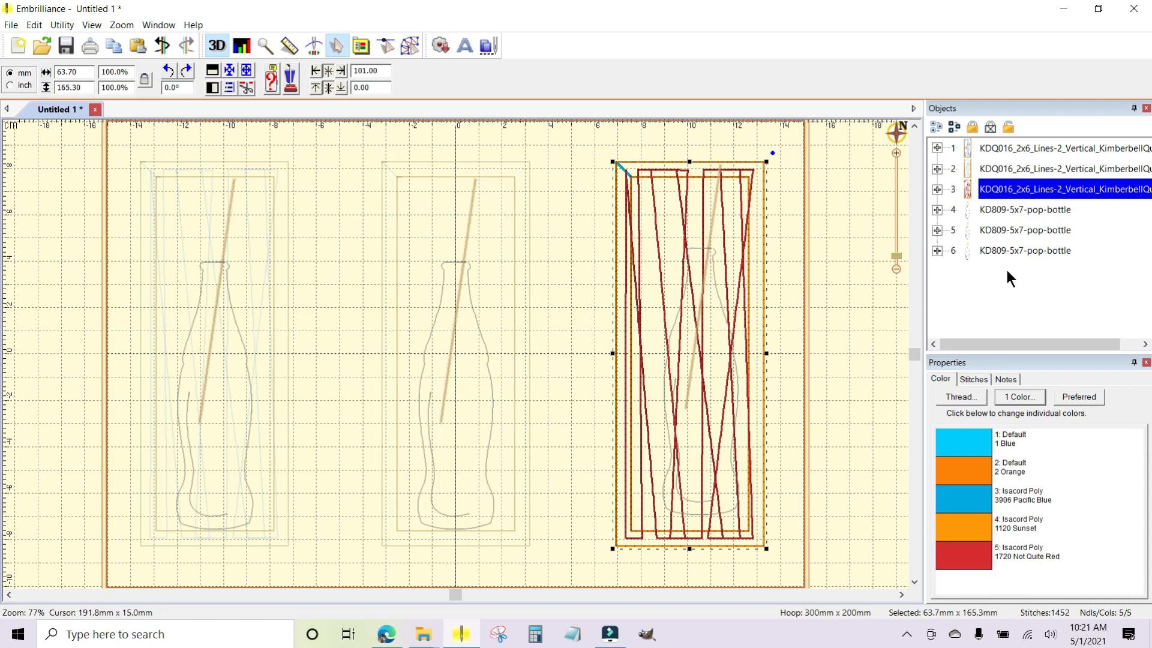
left_click(999, 248, "ctrl")
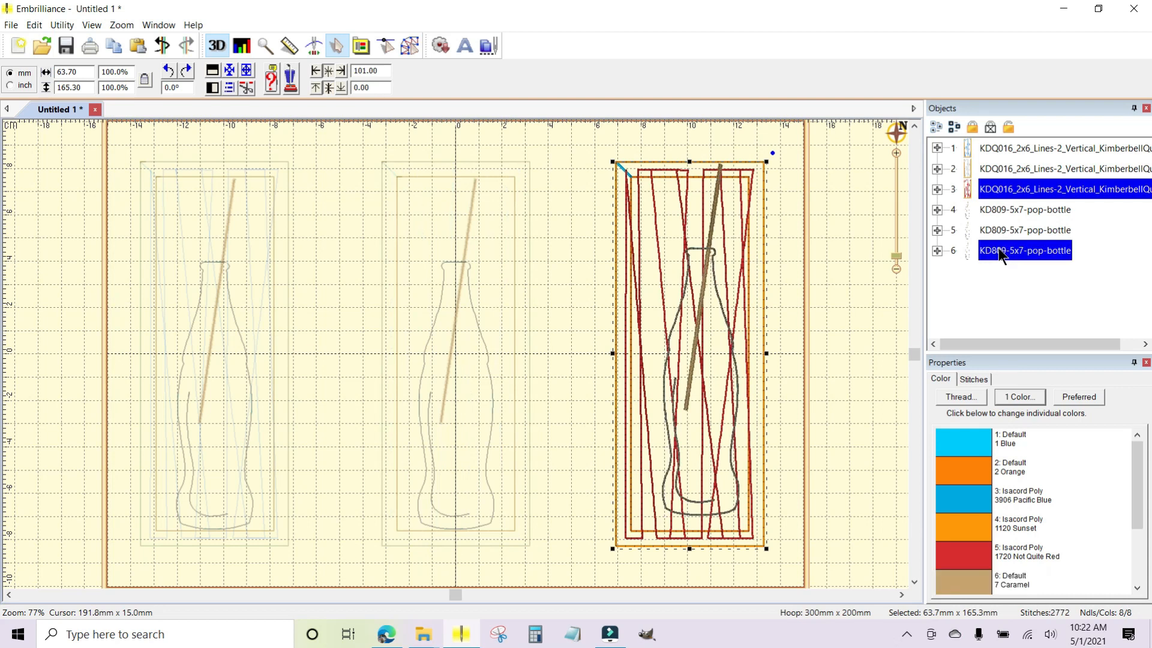
left_click(230, 88)
left_click(583, 286)
left_click(525, 332)
left_click(605, 394)
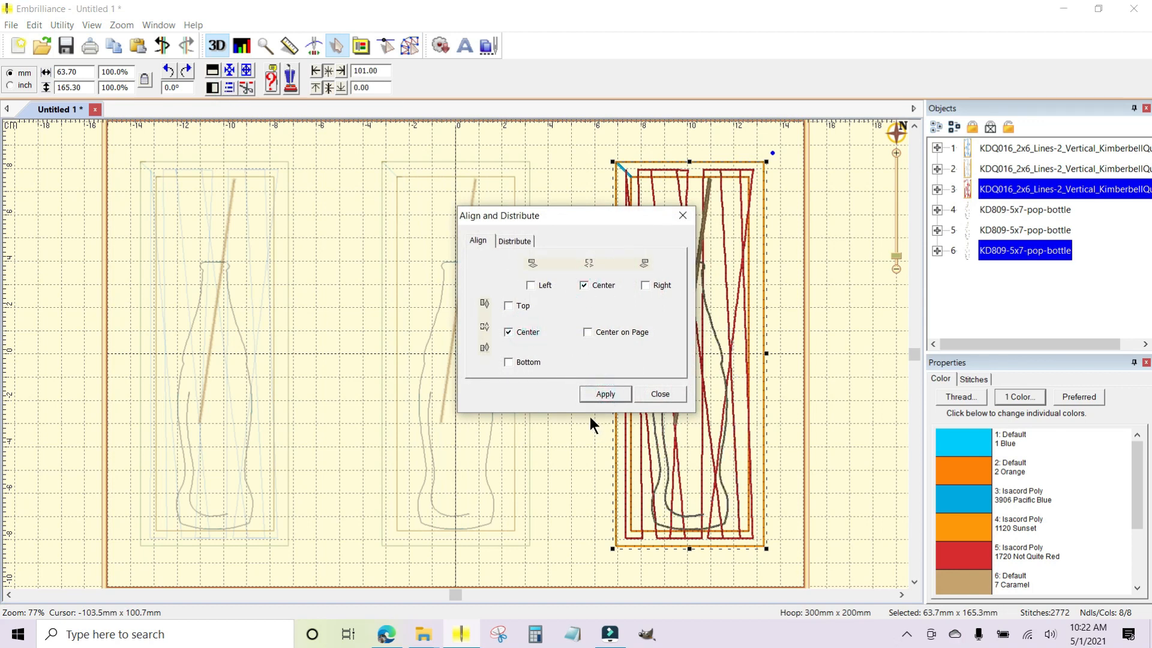
left_click(657, 394)
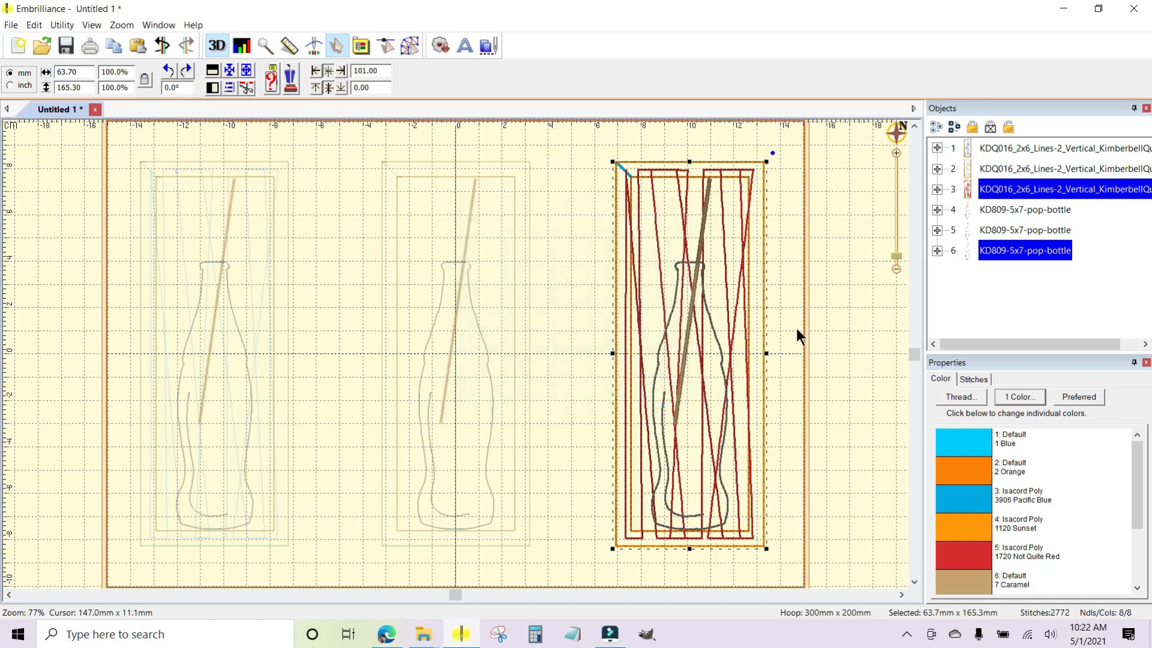
left_click(792, 327)
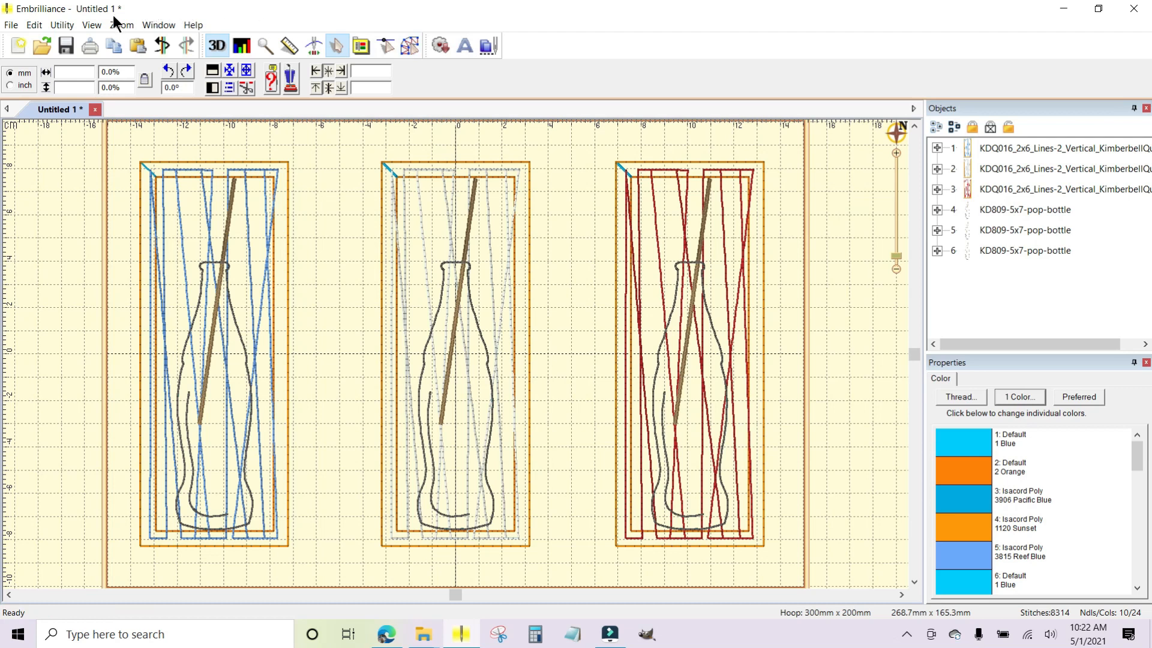
Run Color Sort on the whole layout and open the sorted design in a new view.
left_click(63, 26)
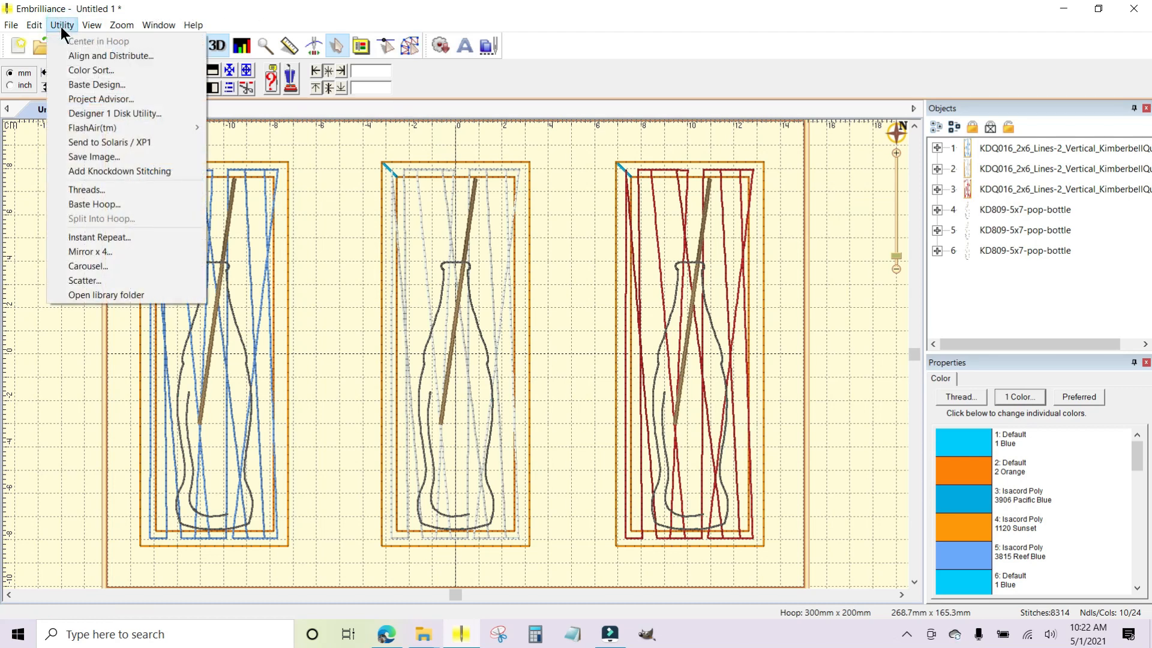
left_click(89, 68)
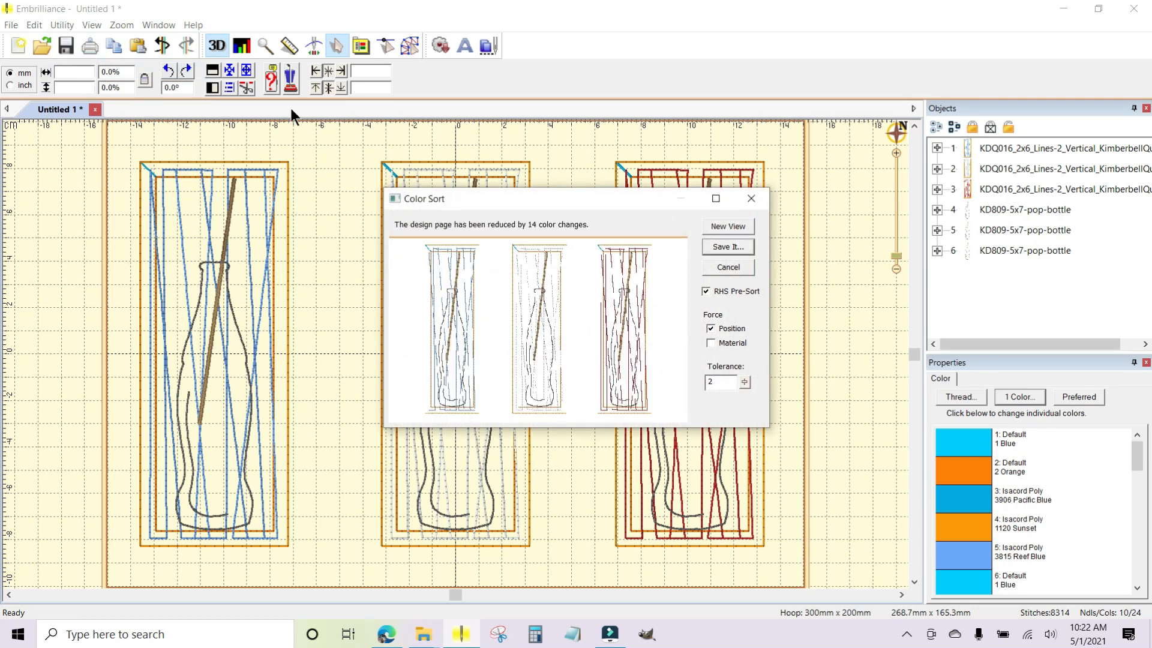
left_click(728, 226)
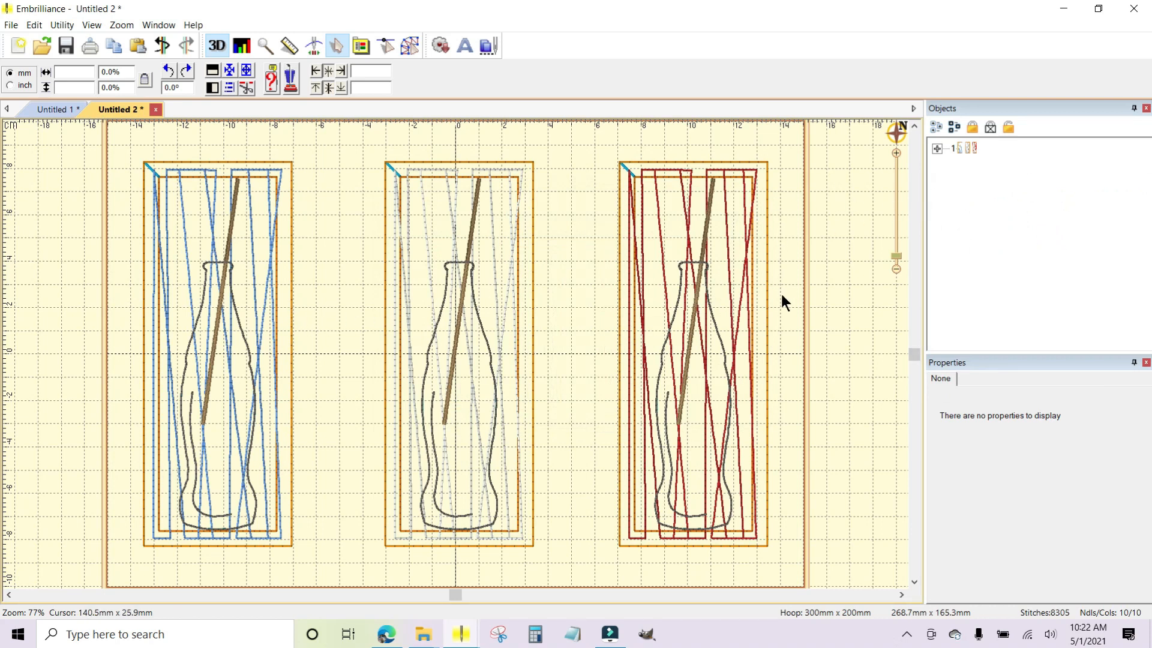
Expand the sorted design and examine the stitches of each colour from Default 1 Blue through Isacord Poly 1720 Not Quite Red.
left_click(936, 148)
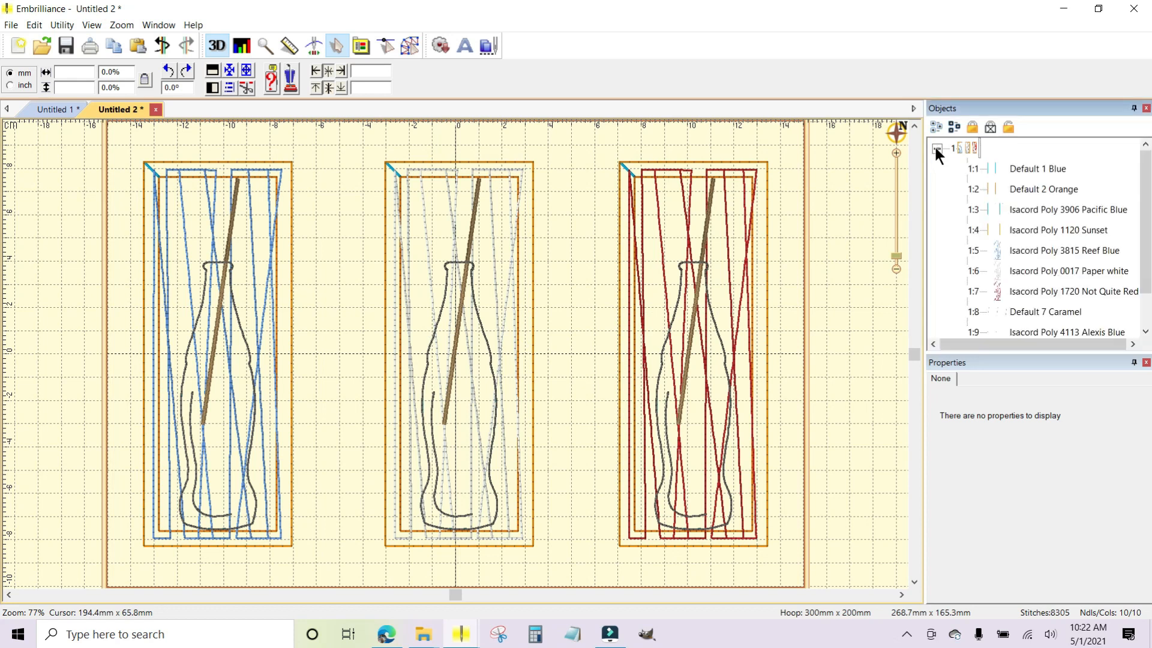
left_click(1018, 168)
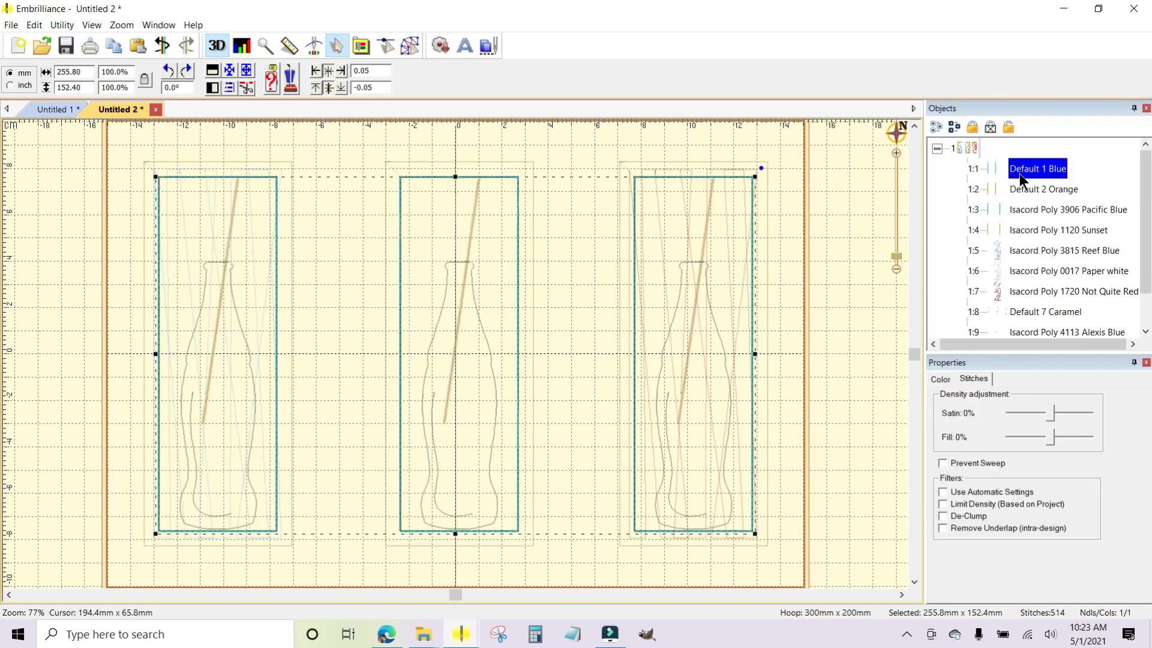
left_click(1020, 189)
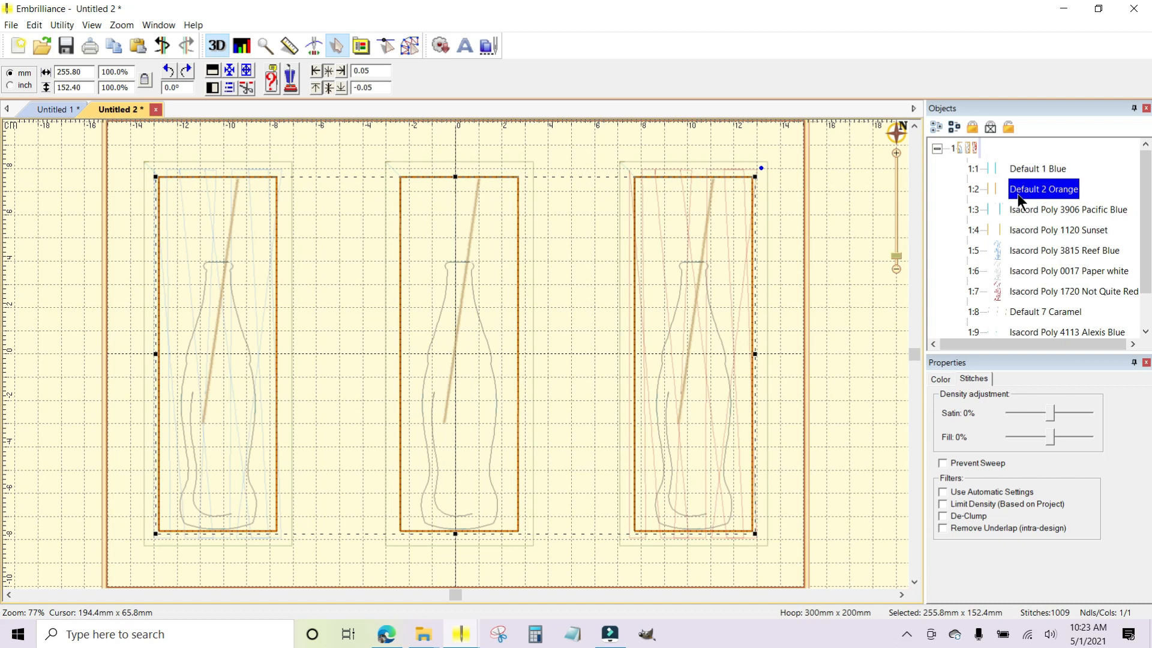
left_click(1020, 209)
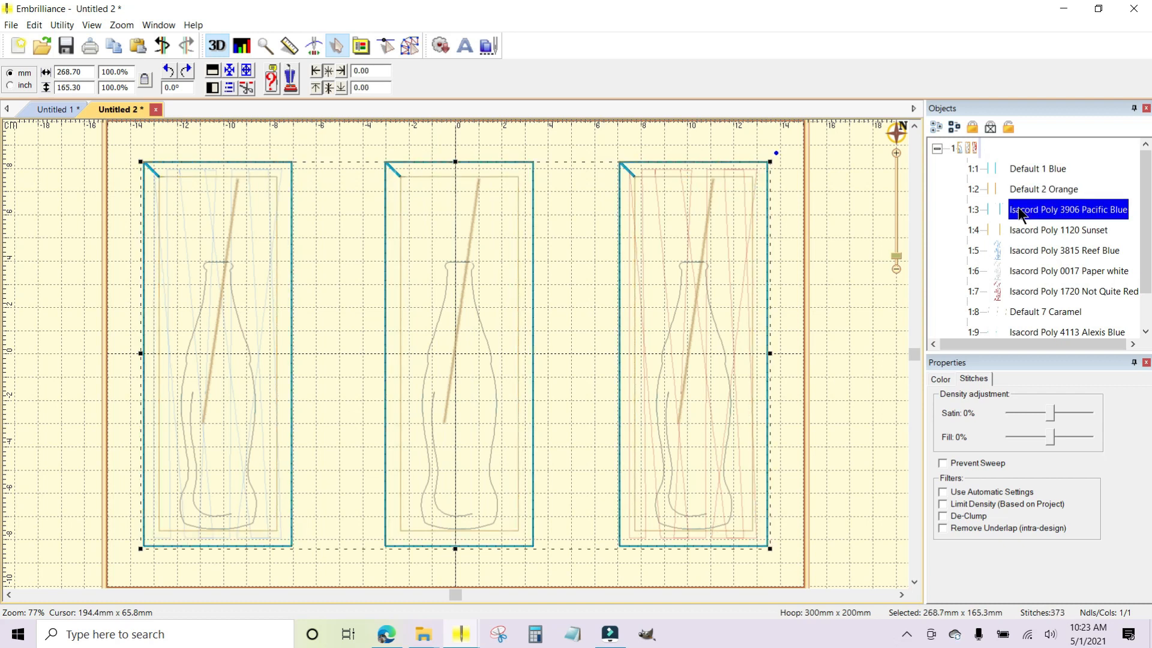
left_click(1013, 230)
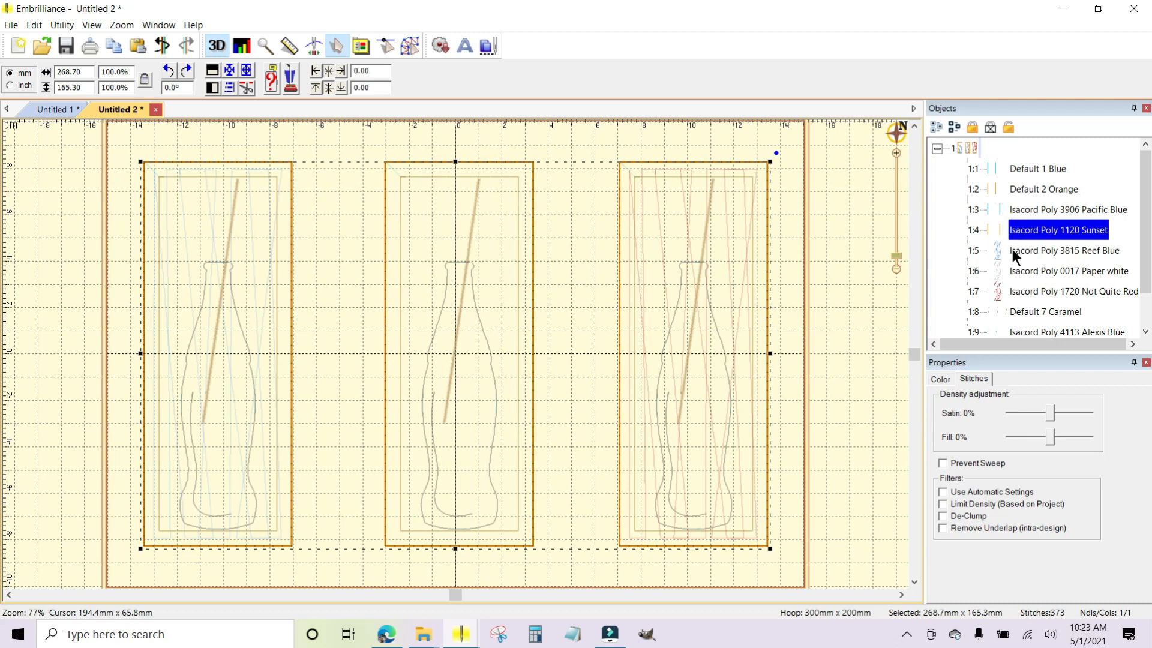
left_click(1013, 250)
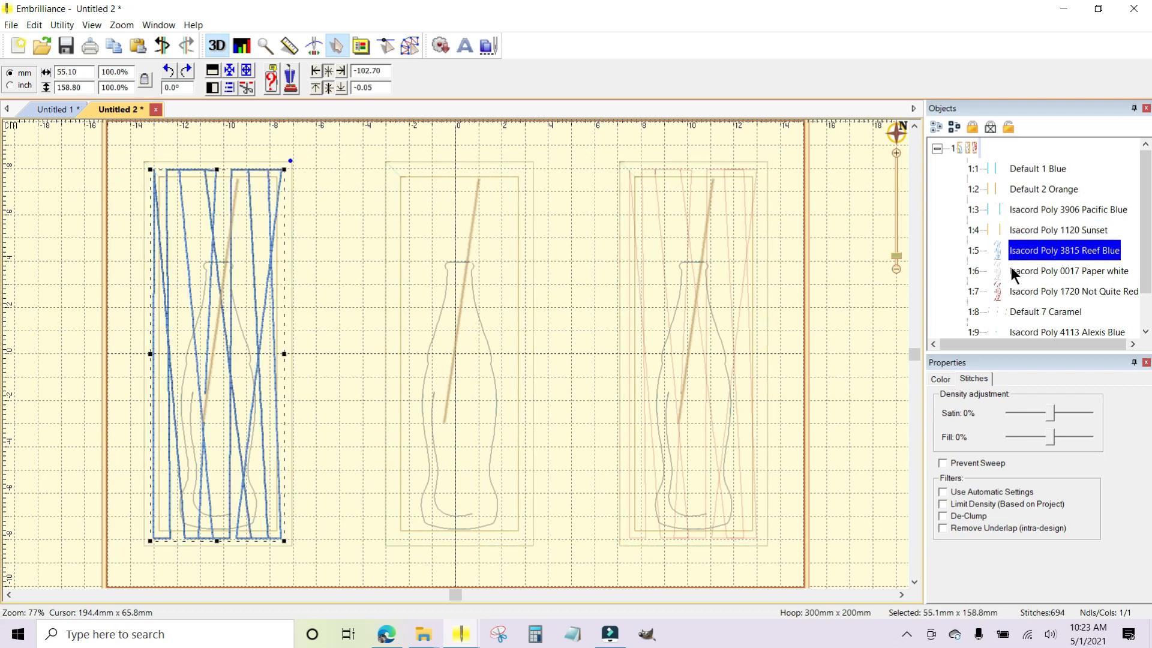
left_click(1010, 270)
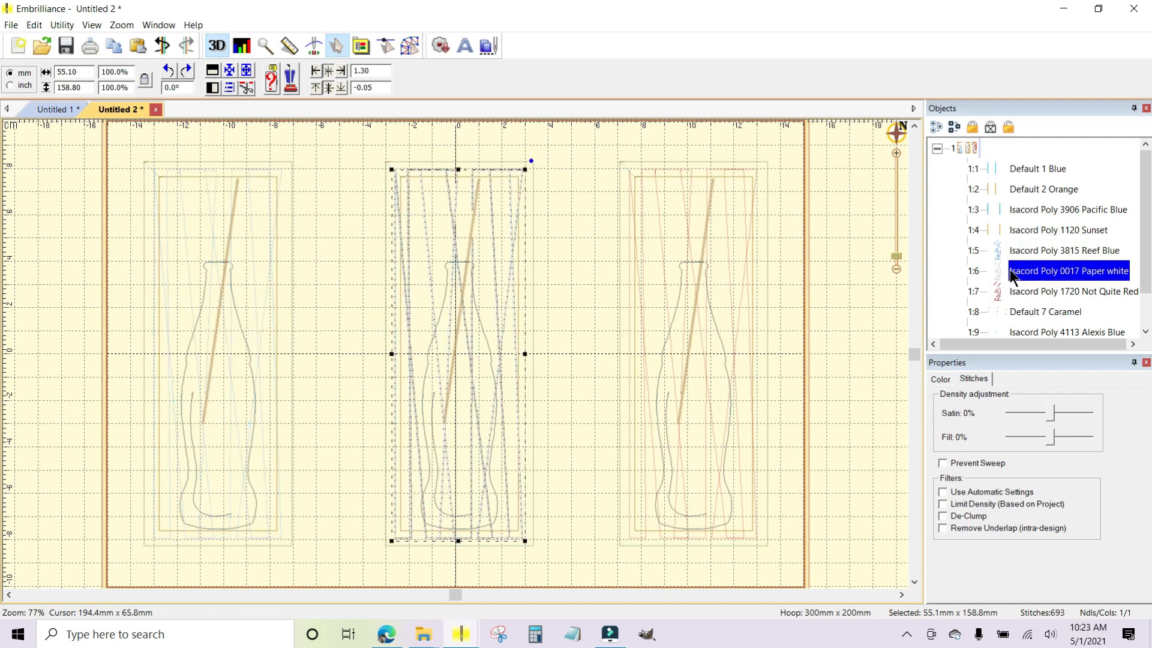
left_click(1013, 290)
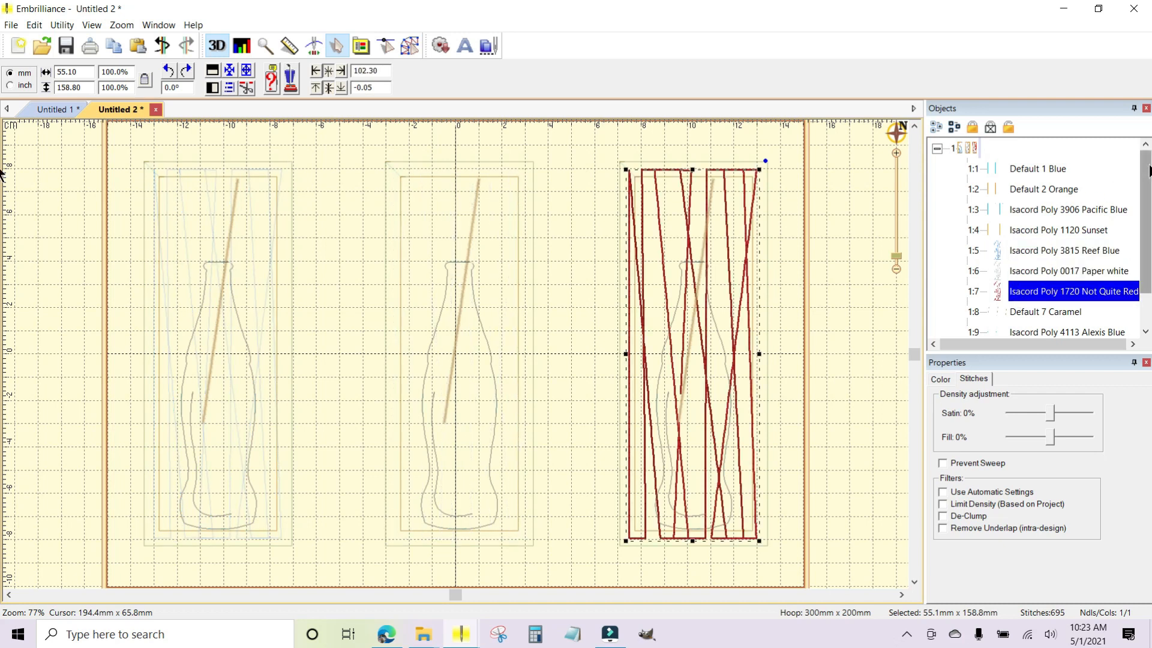
Examine the stitches of the Default 7 Caramel, Isacord Poly 4113 Alexis Blue and Default 13 Sterling colours, and collapse the design.
scroll(1146, 172, "down", 1)
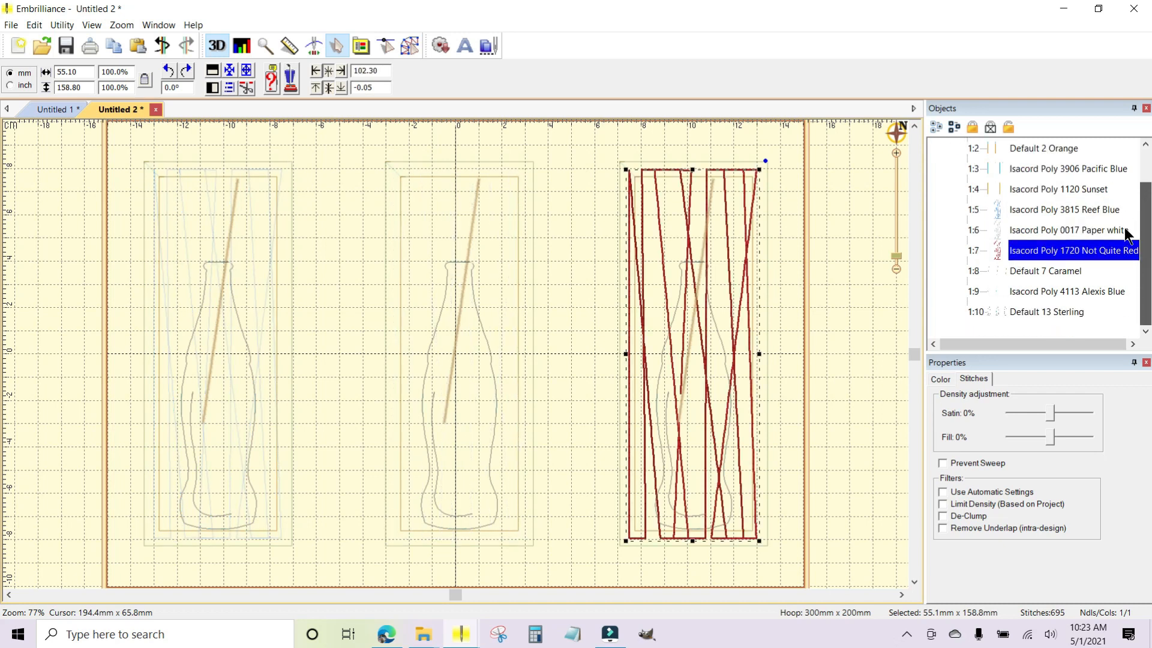
left_click(1006, 268)
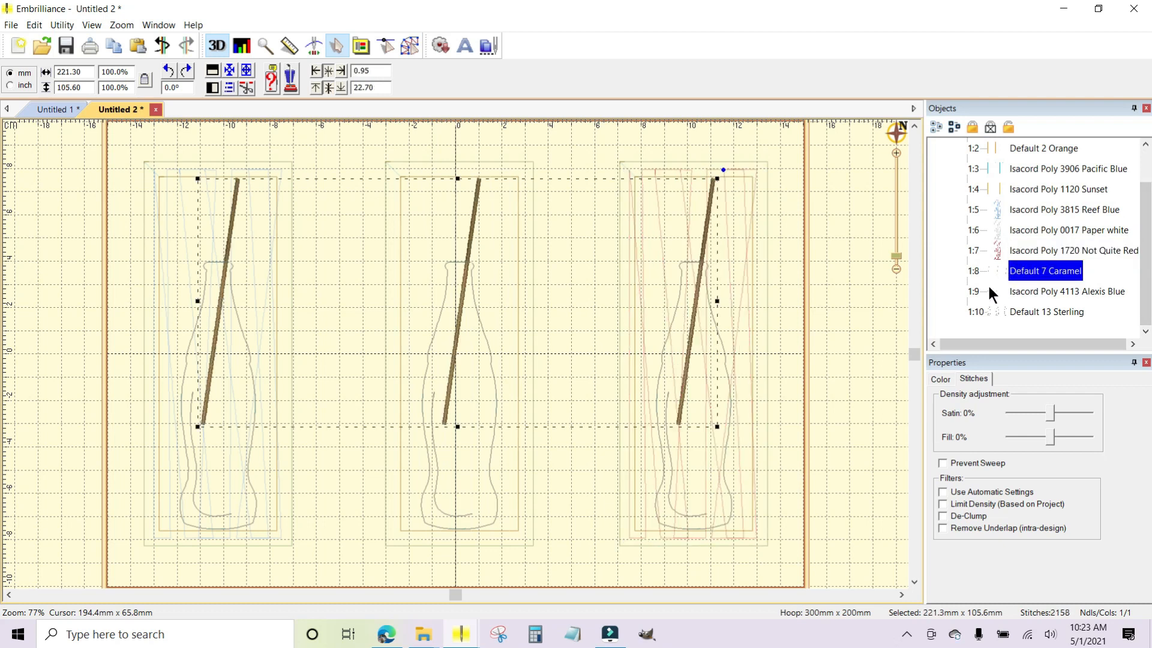
left_click(1013, 293)
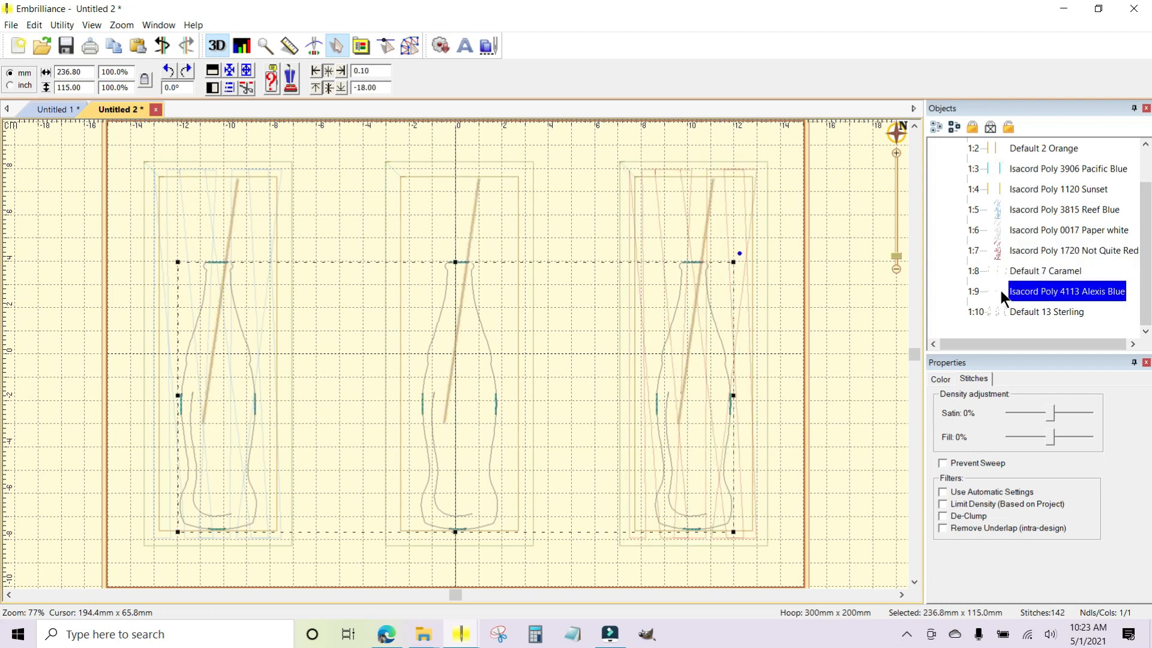
left_click(1006, 311)
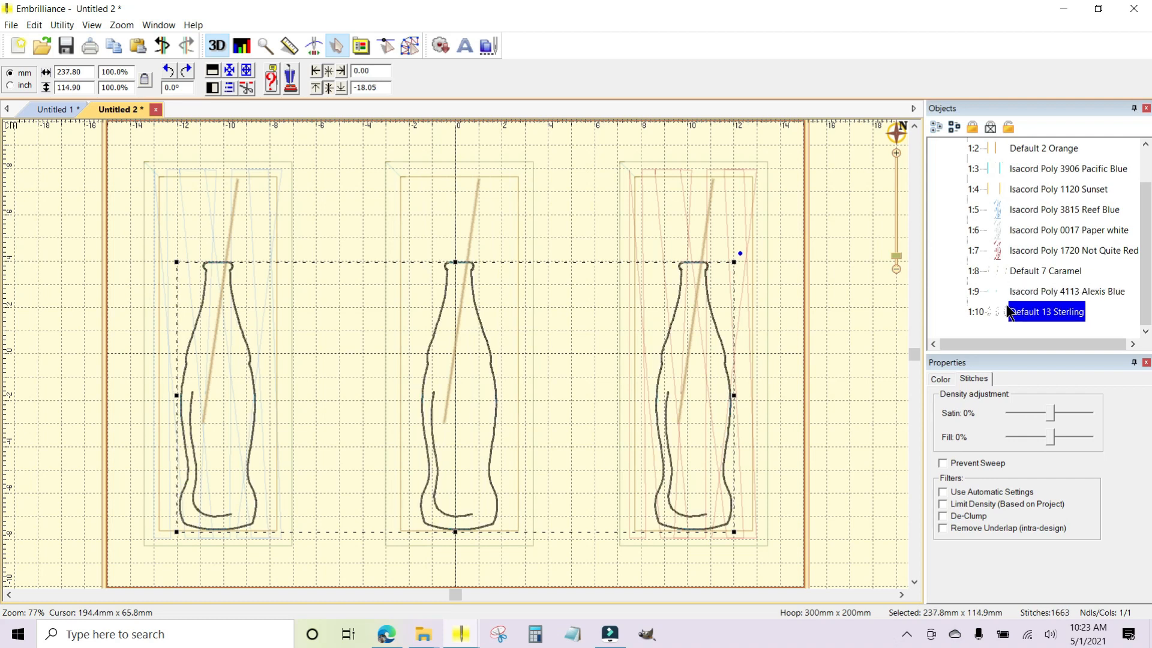
left_click_drag(1148, 250, 1148, 219)
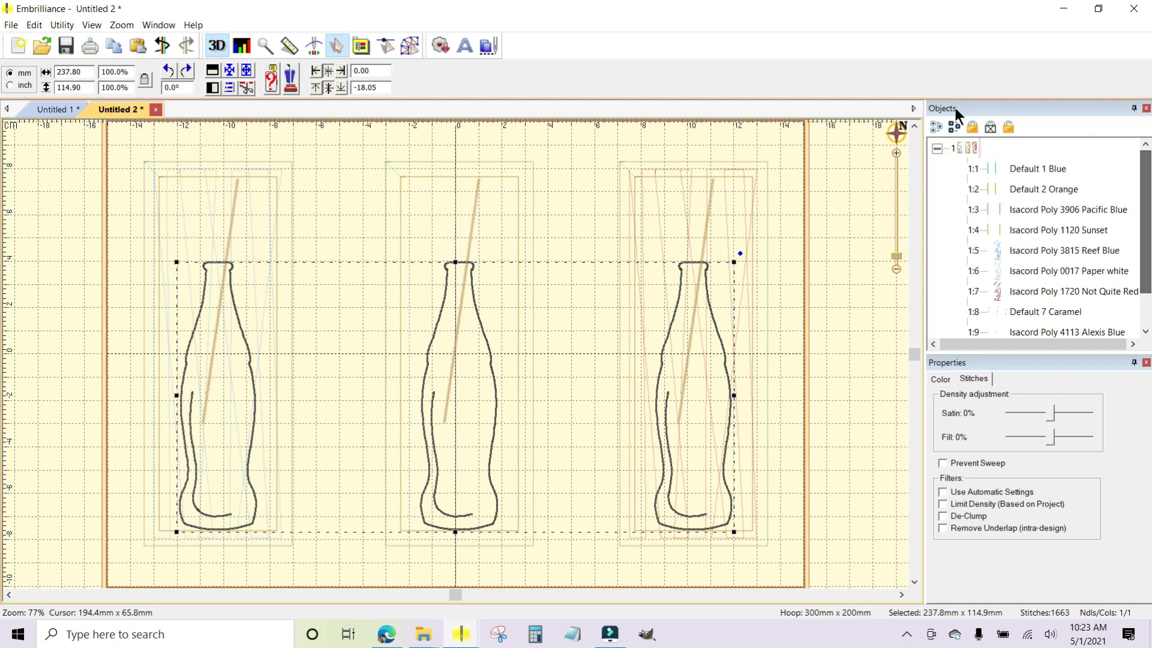
left_click(936, 148)
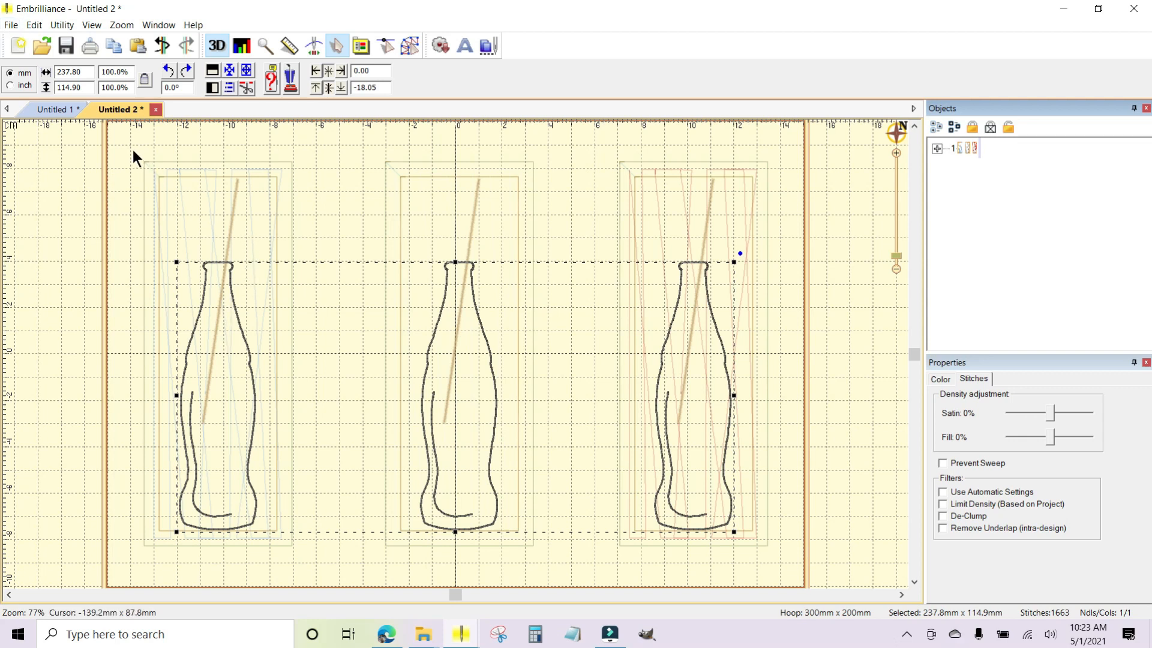
Save the sorted design as a PES stitch file named PopBottles on USB Drive (G:).
left_click(11, 25)
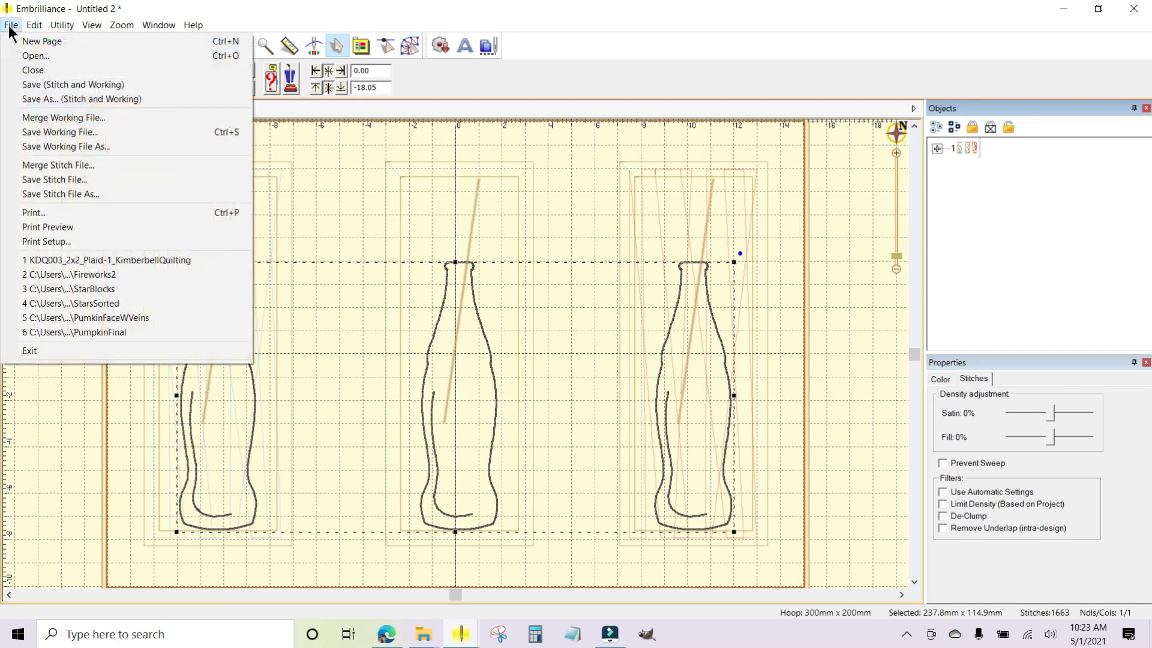
left_click(56, 193)
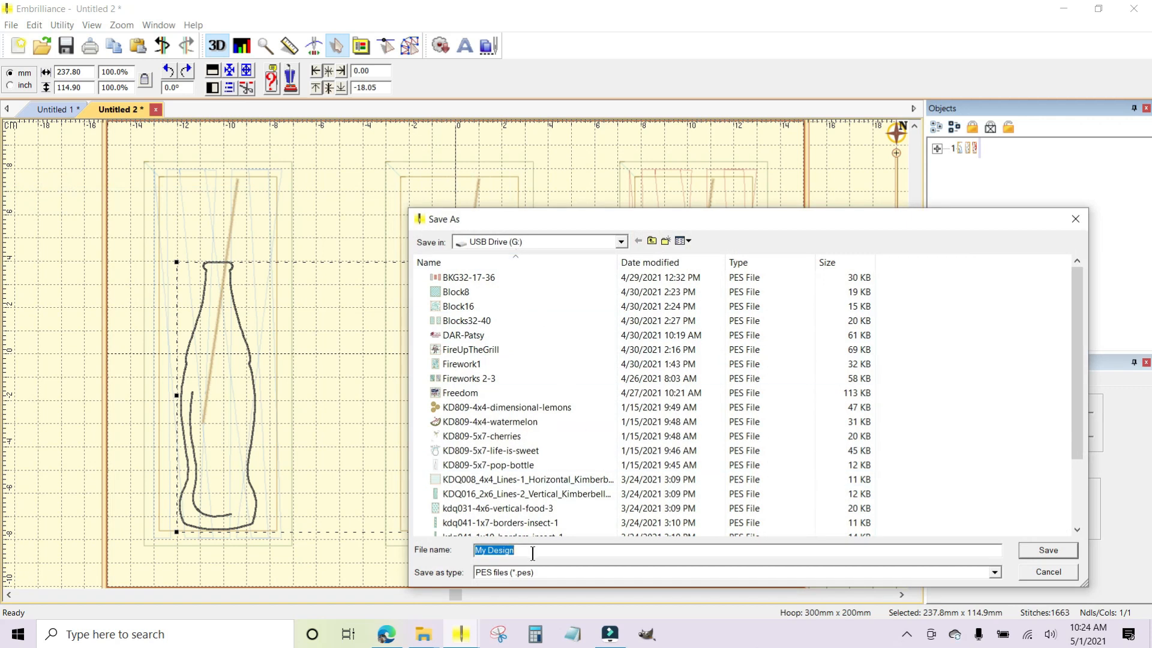
type("PopBottles")
left_click(1053, 550)
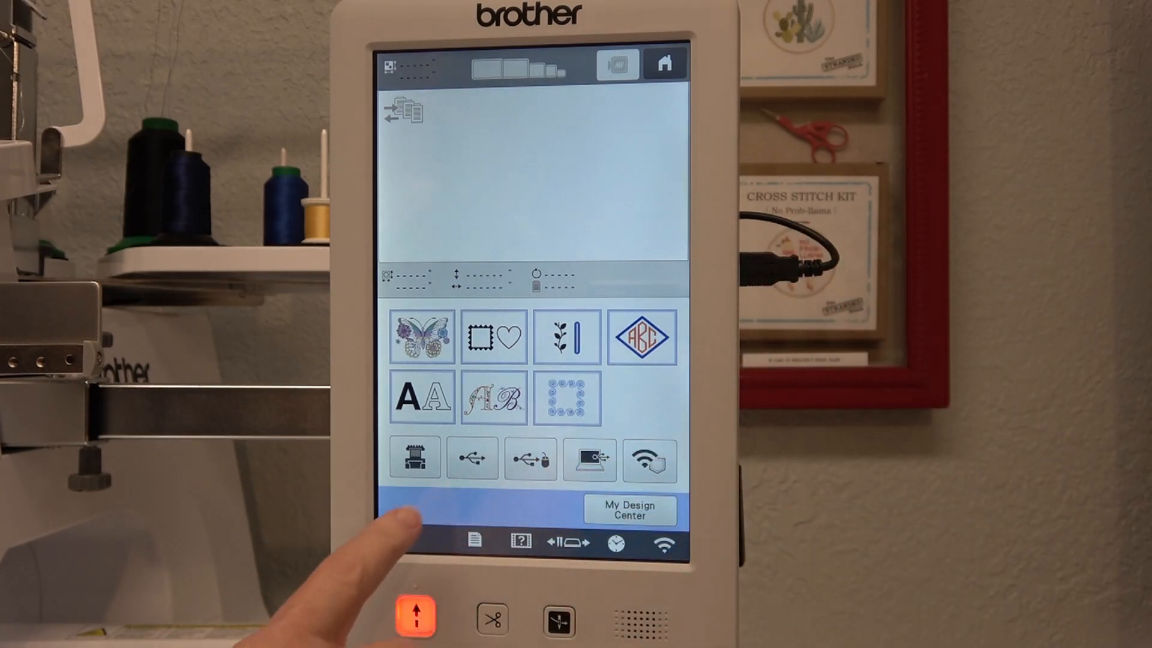
On the Brother embroidery machine, load the PopBottles design from the USB drive, rotated 90° to fit the frame, and set it for editing.
left_click(472, 459)
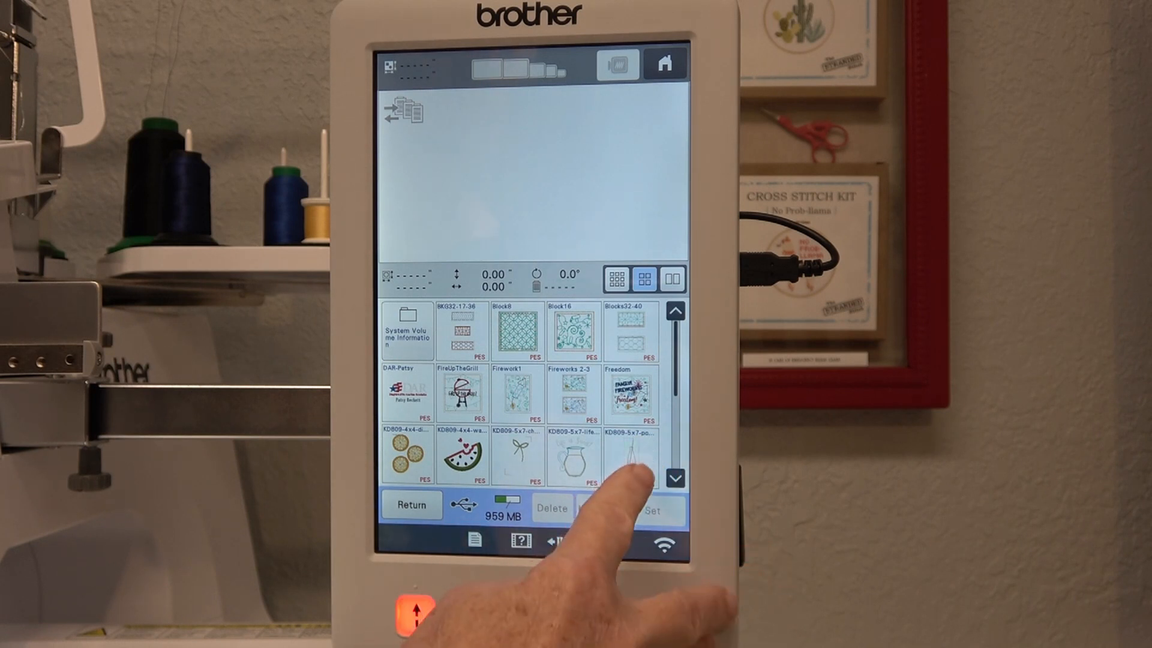
left_click(675, 475)
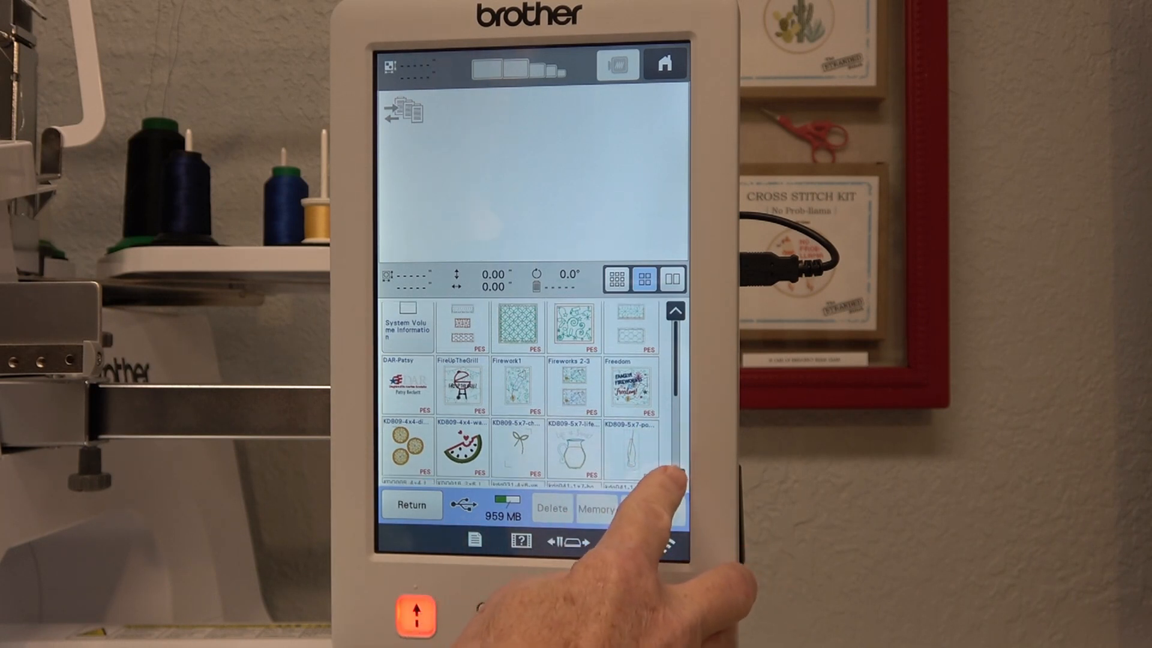
left_click(558, 390)
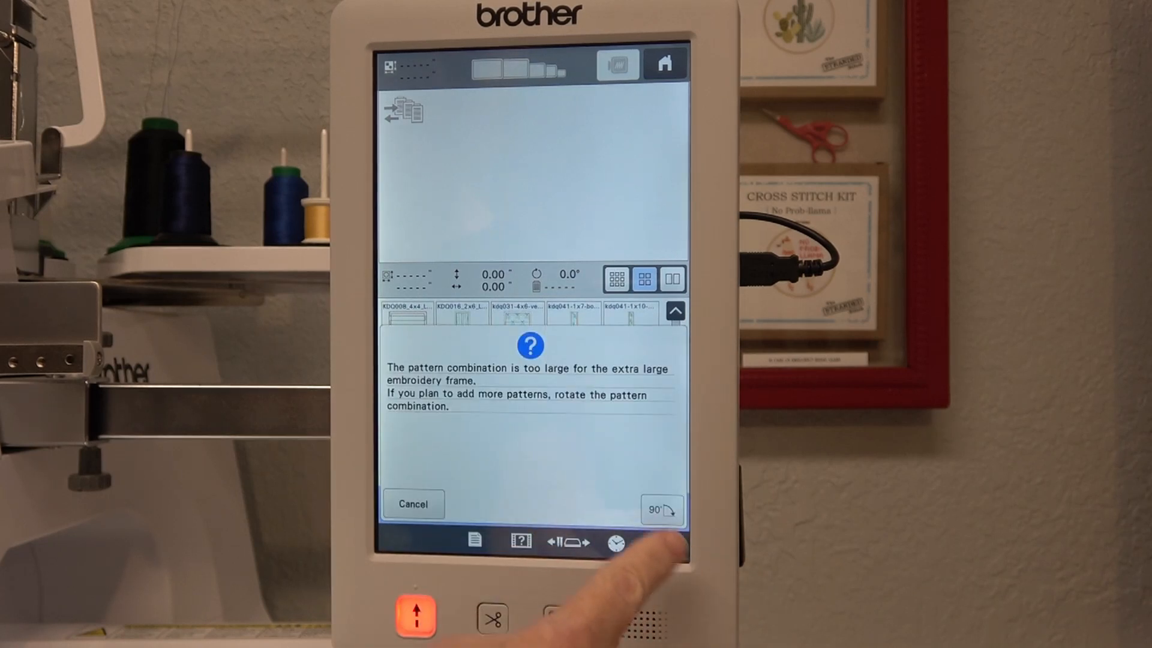
left_click(662, 510)
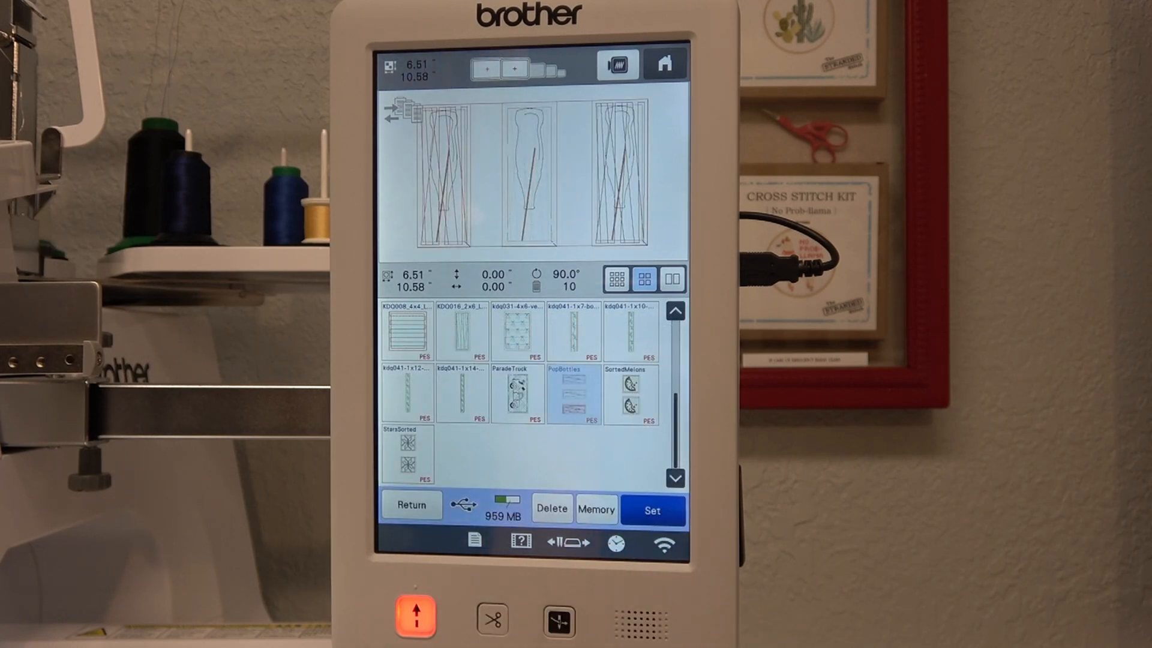
left_click(659, 509)
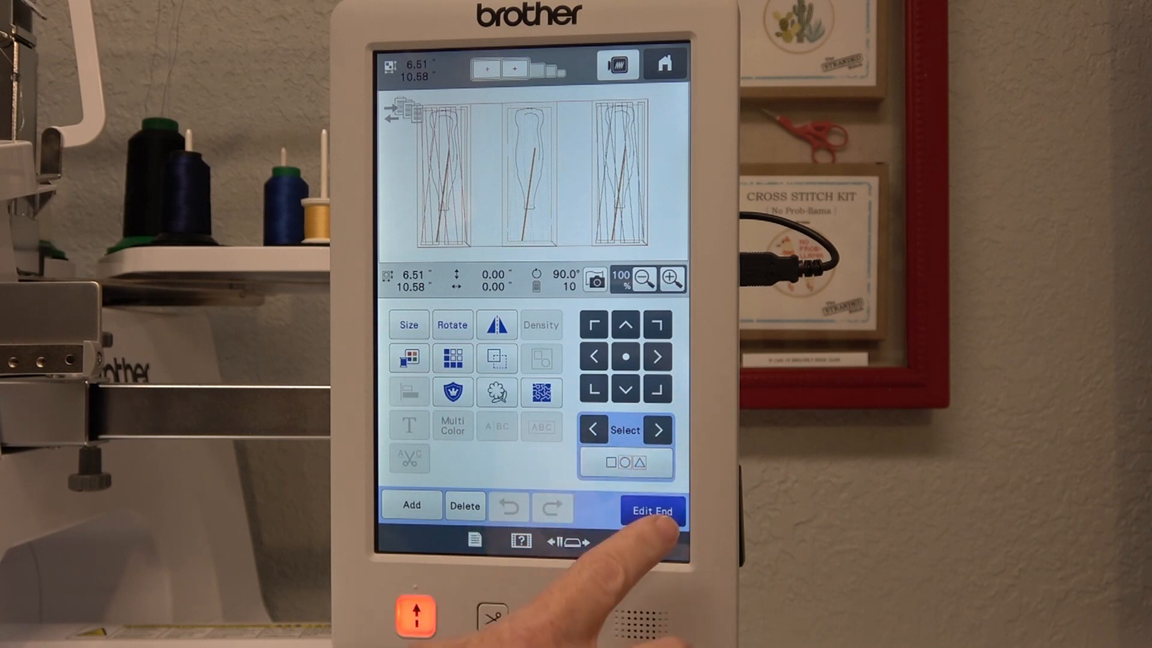
Rotate the loaded design to 270° so the bottles stand upright, and end editing.
left_click(453, 324)
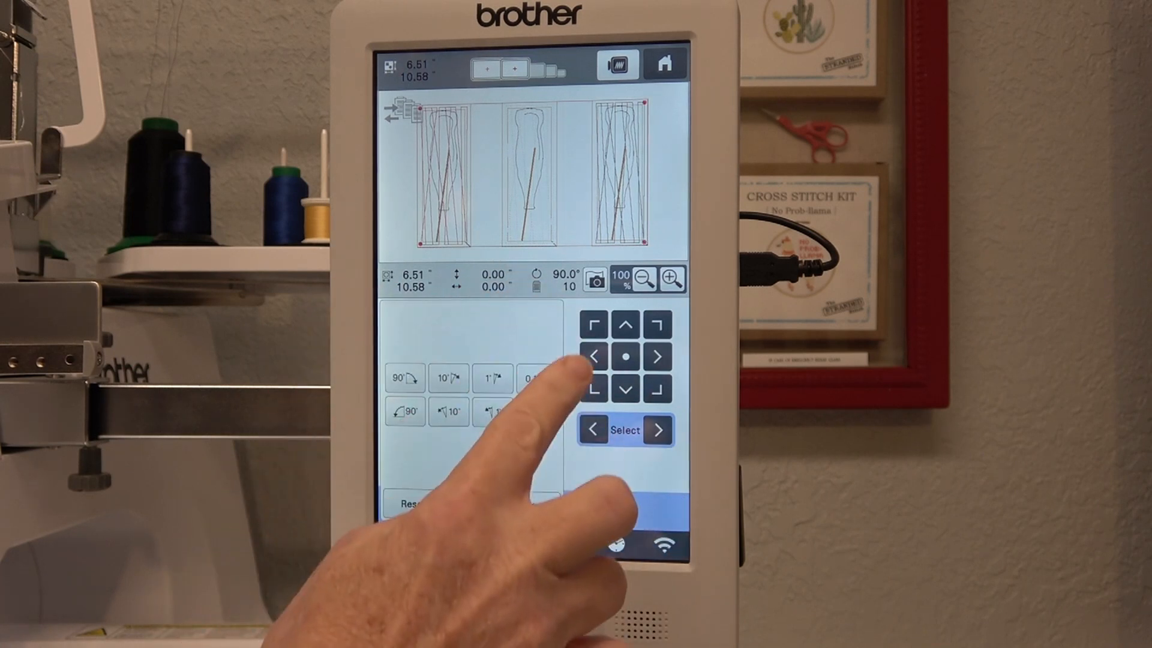
left_click(405, 377)
left_click(405, 377)
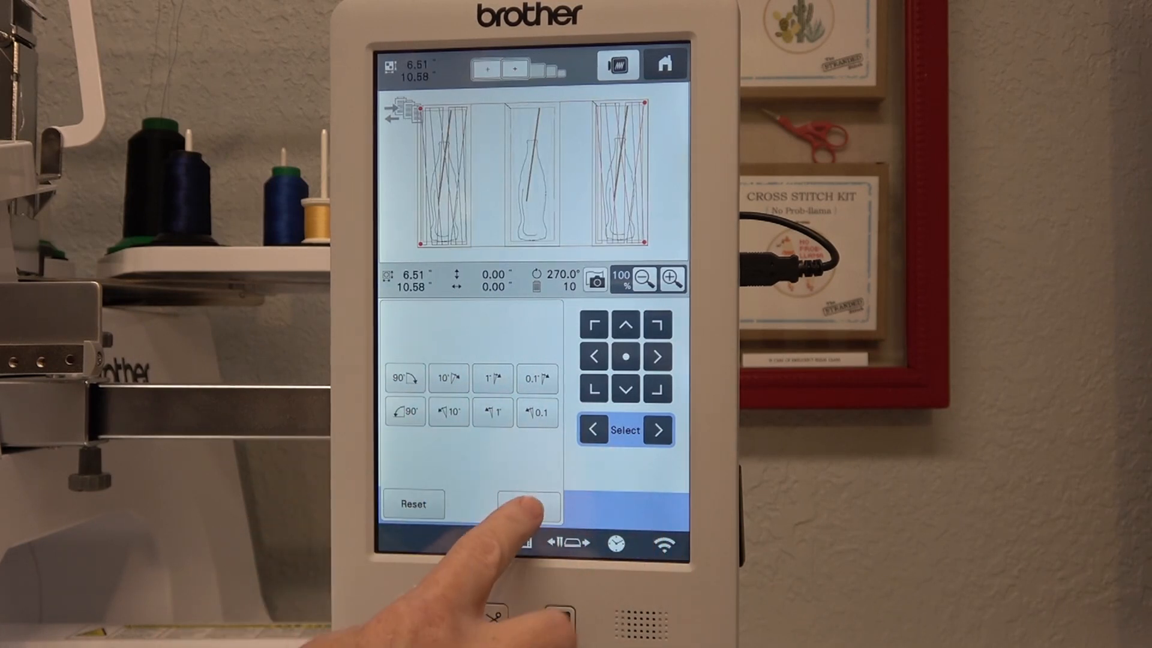
left_click(528, 506)
left_click(653, 511)
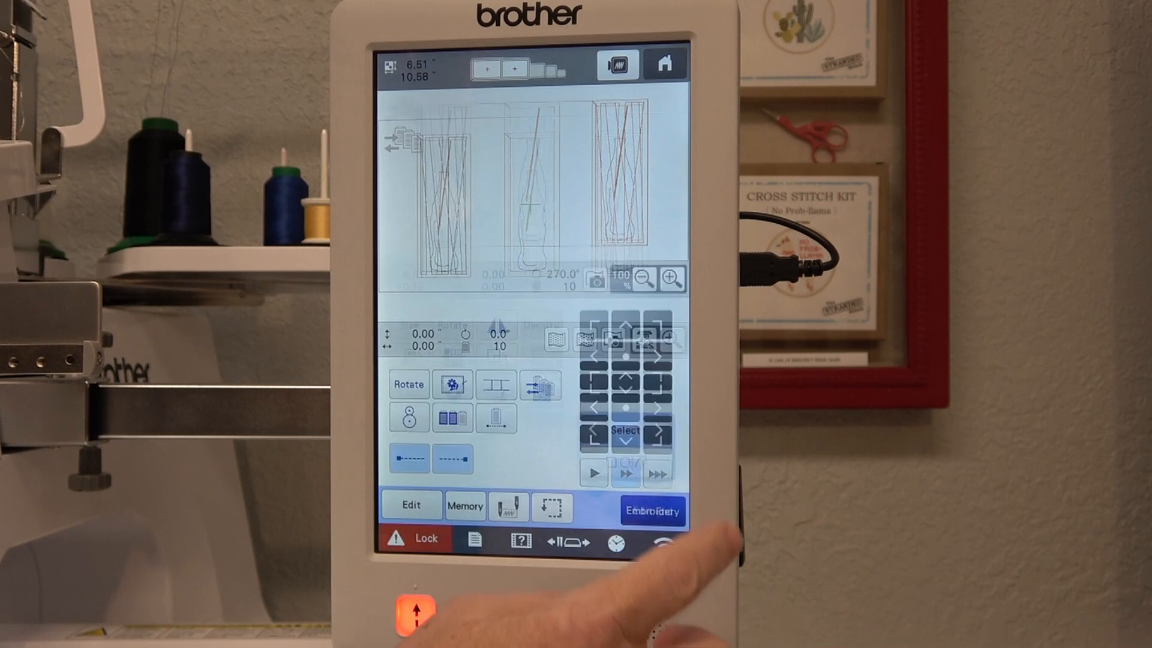